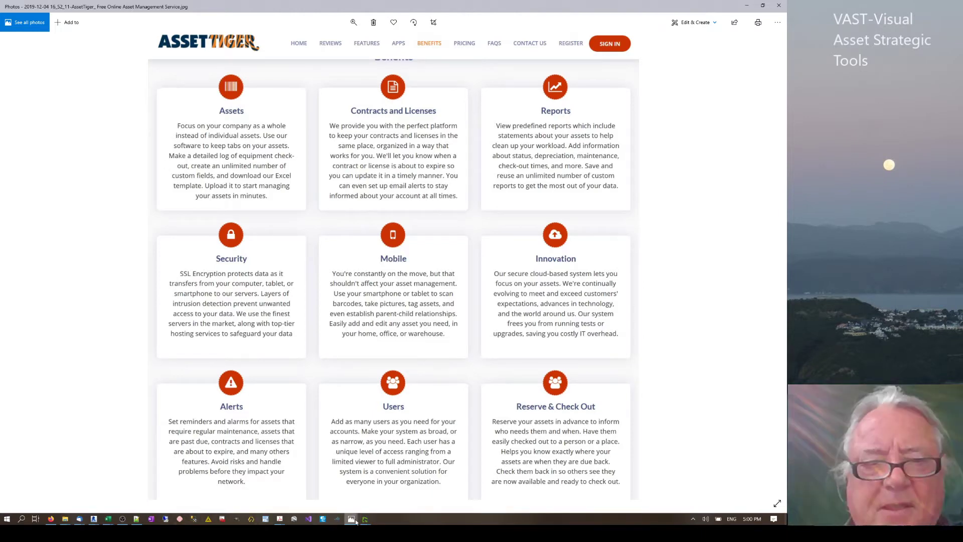
# Bring up the AssetTiger pricing screenshot, then the Benefits screenshot, in Photos.
pyautogui.moveTo(351, 519)
pyautogui.click(266, 476)
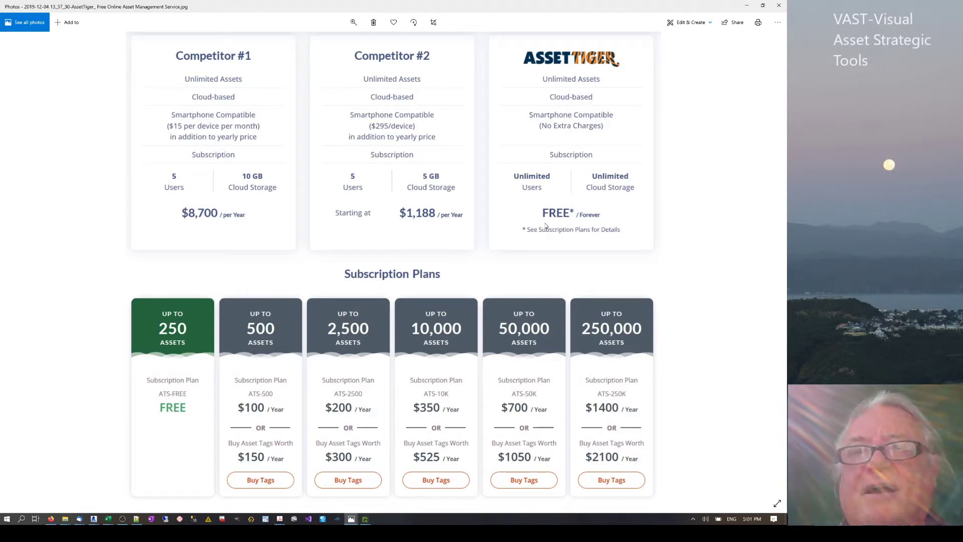
pyautogui.moveTo(352, 522)
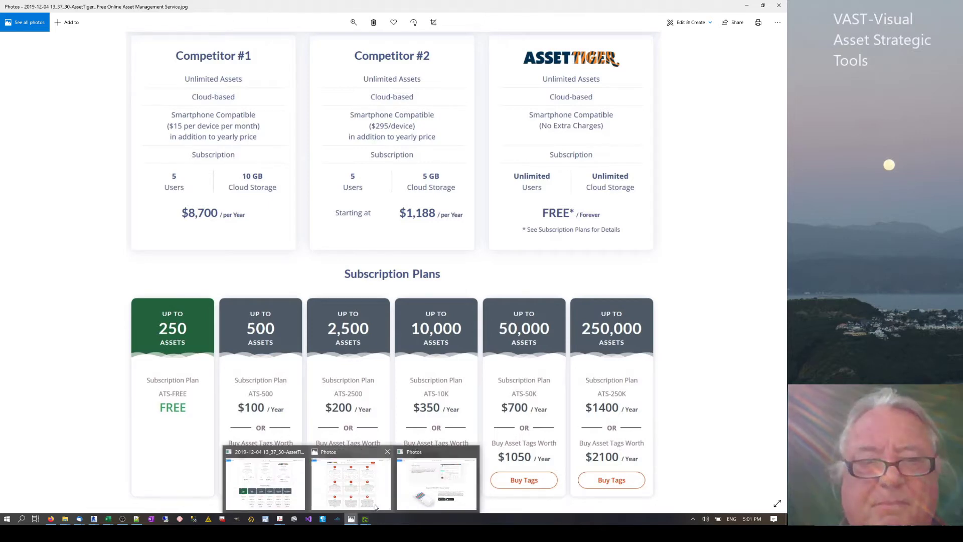
pyautogui.click(351, 484)
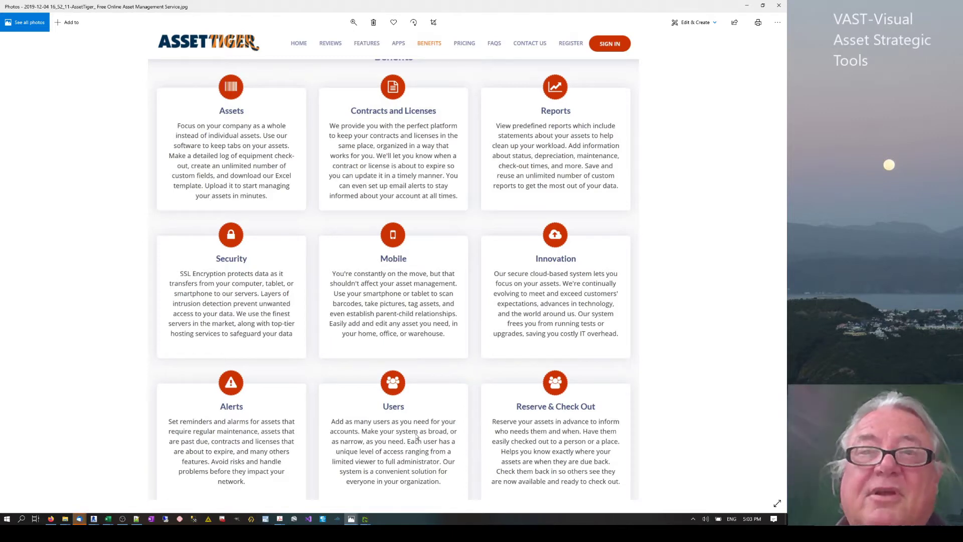
# Move to the Unlimited Users screenshot, then switch to Firefox's AssetTiger Manage Dashboard.
pyautogui.scroll(-1, 426, 499)
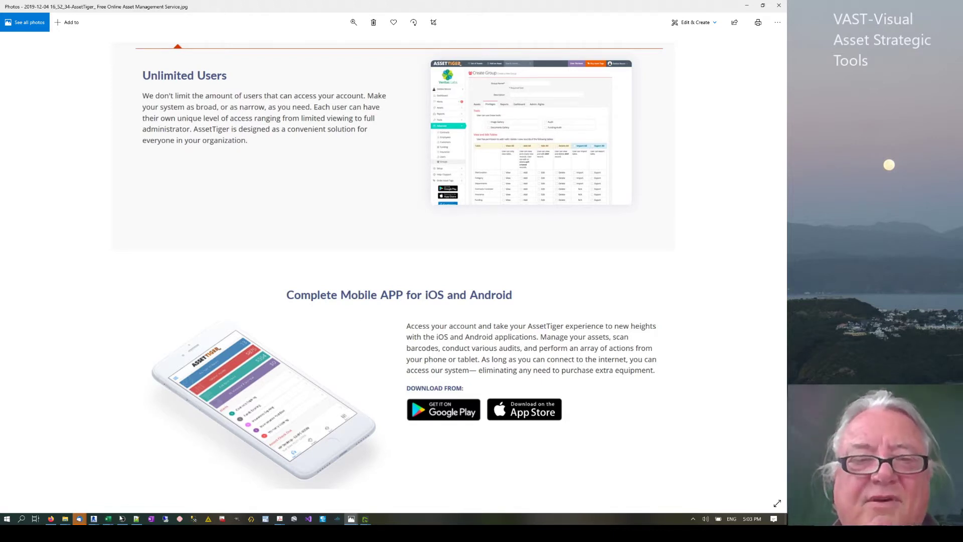
pyautogui.moveTo(94, 519)
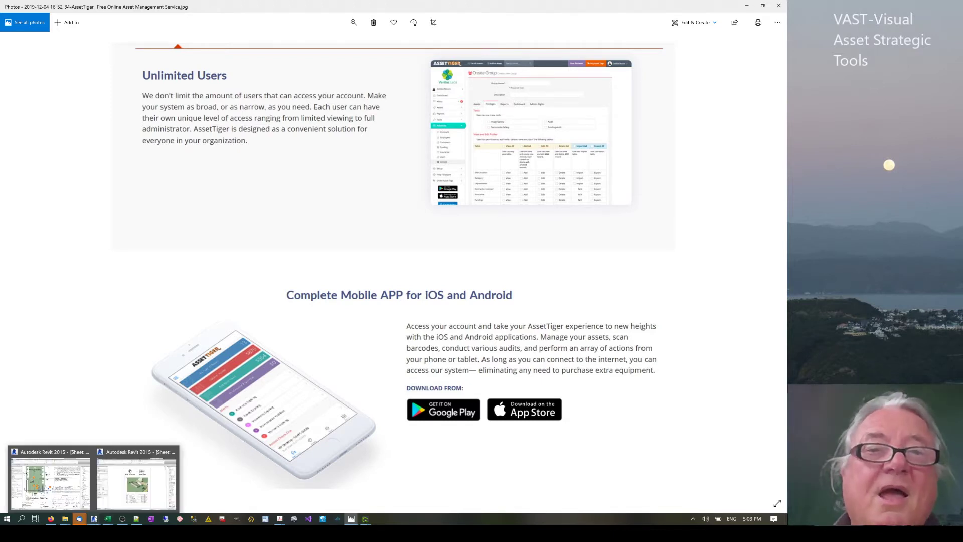
pyautogui.moveTo(51, 520)
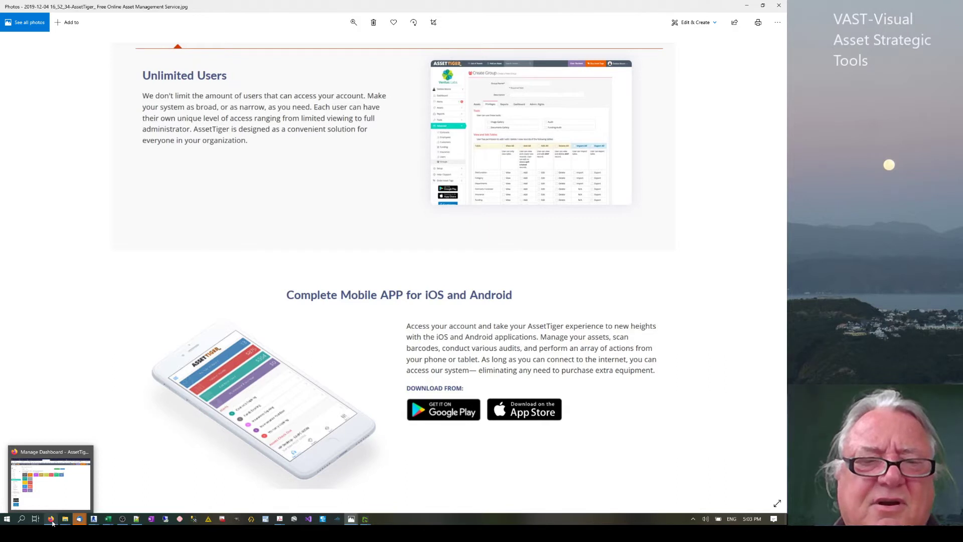
pyautogui.click(52, 522)
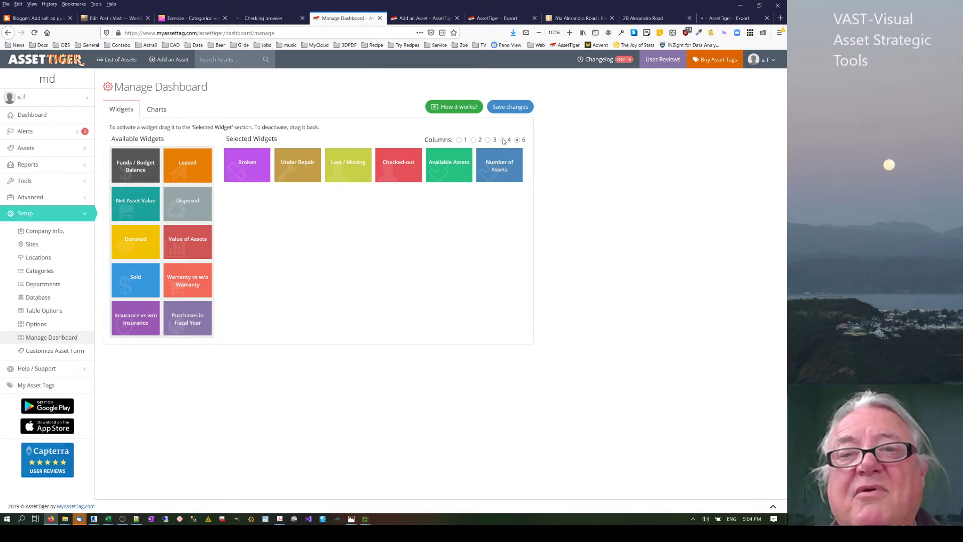
pyautogui.click(503, 141)
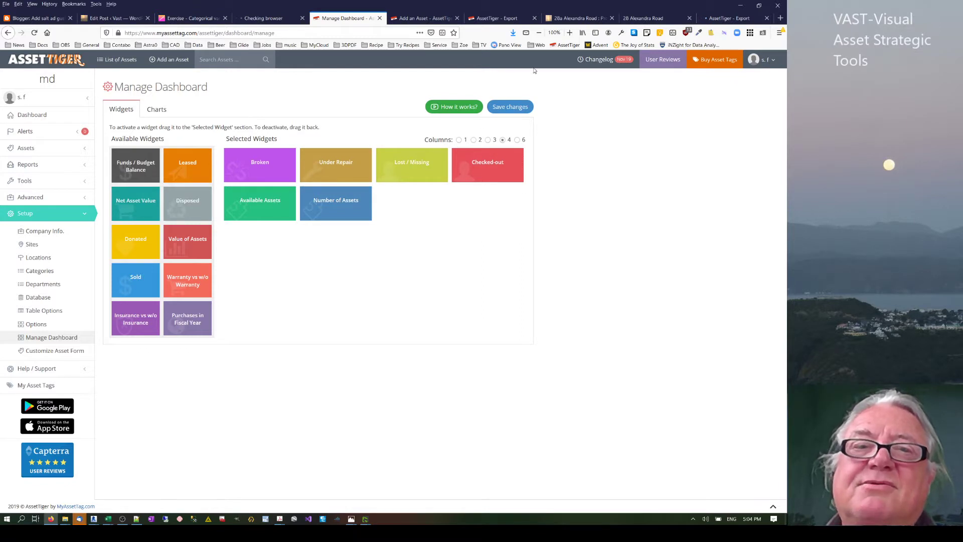
pyautogui.moveTo(409, 161)
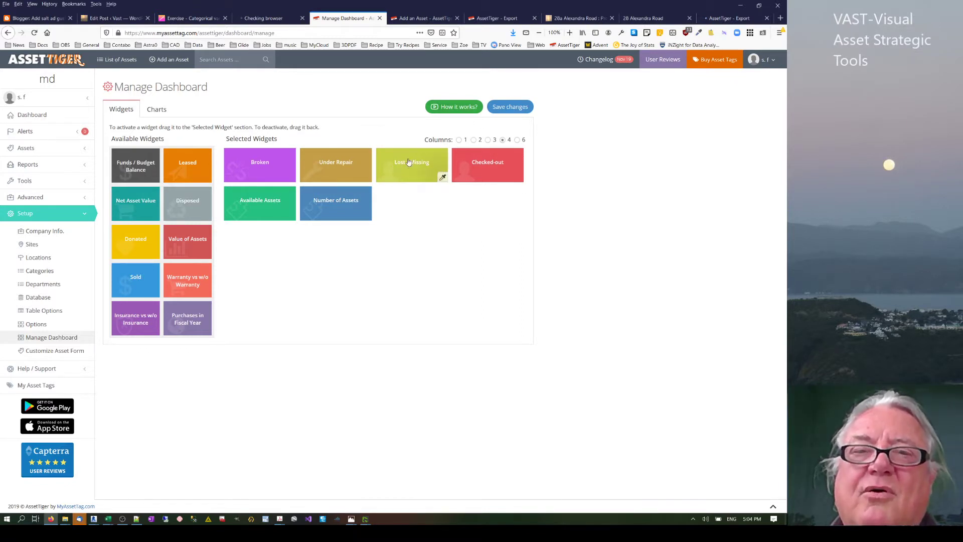
pyautogui.click(459, 140)
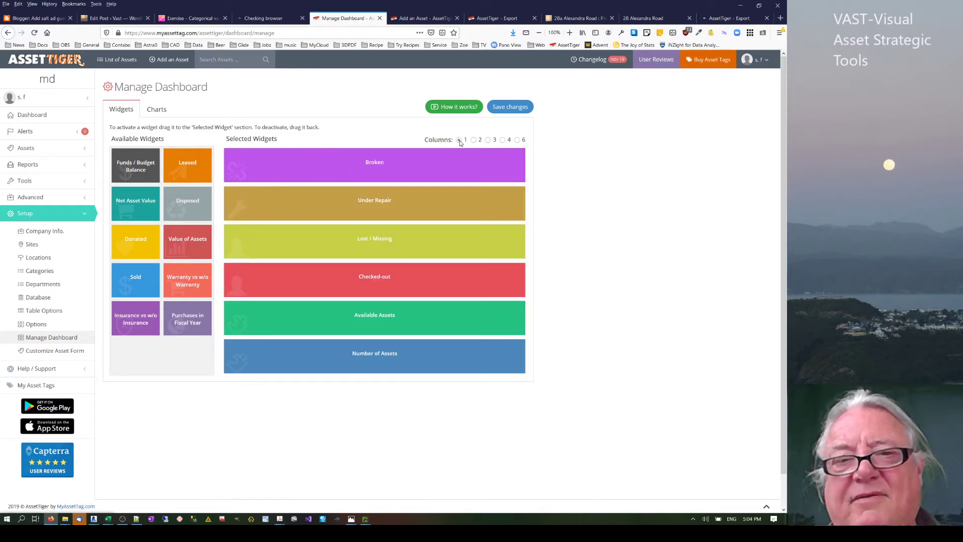
pyautogui.click(517, 140)
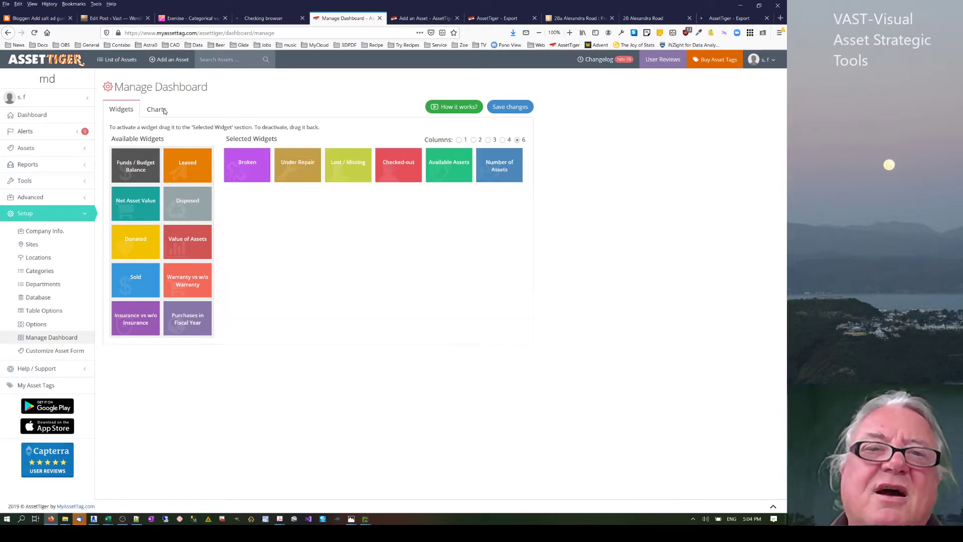
# Review the dashboard Charts settings (Alerts, Feeds, Reservations, Funding), then go to Setup > Sites.
pyautogui.click(164, 111)
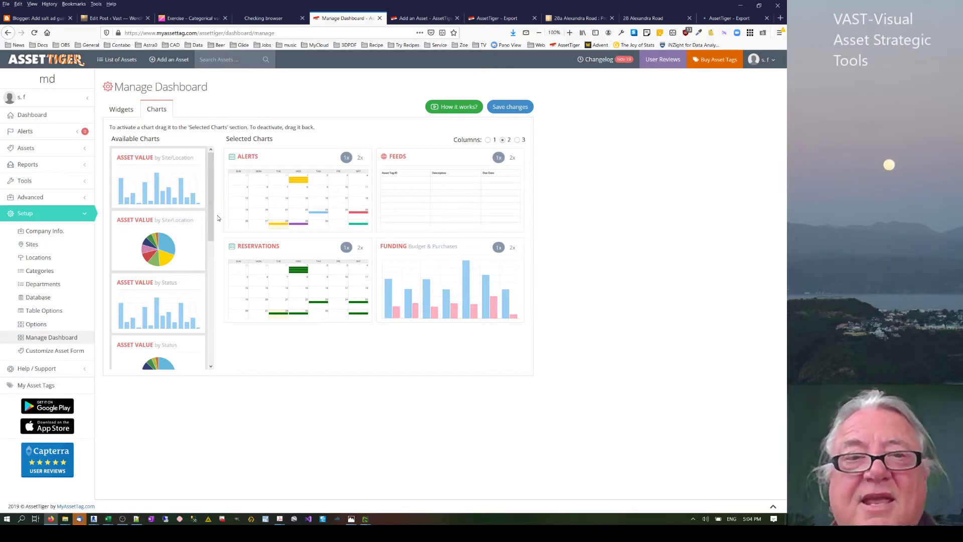
pyautogui.scroll(-3, 210, 304)
pyautogui.scroll(-3, 211, 304)
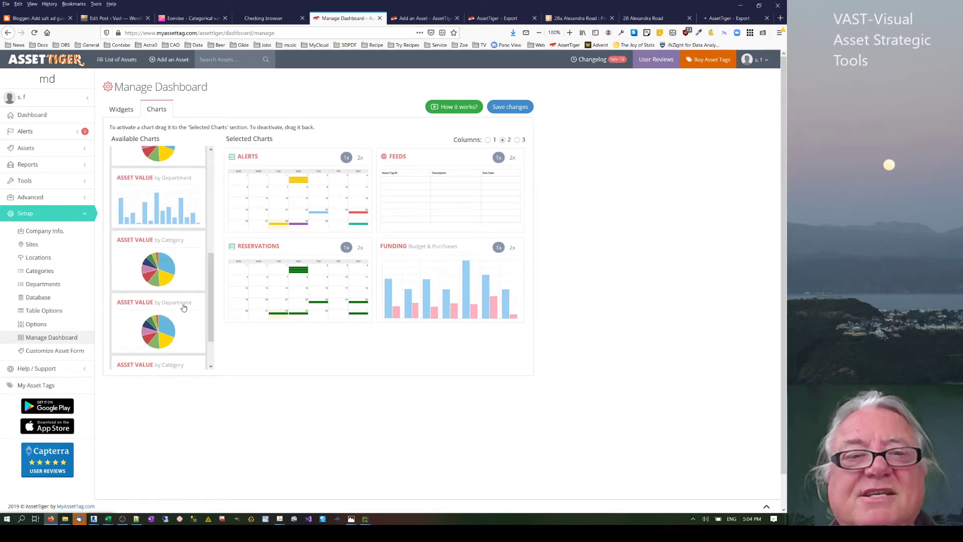
pyautogui.scroll(3, 210, 350)
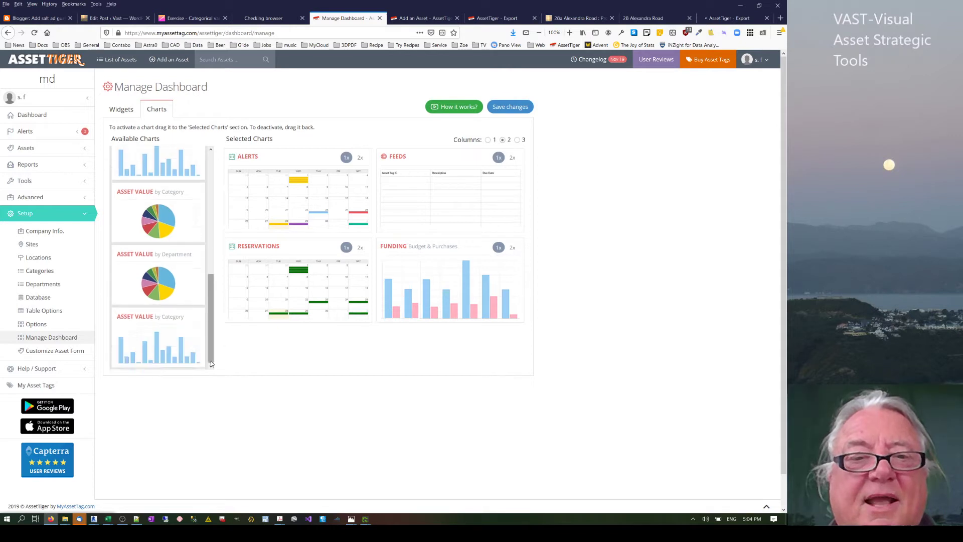
pyautogui.scroll(2, 222, 290)
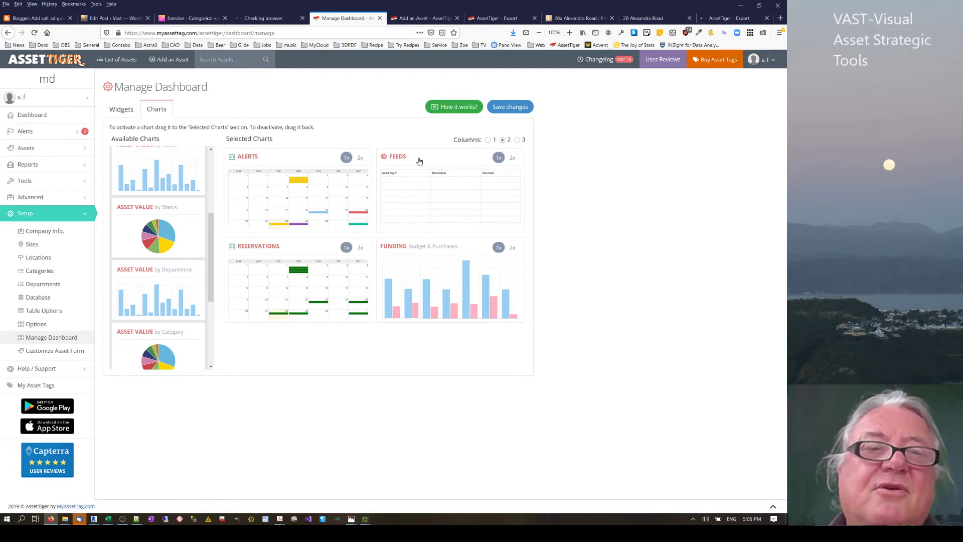
pyautogui.click(33, 244)
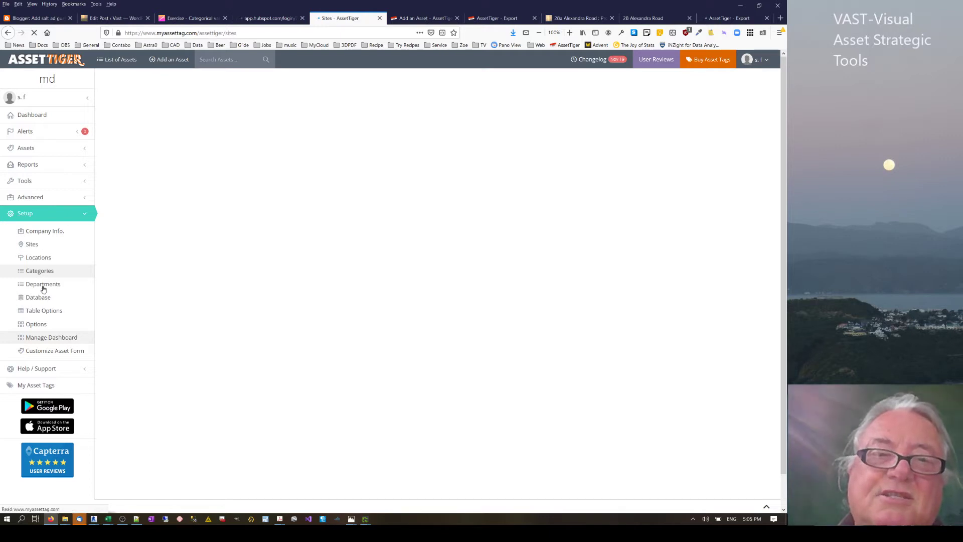
pyautogui.click(414, 18)
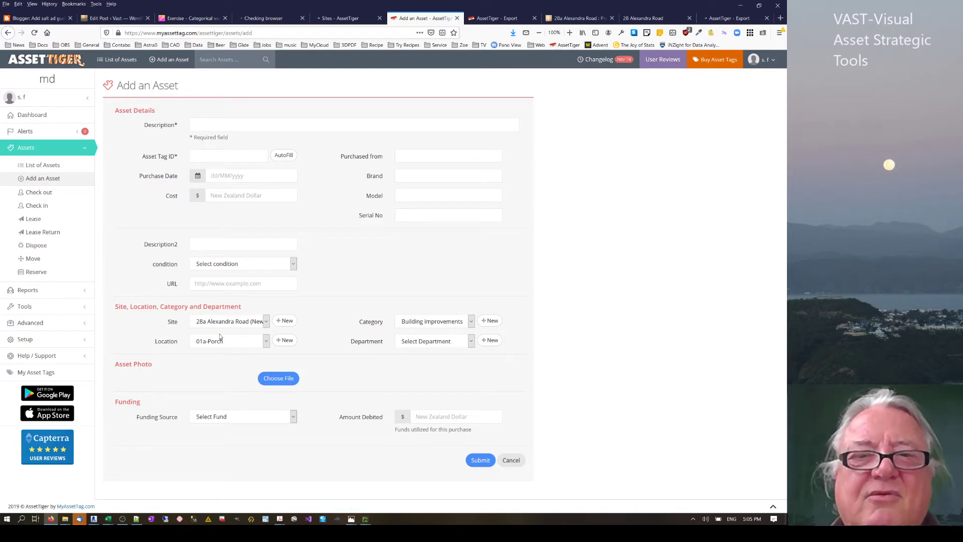
pyautogui.click(268, 324)
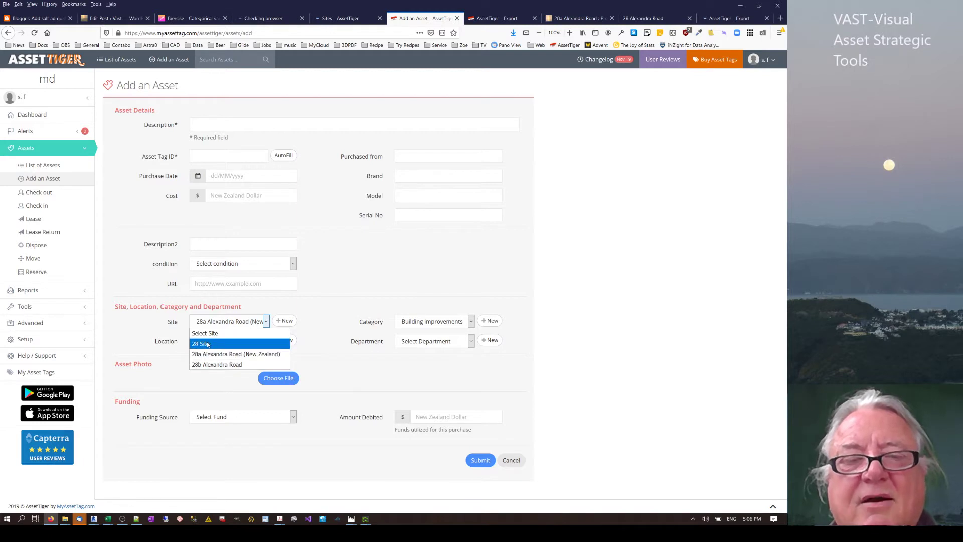
pyautogui.click(336, 323)
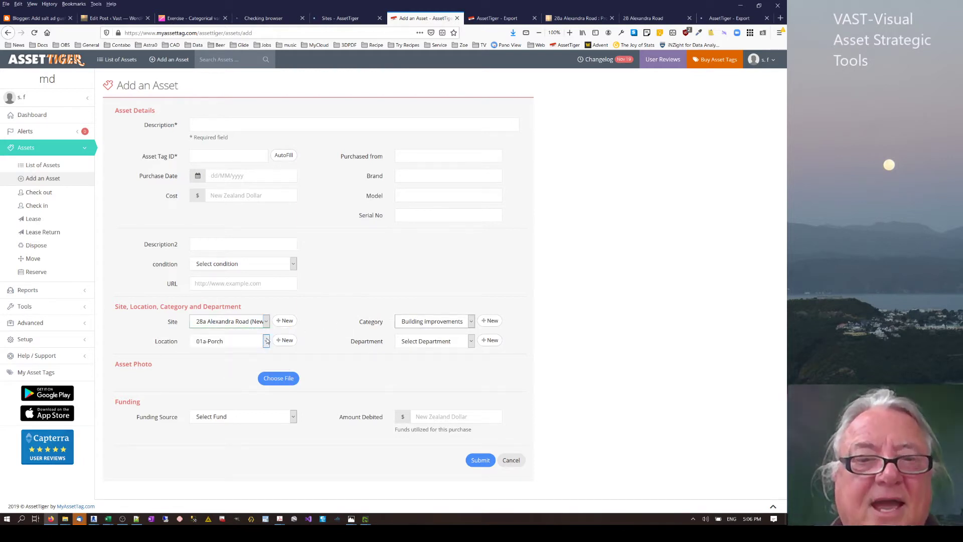
pyautogui.click(266, 341)
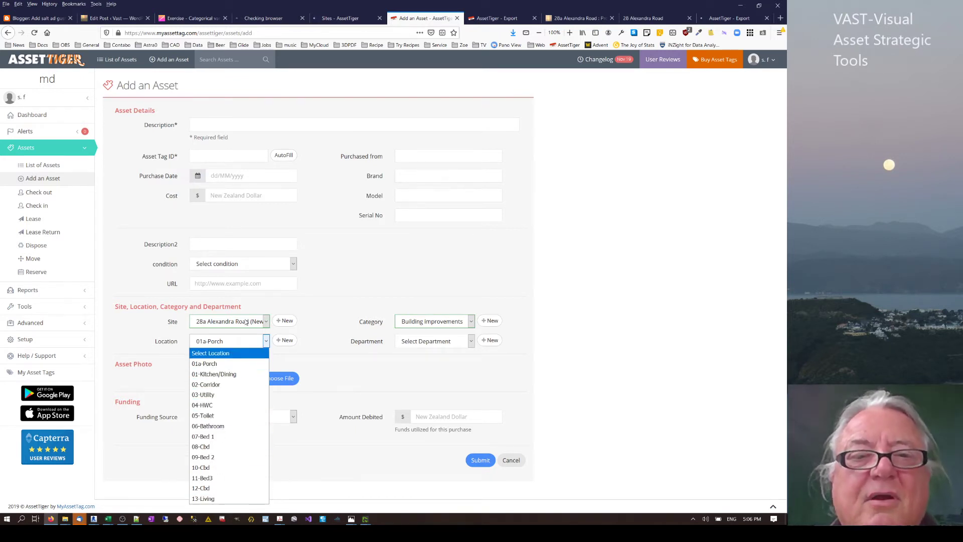
pyautogui.click(265, 322)
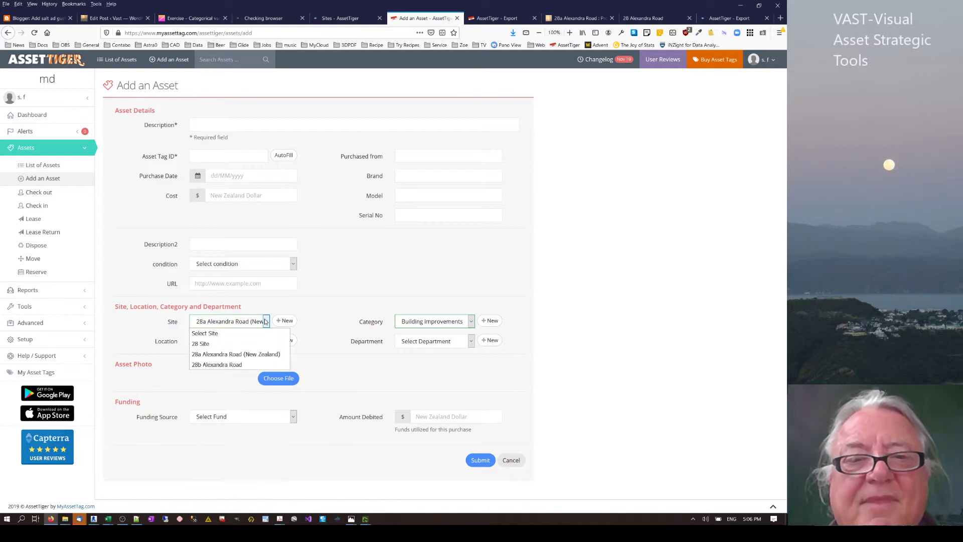
pyautogui.click(214, 365)
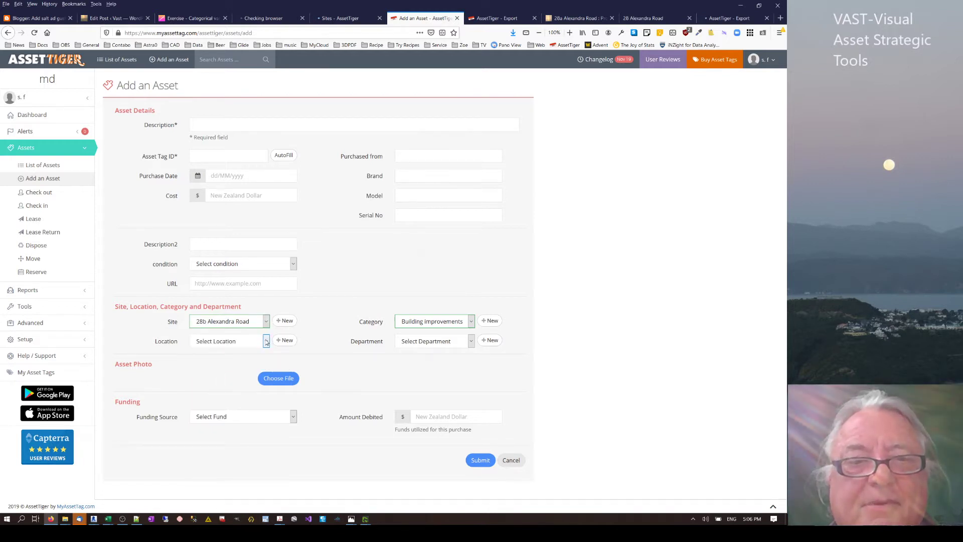
pyautogui.click(266, 341)
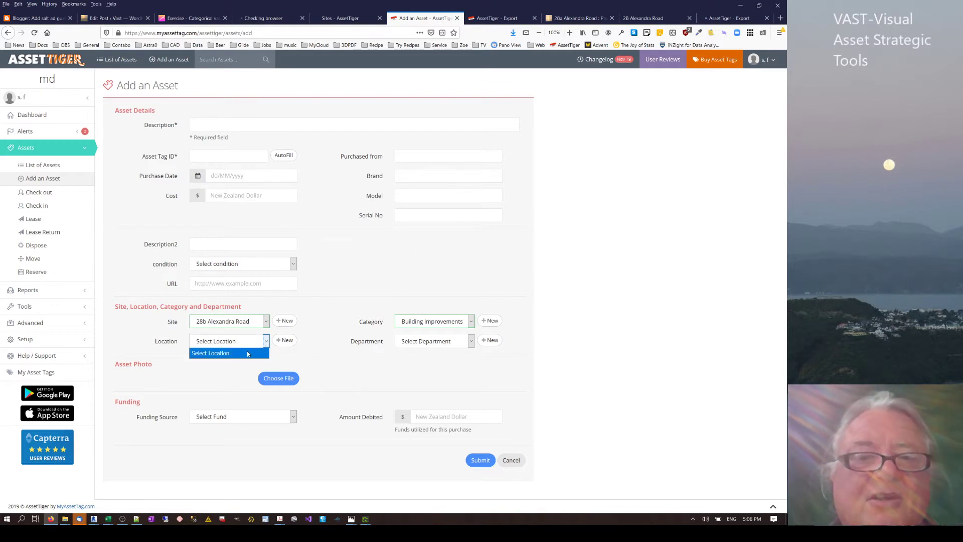
pyautogui.click(266, 321)
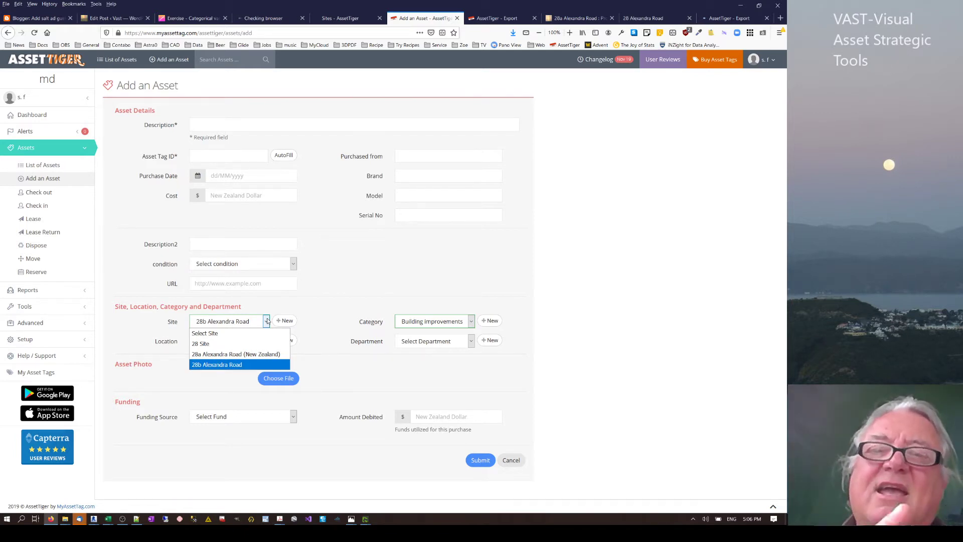
pyautogui.click(365, 306)
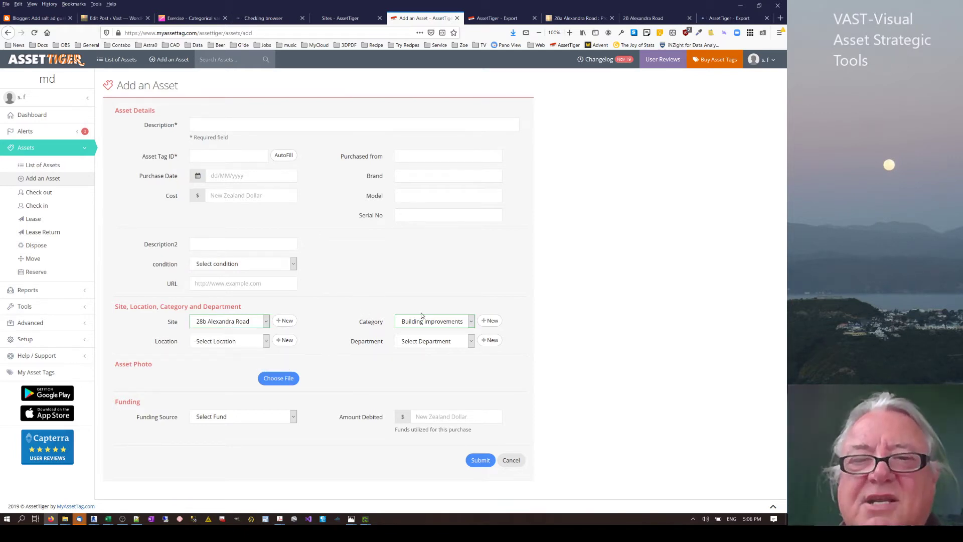
pyautogui.click(471, 324)
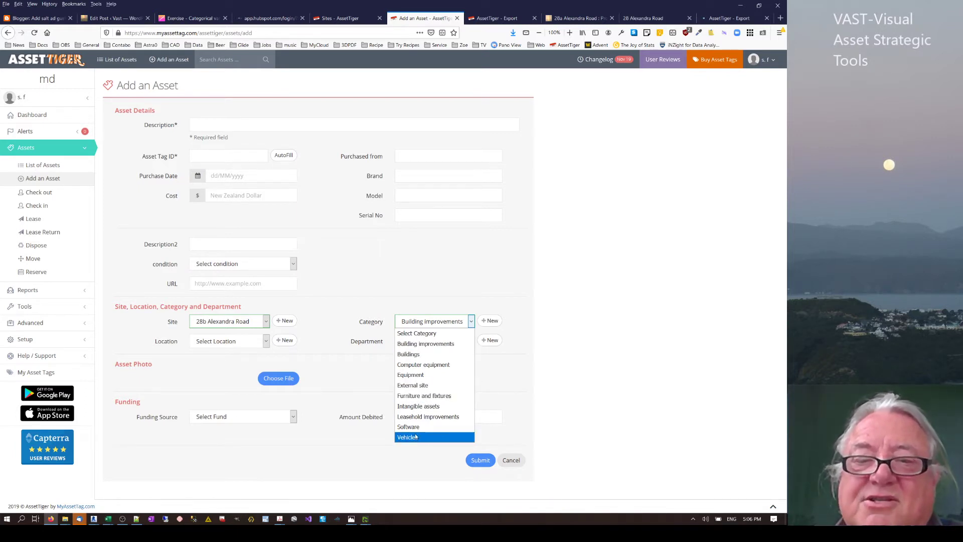
pyautogui.click(464, 344)
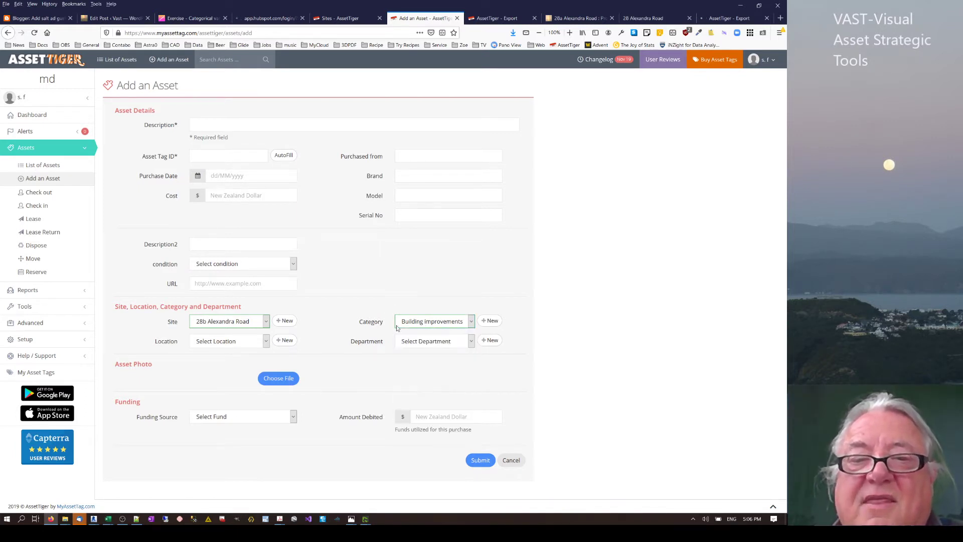
pyautogui.click(471, 342)
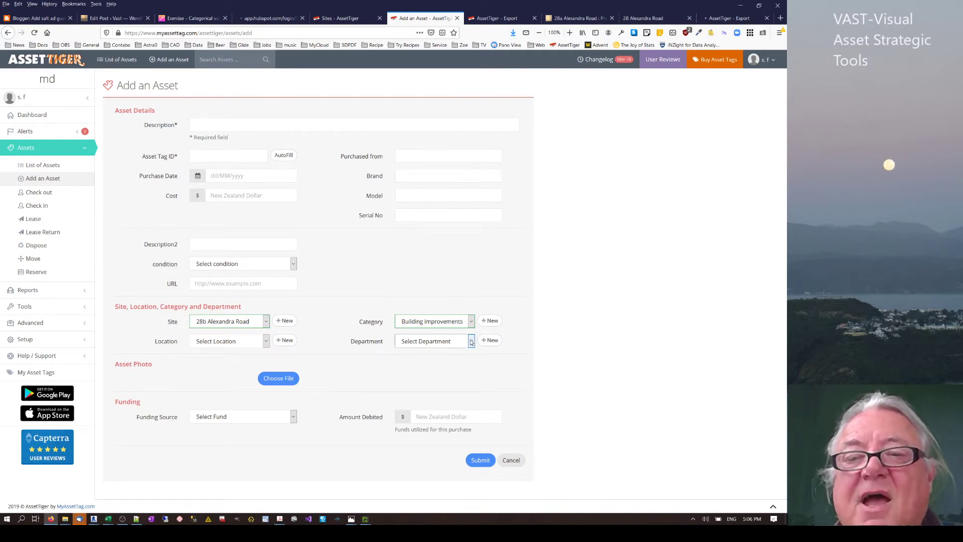
pyautogui.click(473, 304)
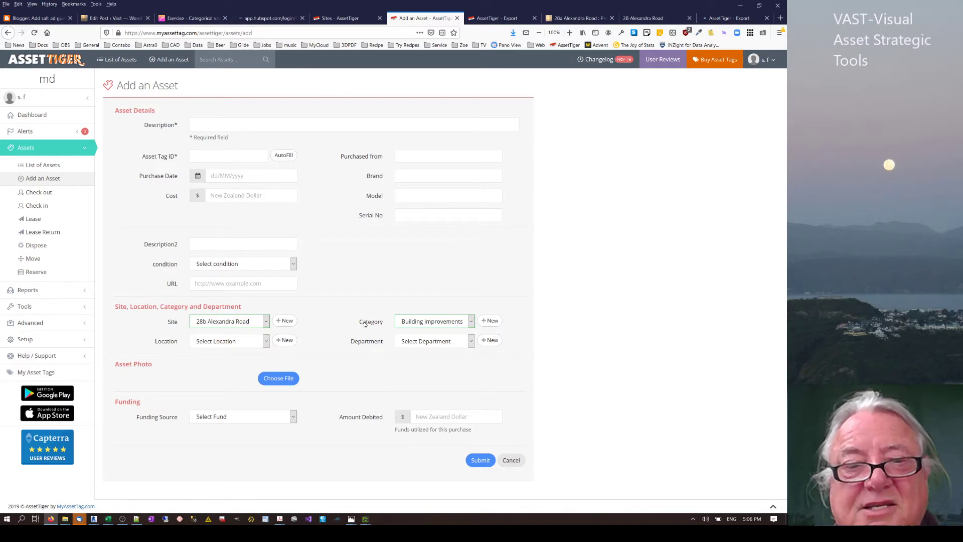
pyautogui.click(289, 420)
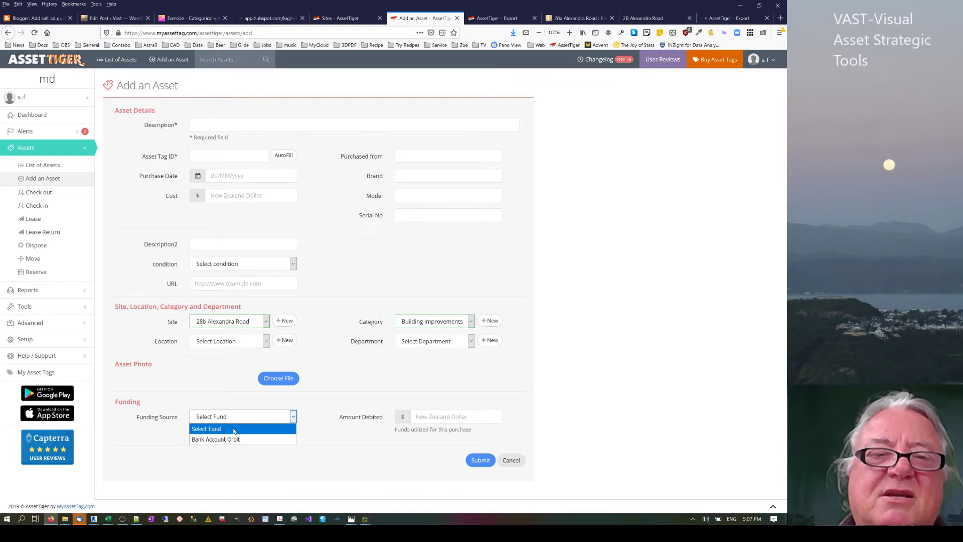
pyautogui.click(351, 383)
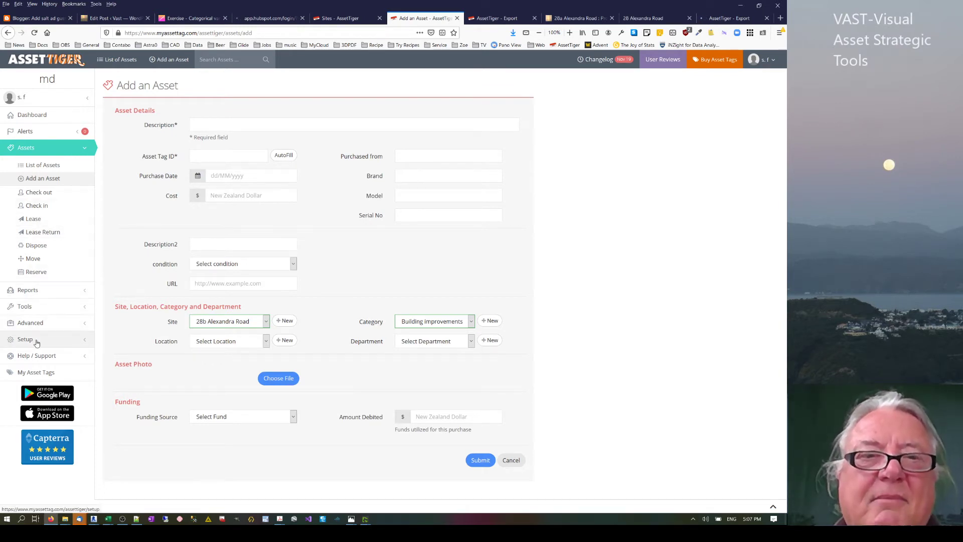
# Open Setup > Options to show asset tagging with prefix 28- and next tag 74.
pyautogui.click(52, 340)
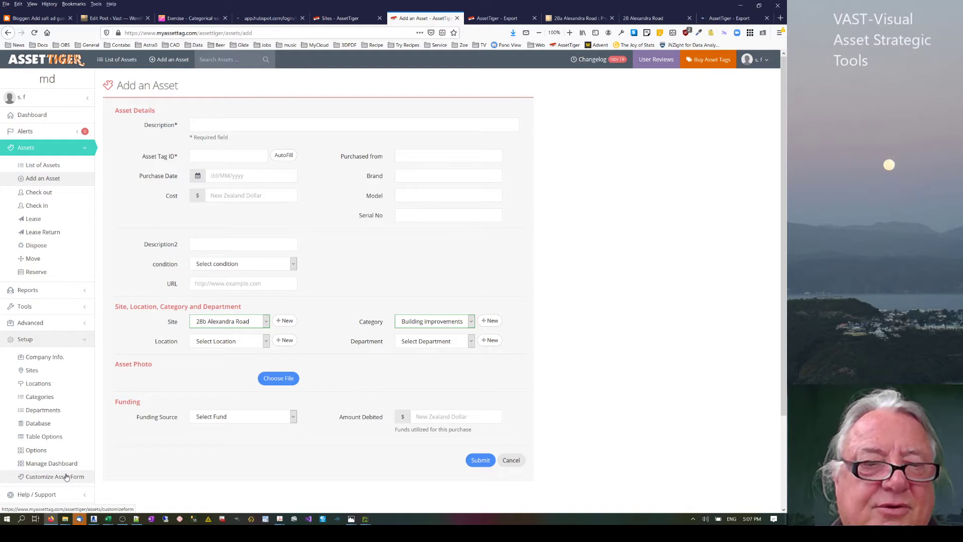
pyautogui.click(36, 451)
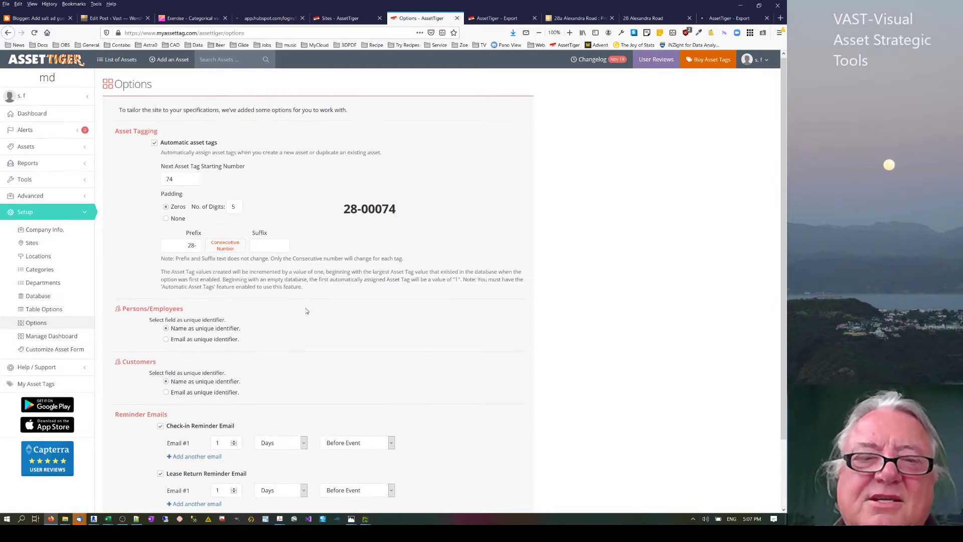
pyautogui.scroll(-3, 271, 330)
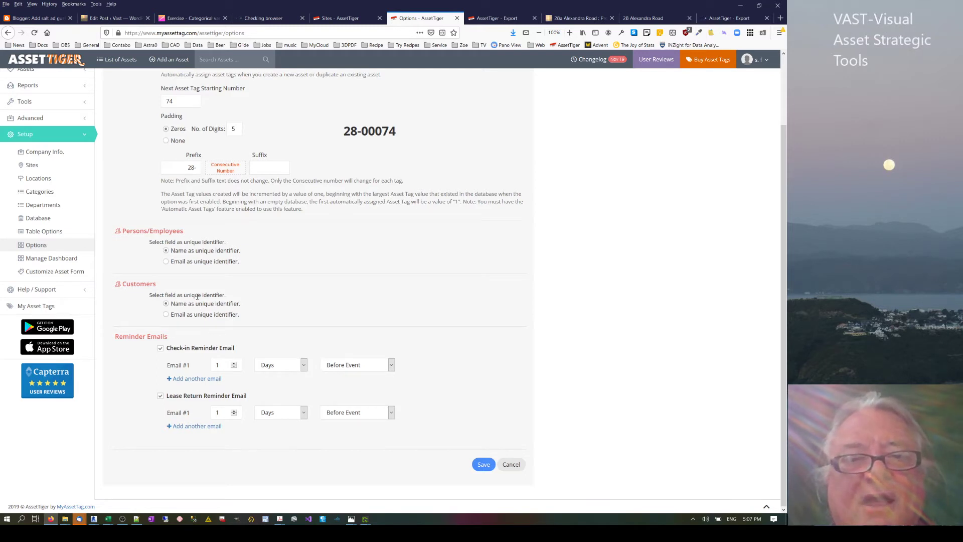
pyautogui.moveTo(199, 296); pyautogui.dragTo(238, 296)
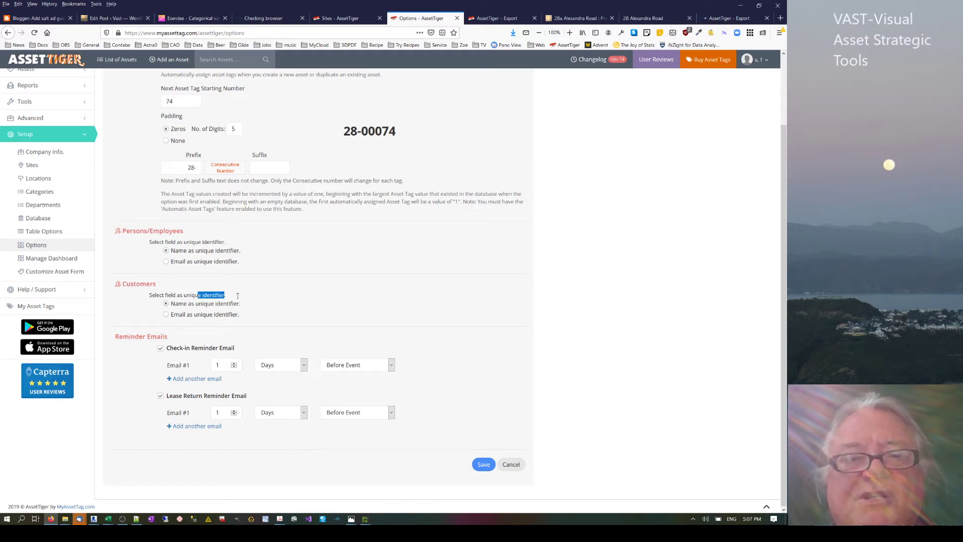
pyautogui.click(197, 317)
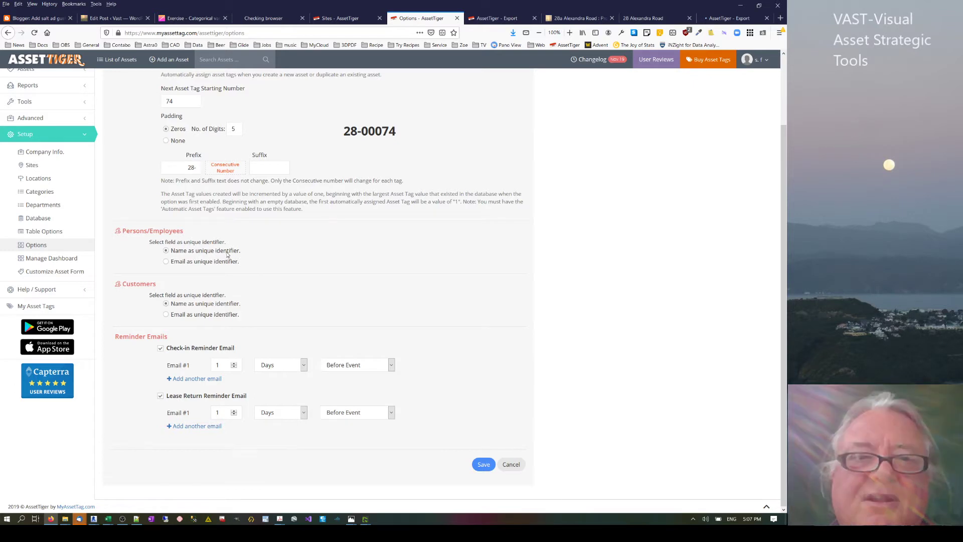
pyautogui.scroll(3, 227, 255)
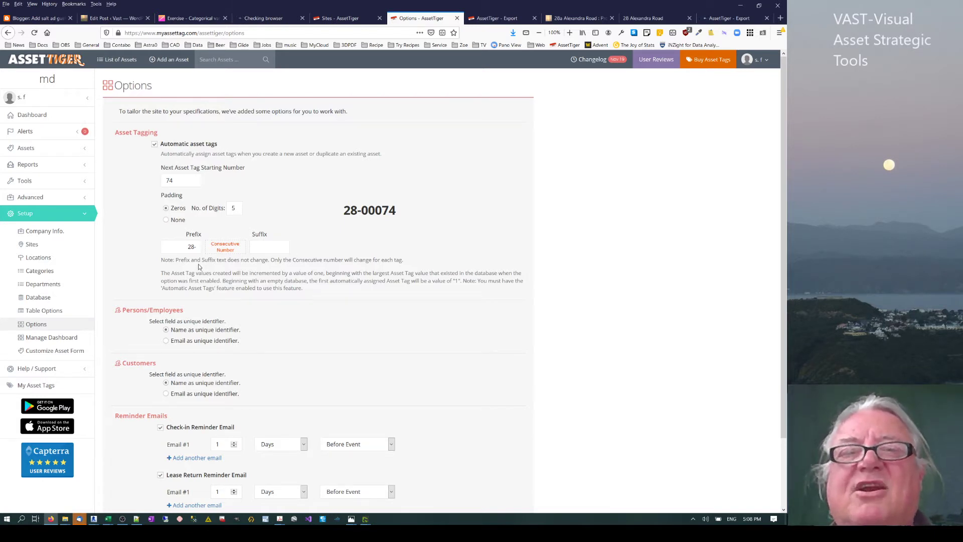
# Highlight the 28- tag prefix, then switch to the AssetTiger Export Tables page.
pyautogui.moveTo(187, 246); pyautogui.dragTo(197, 247)
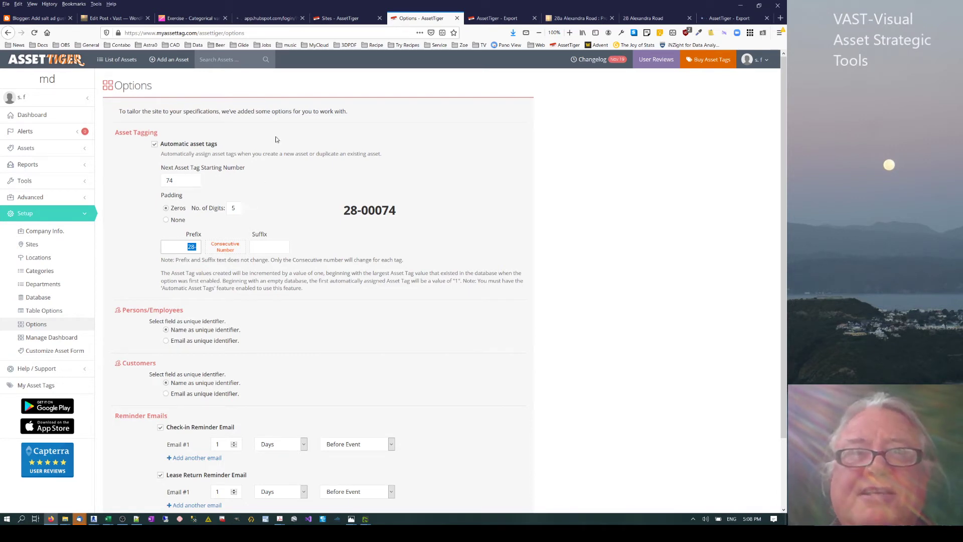
pyautogui.click(274, 171)
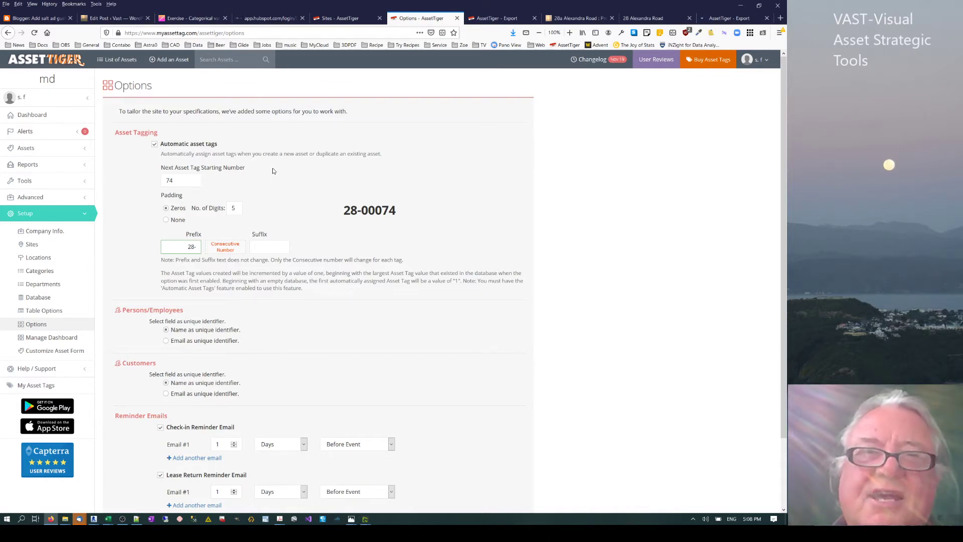
pyautogui.click(493, 19)
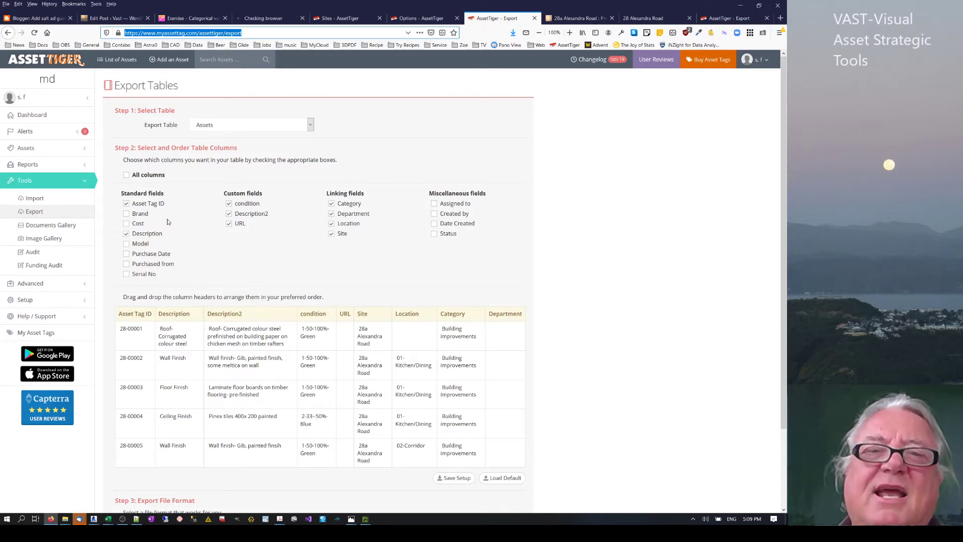
# Tick Asset Tag ID for export, check the first condition code, and return to Options.
pyautogui.click(126, 203)
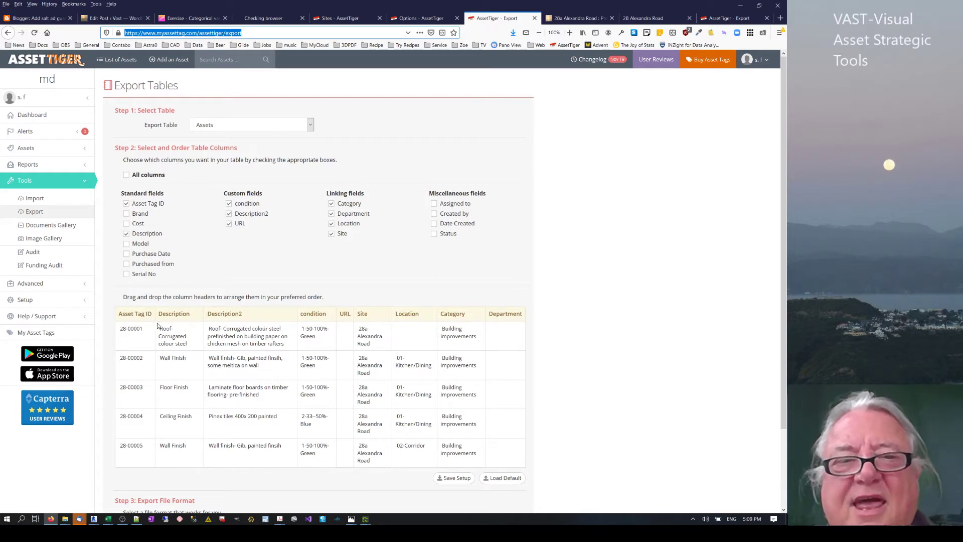
pyautogui.click(304, 329)
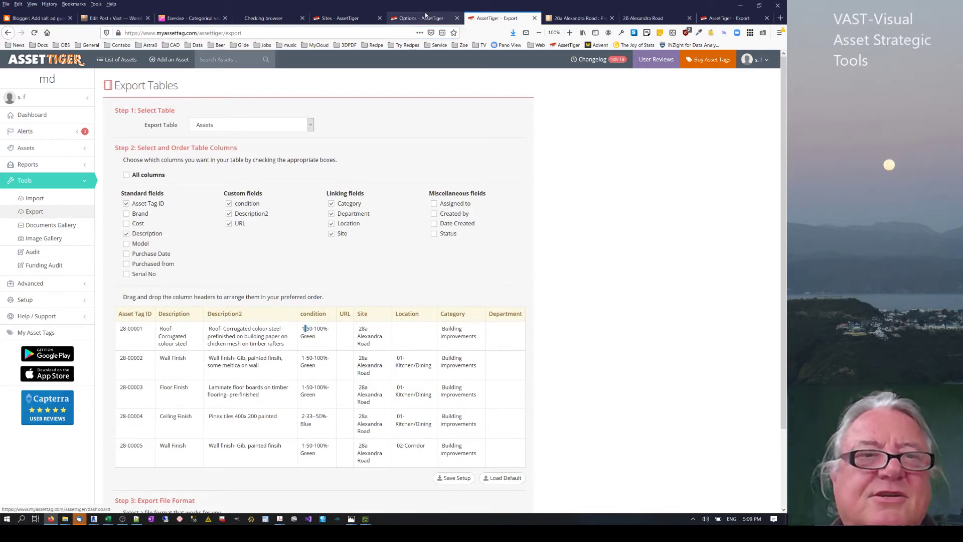
pyautogui.hotkey('ctrl', 'shift', 'Tab')
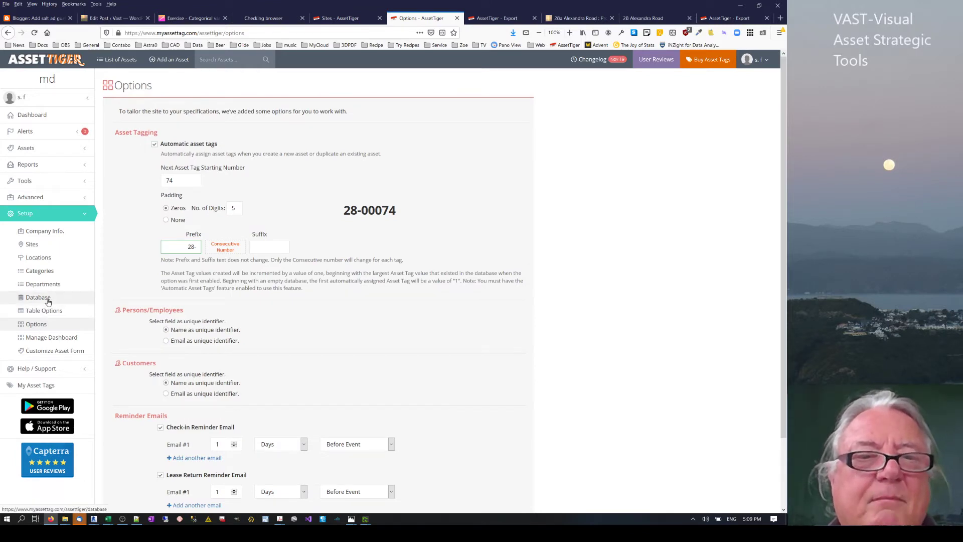
# Open Setup > Database and scroll to the custom fields condition, Description2 and URL.
pyautogui.click(48, 299)
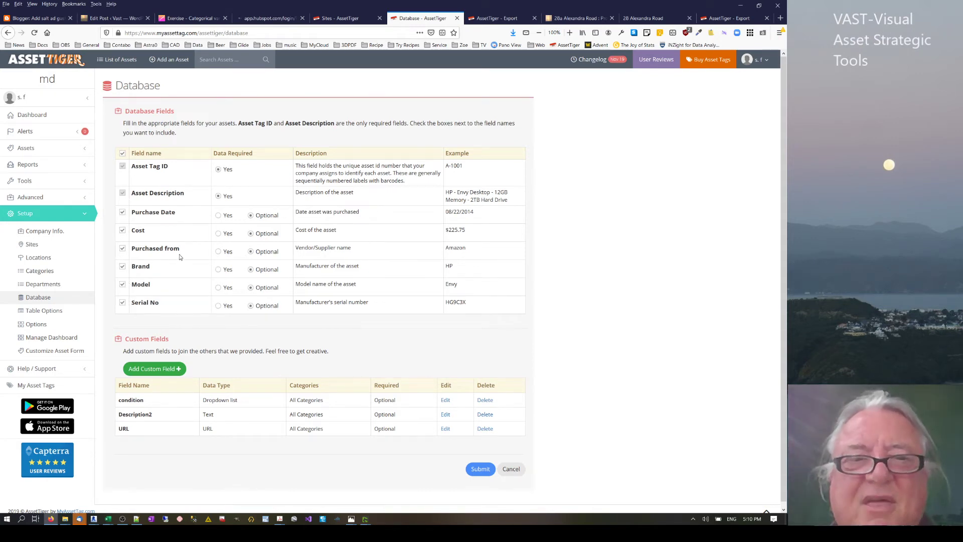
pyautogui.scroll(-1, 196, 280)
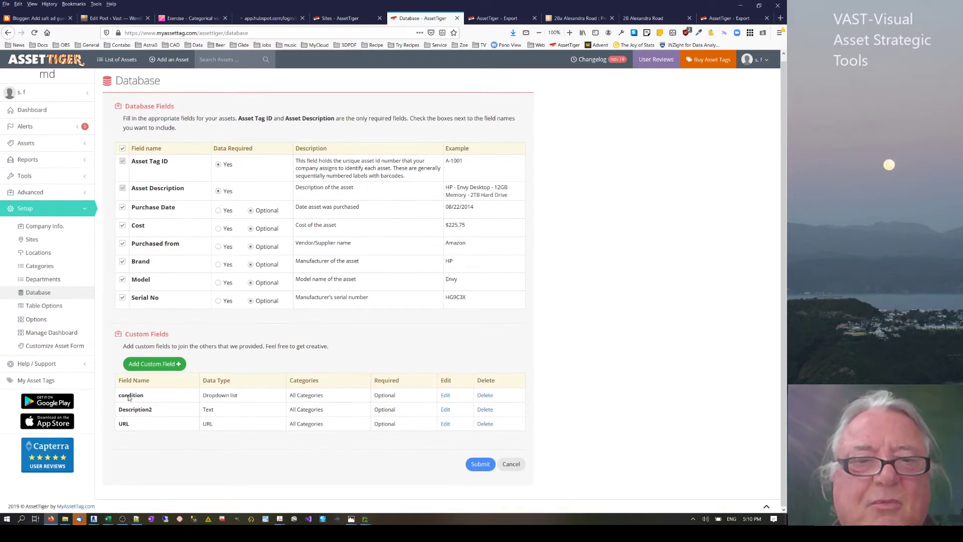
# Edit the condition field's dropdown option text, such as 2-33-50%-Blue, and save it.
pyautogui.click(446, 395)
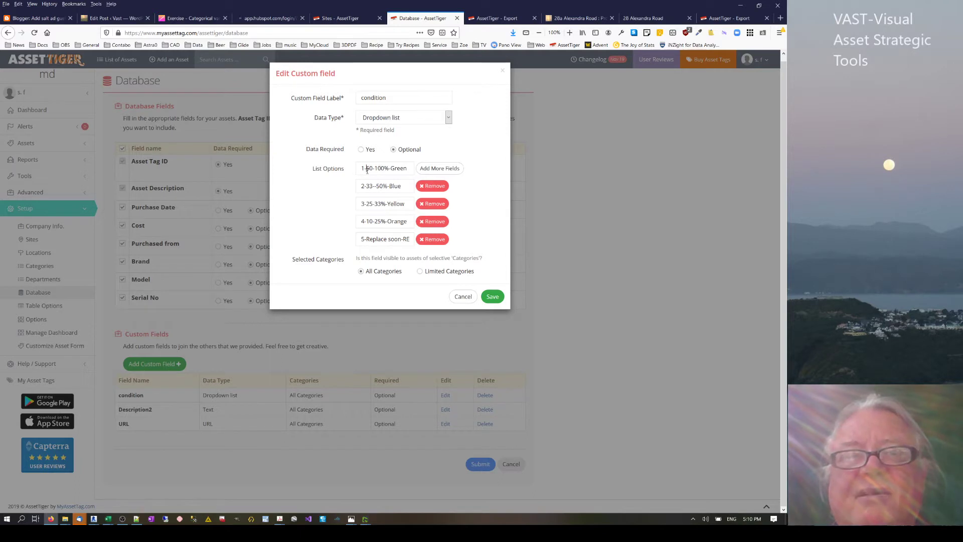
pyautogui.doubleClick(367, 169)
pyautogui.click(387, 169)
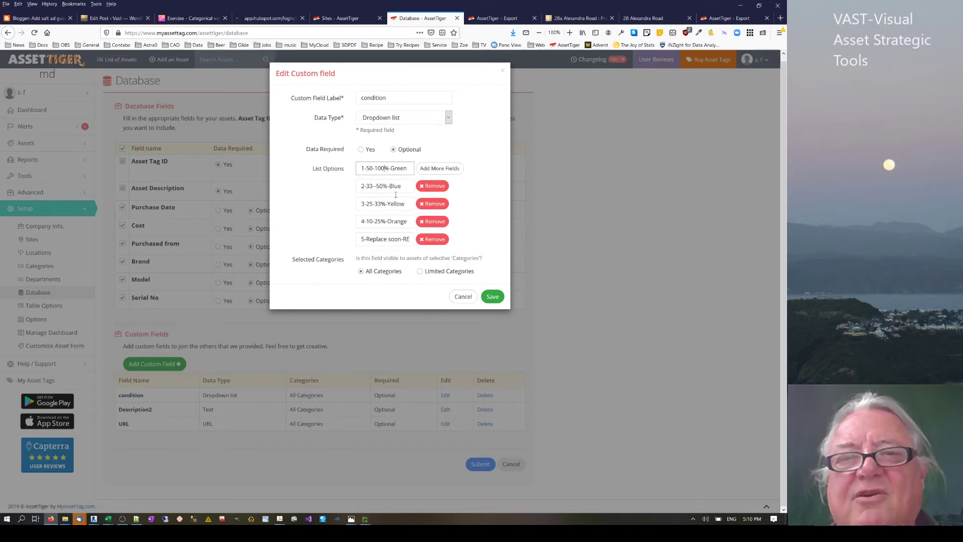
pyautogui.click(375, 186)
pyautogui.press('BackSpace')
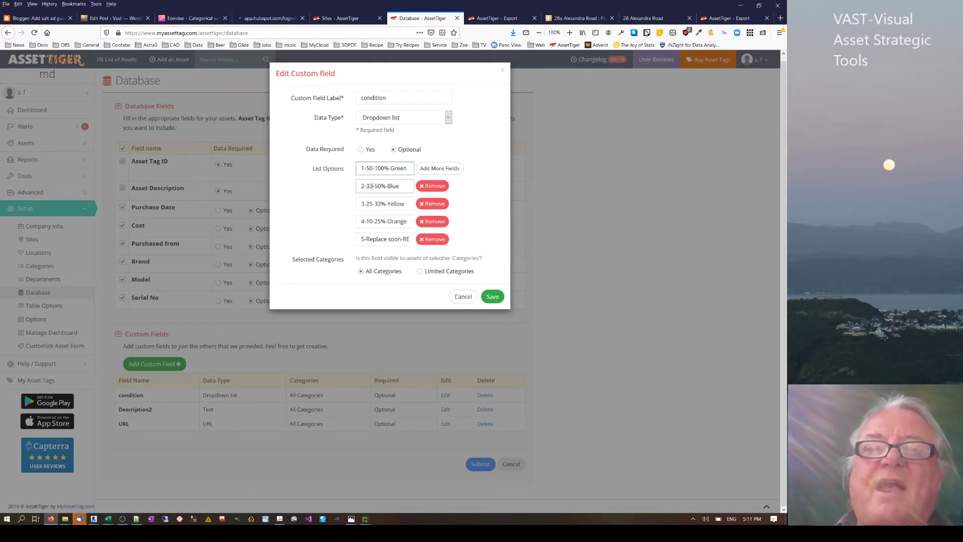
pyautogui.click(370, 185)
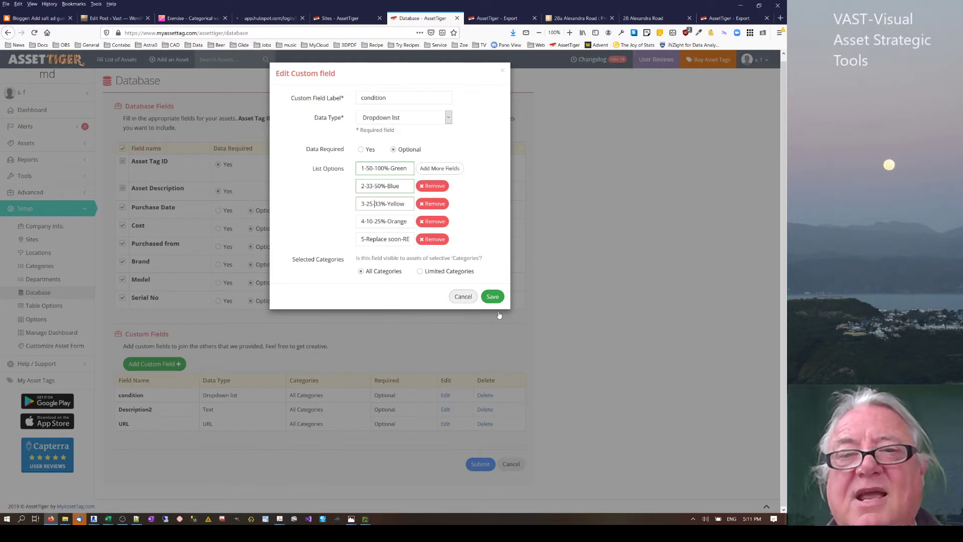
pyautogui.click(491, 297)
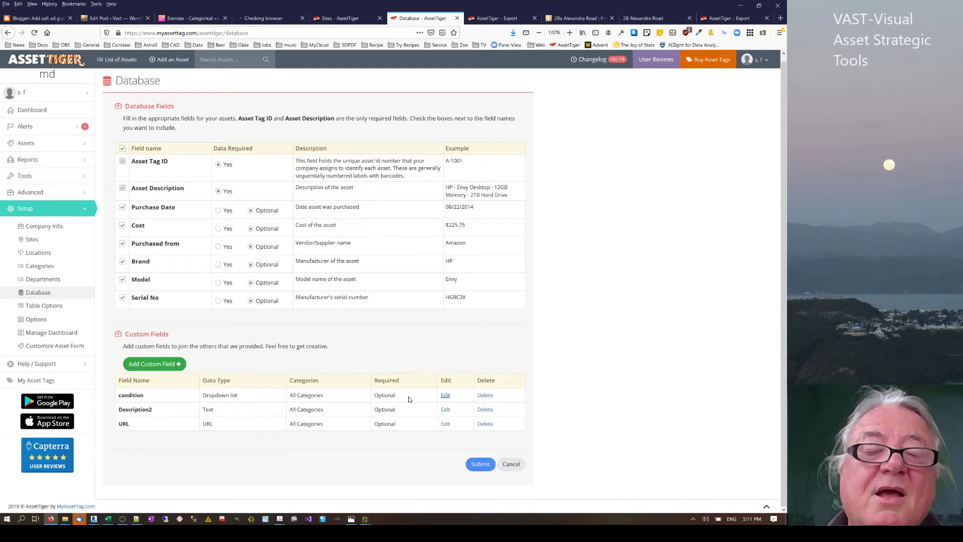
pyautogui.click(34, 267)
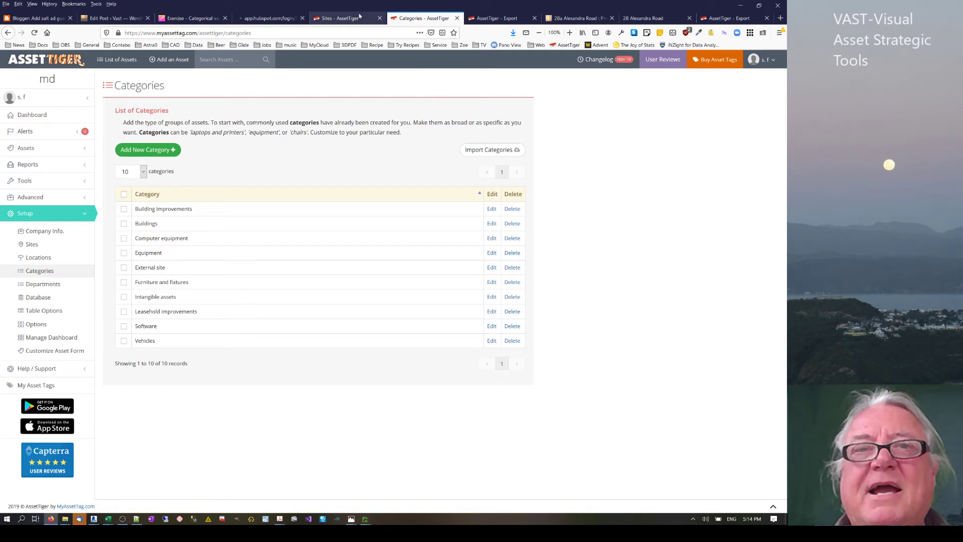
pyautogui.click(341, 20)
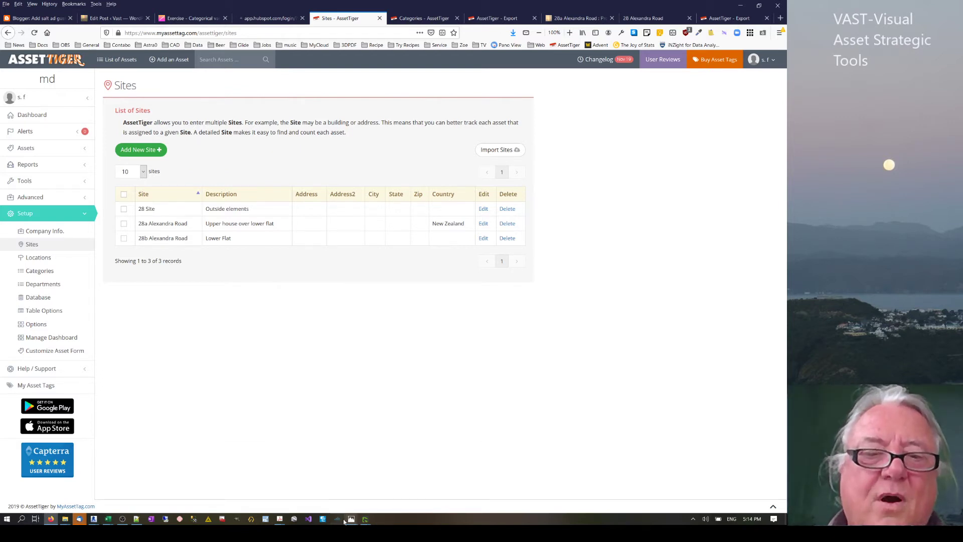
pyautogui.click(587, 18)
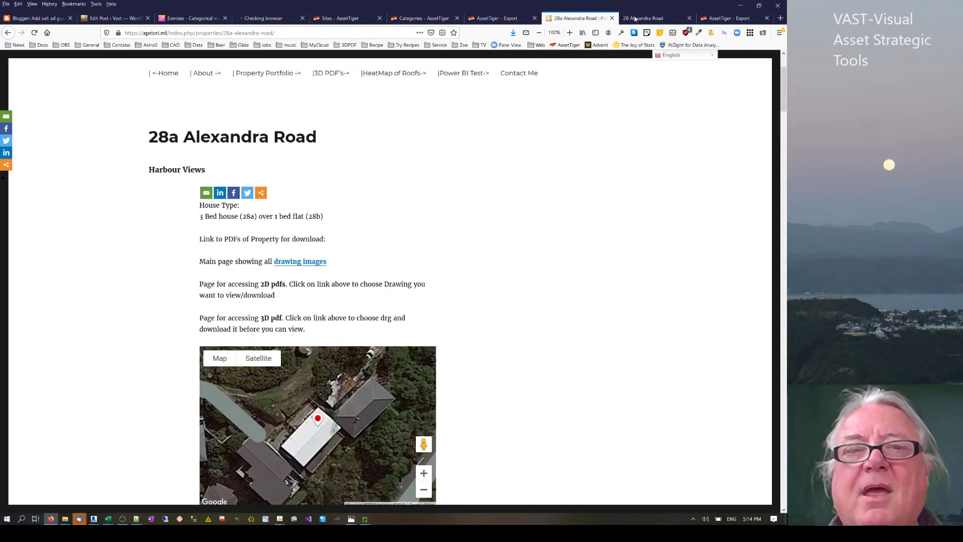
pyautogui.click(634, 19)
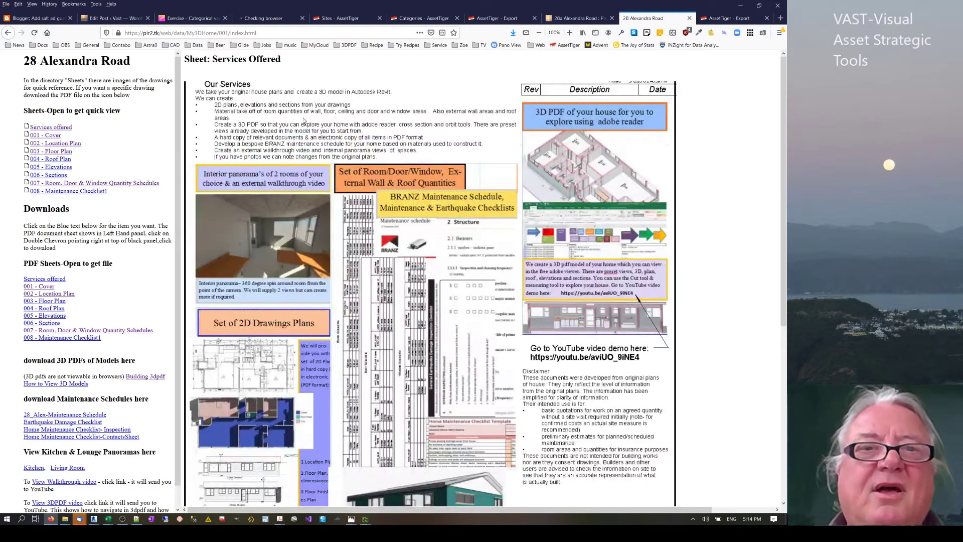
pyautogui.scroll(-5, 346, 150)
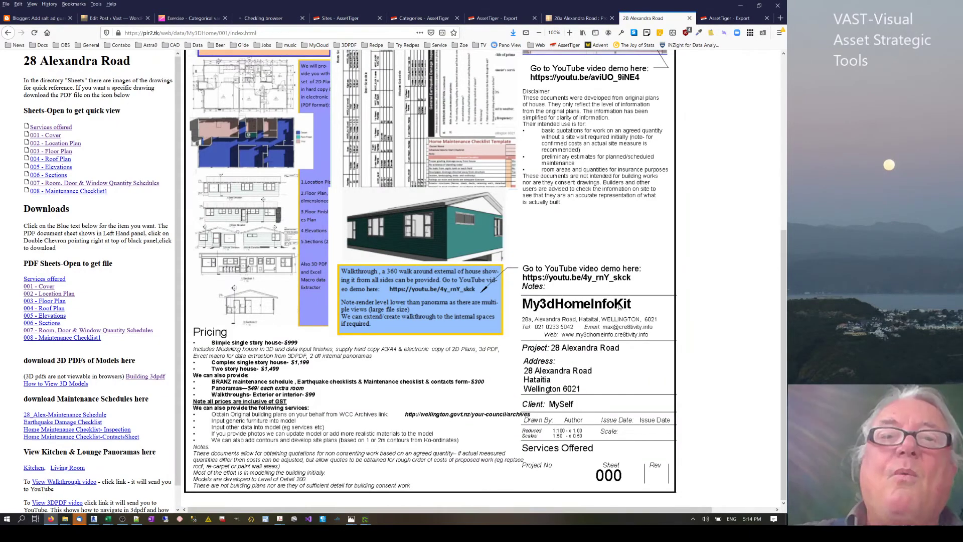
pyautogui.scroll(5, 620, 306)
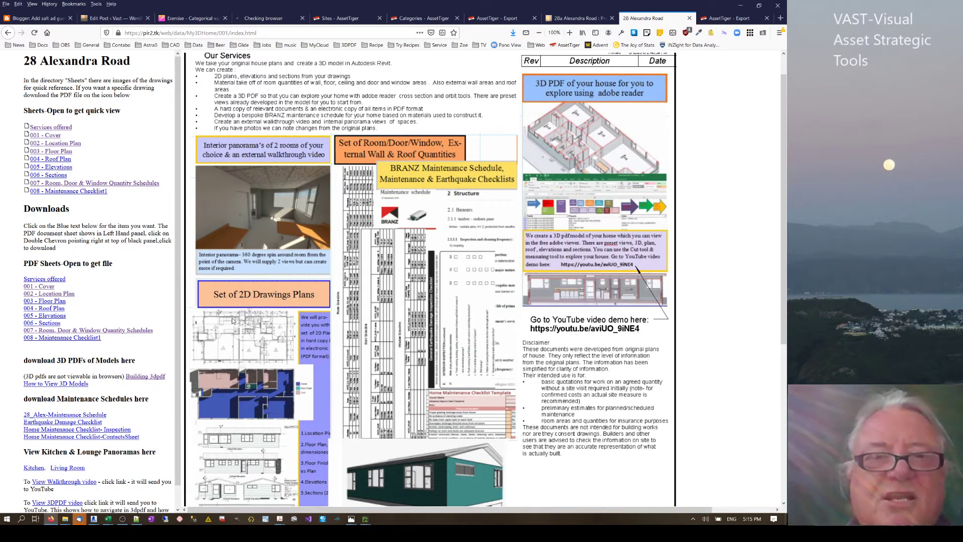
# View the 001 Cover, 002 Location, 004 Roof and 003 Floor Plan sheets, zooming in then back to 100%.
pyautogui.click(56, 136)
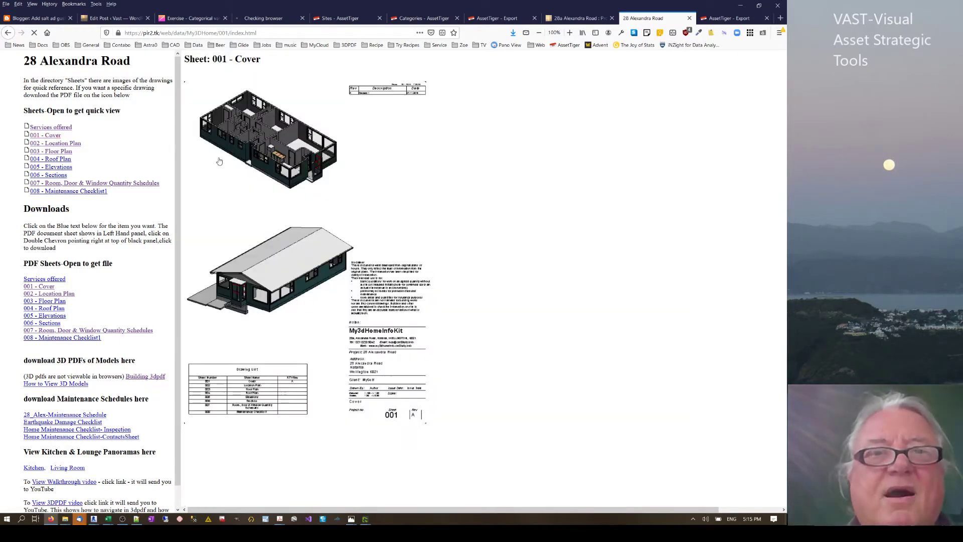
pyautogui.click(56, 145)
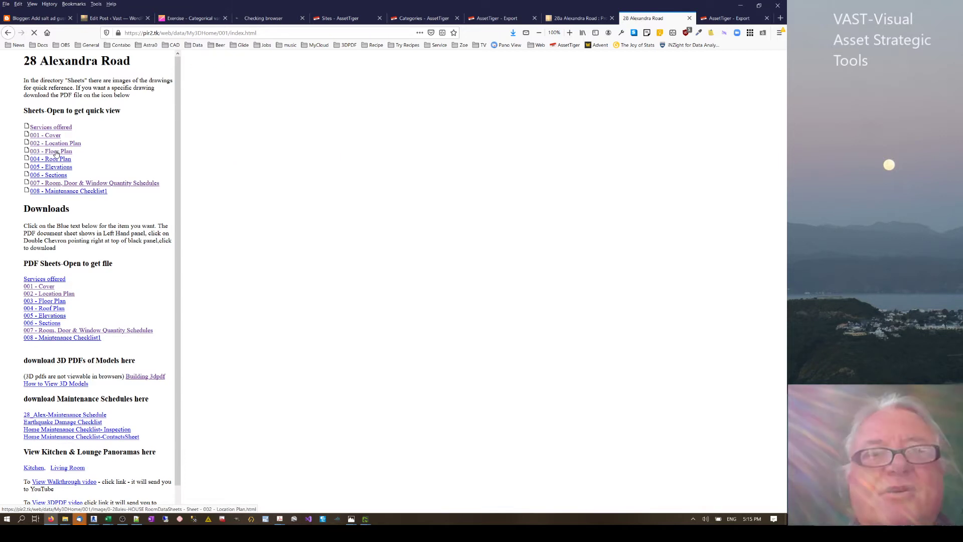
pyautogui.click(57, 152)
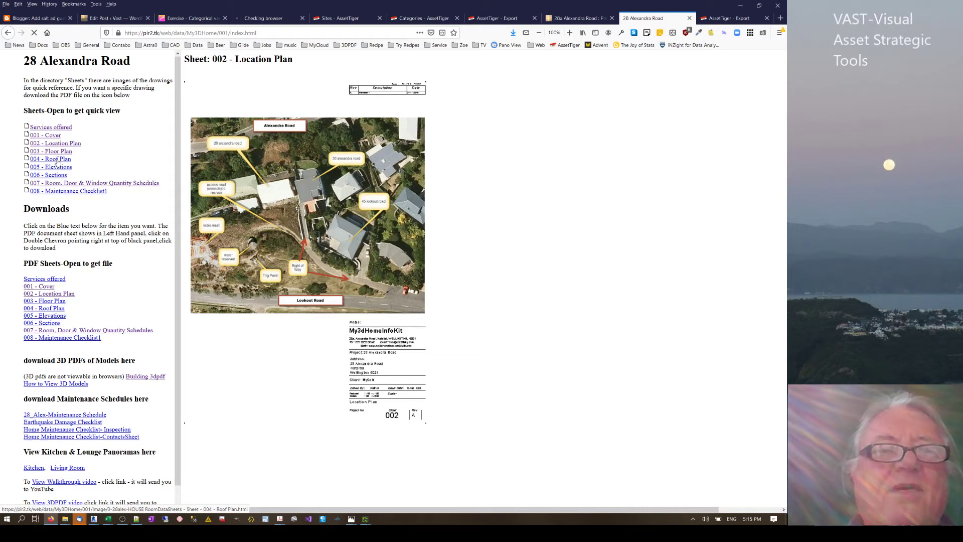
pyautogui.click(57, 160)
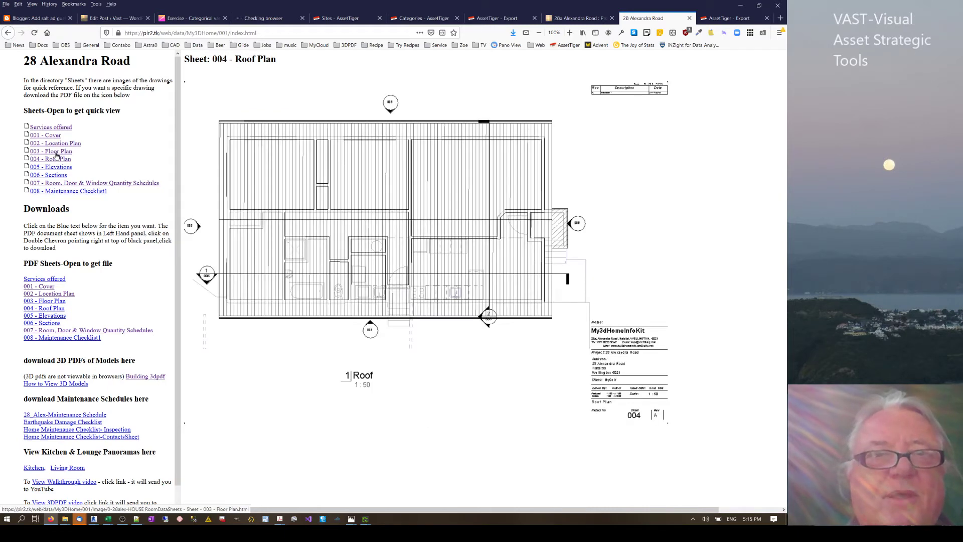
pyautogui.click(56, 152)
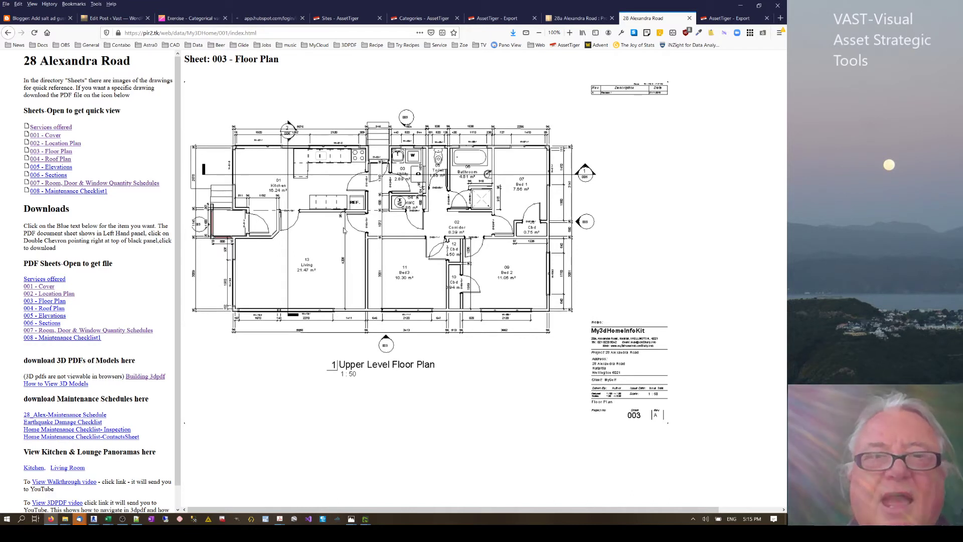
pyautogui.click(568, 33)
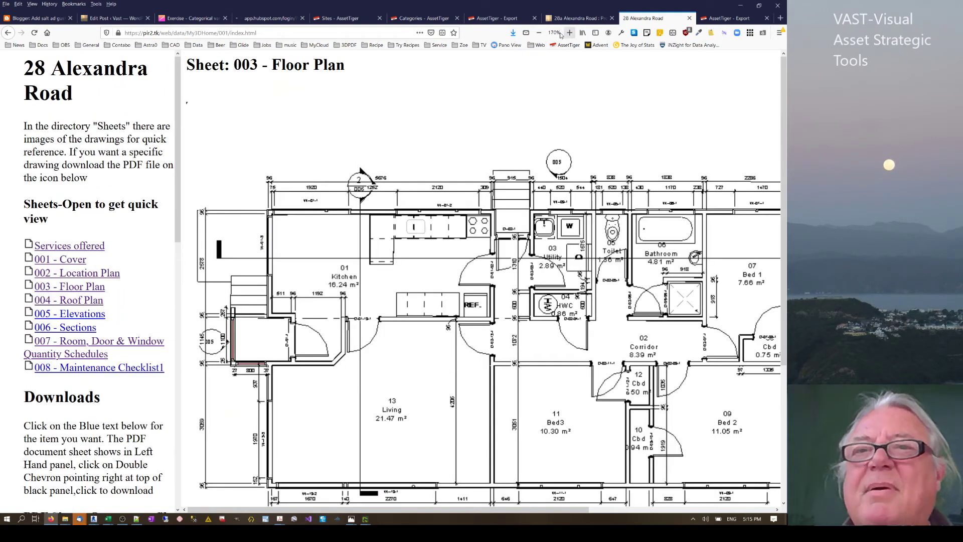
pyautogui.click(554, 33)
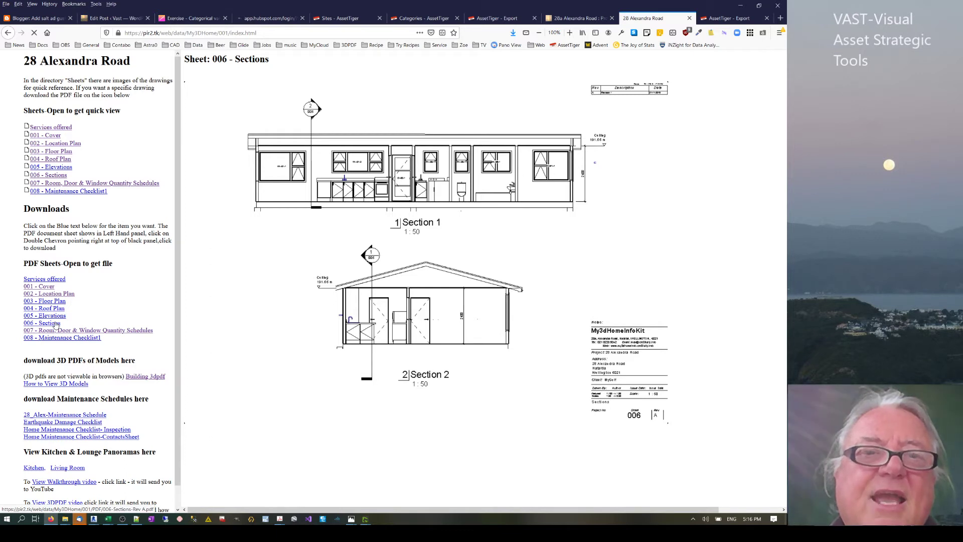
pyautogui.click(56, 324)
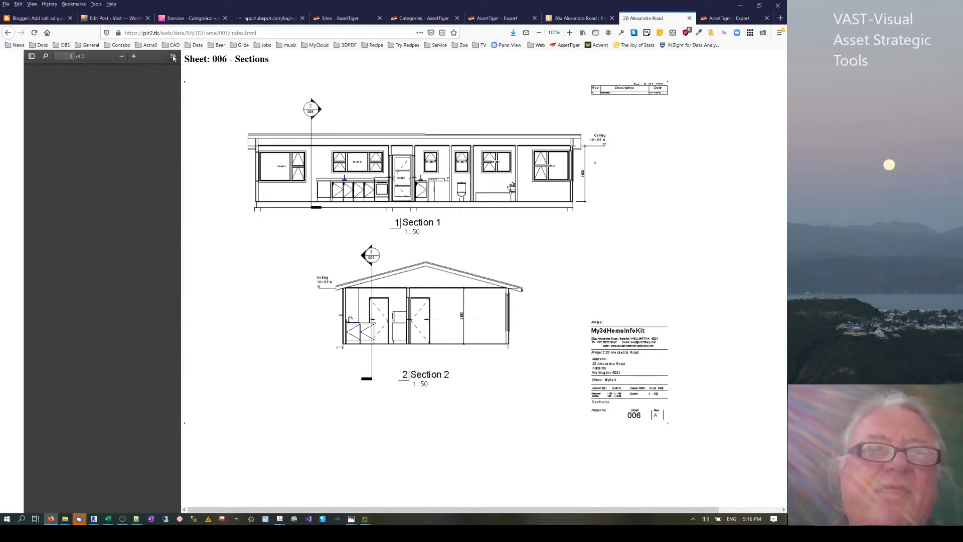
pyautogui.click(173, 57)
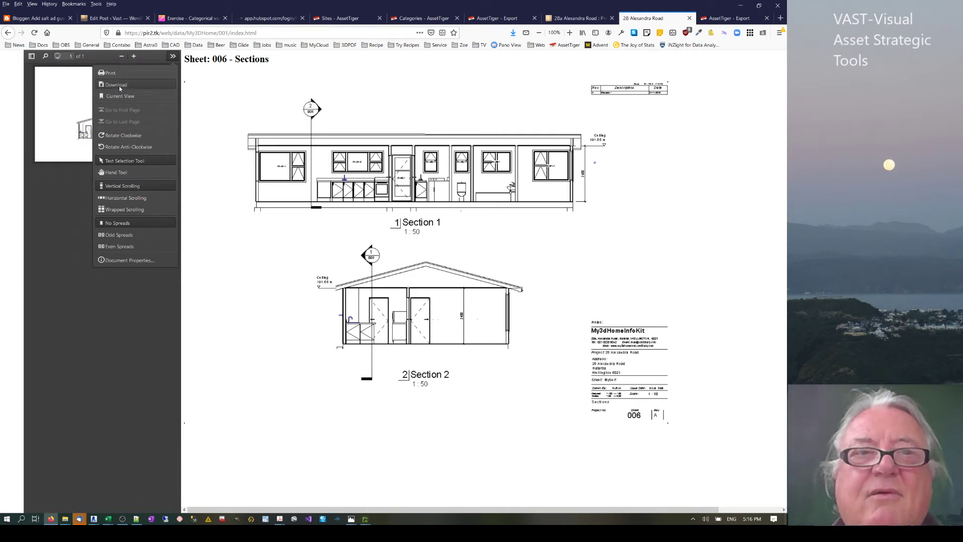
pyautogui.click(125, 86)
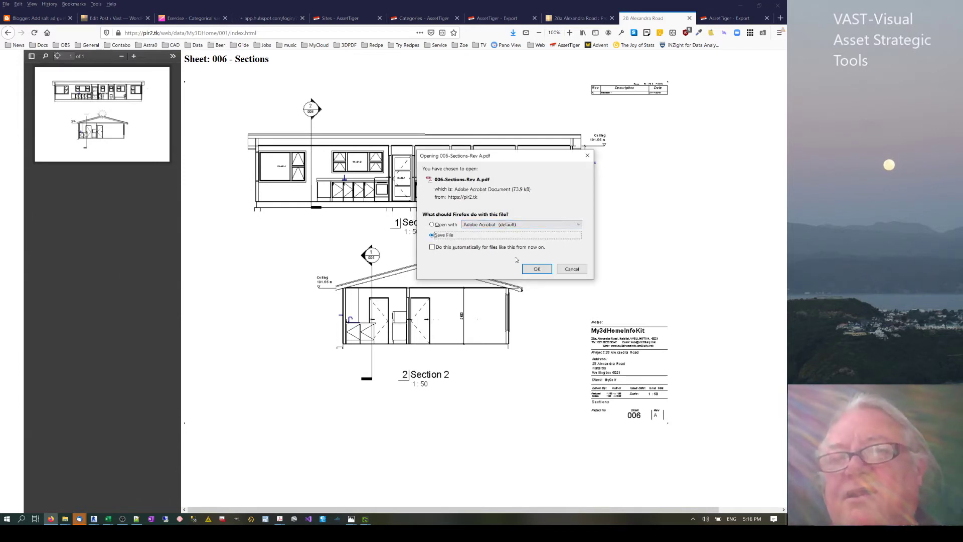
pyautogui.click(571, 269)
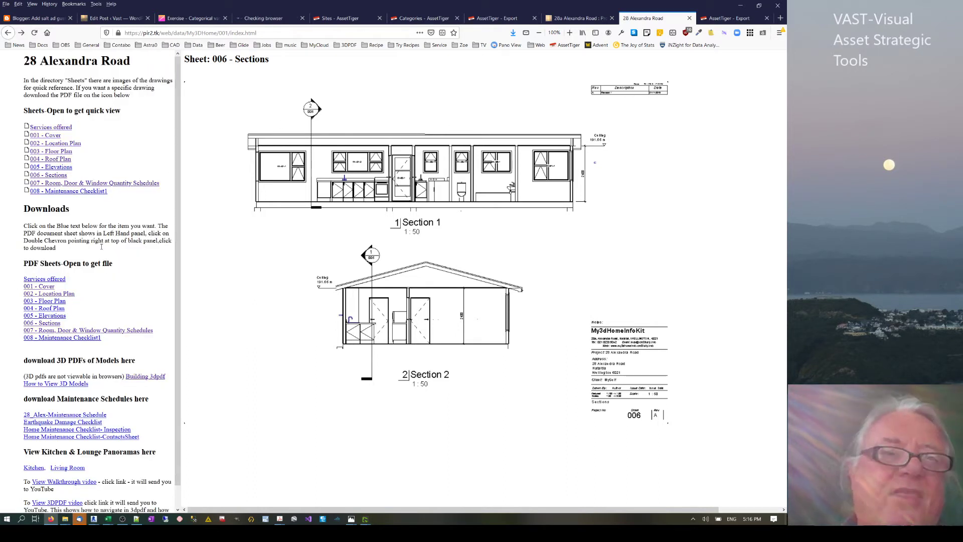
# Show Sheet 007 Room, Door & Window Quantity Schedules, zoom in four times to read it, then reset to 100%.
pyautogui.scroll(-1, 101, 247)
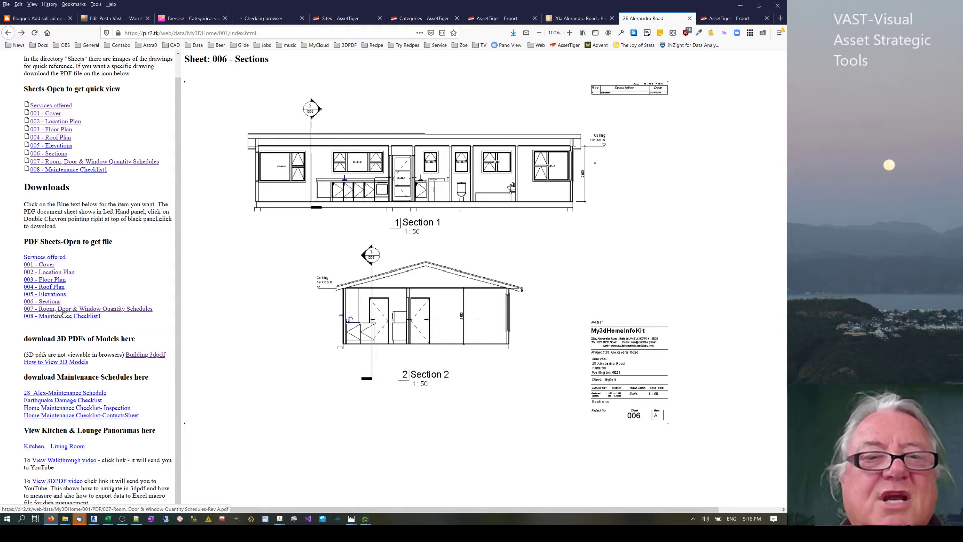
pyautogui.click(51, 163)
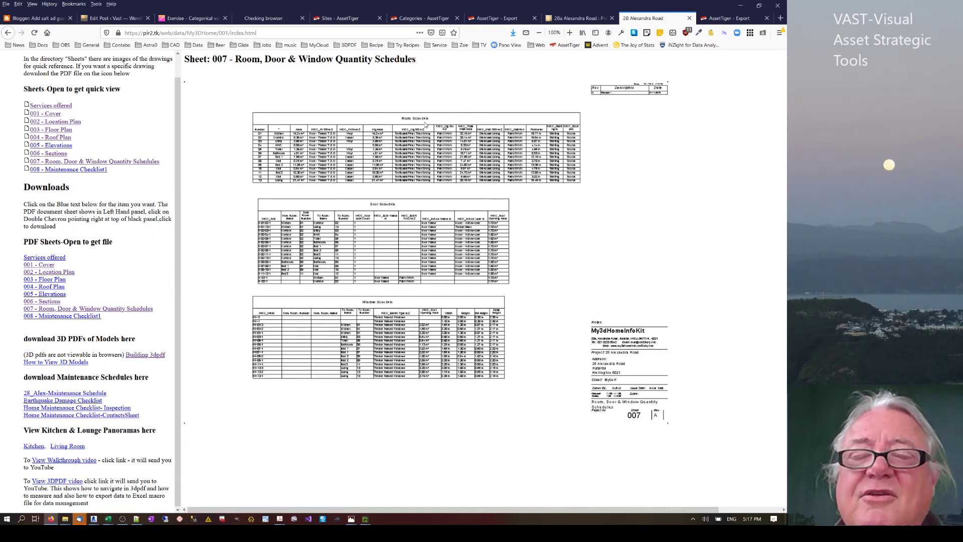
pyautogui.click(569, 33)
pyautogui.click(568, 33)
pyautogui.click(569, 33)
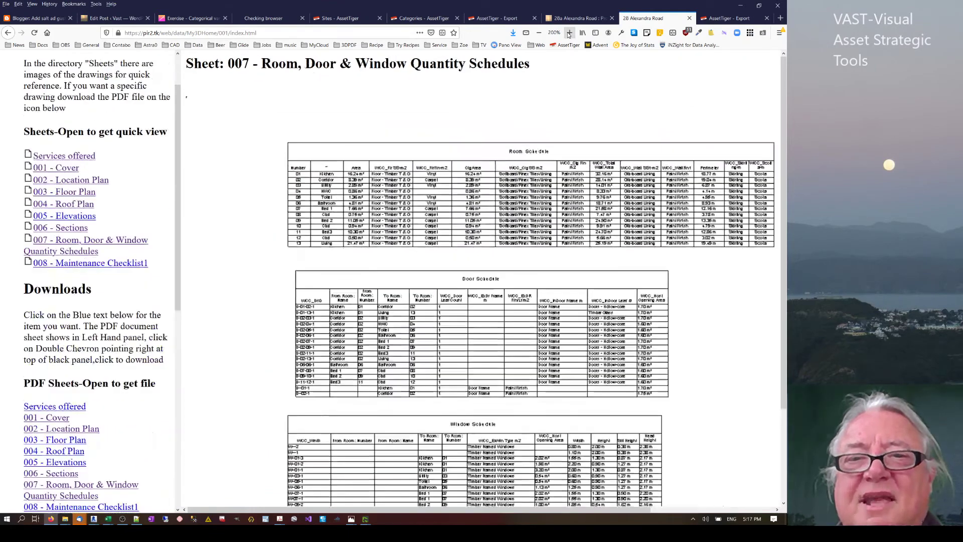
pyautogui.click(569, 33)
pyautogui.click(568, 33)
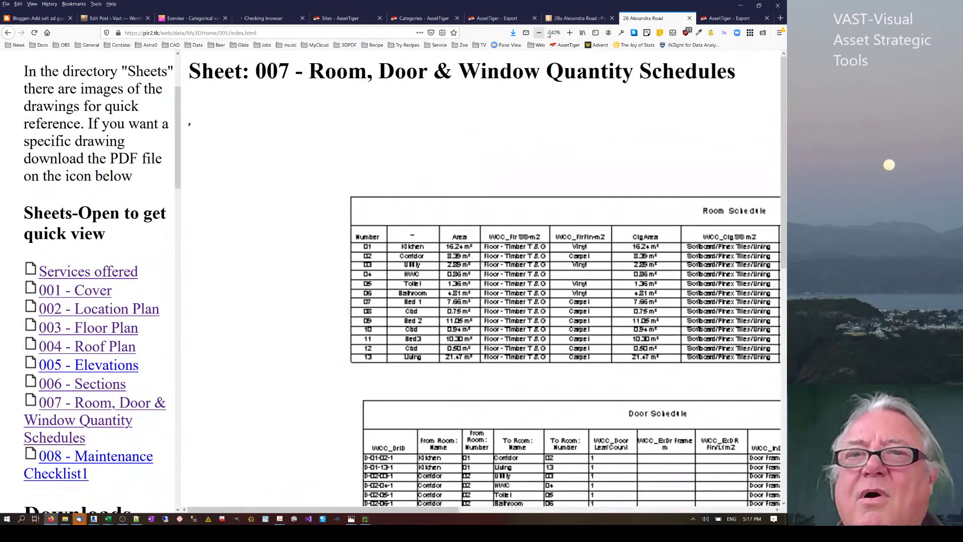
pyautogui.click(554, 33)
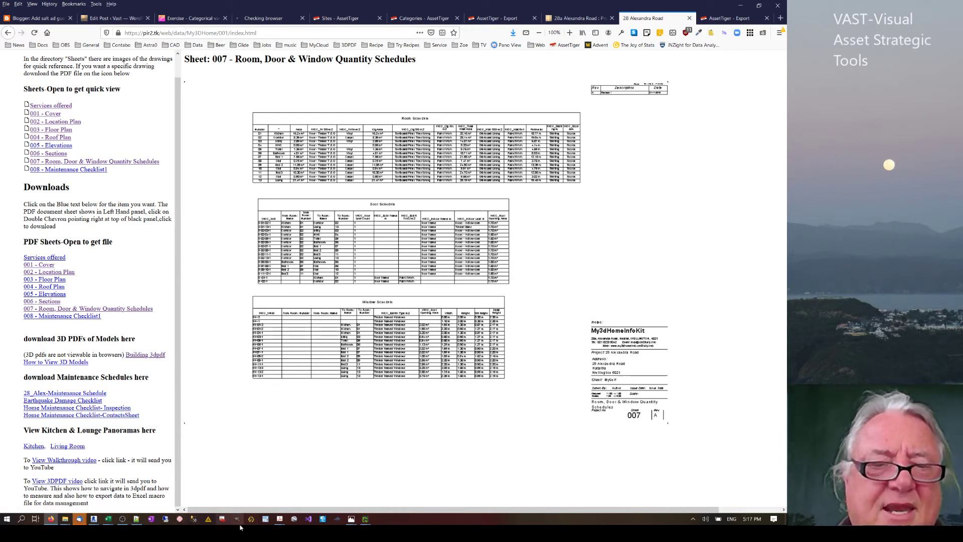
# Bring Acrobat's 28.pdf 3D house model forward and pick a door in the model.
pyautogui.moveTo(279, 520)
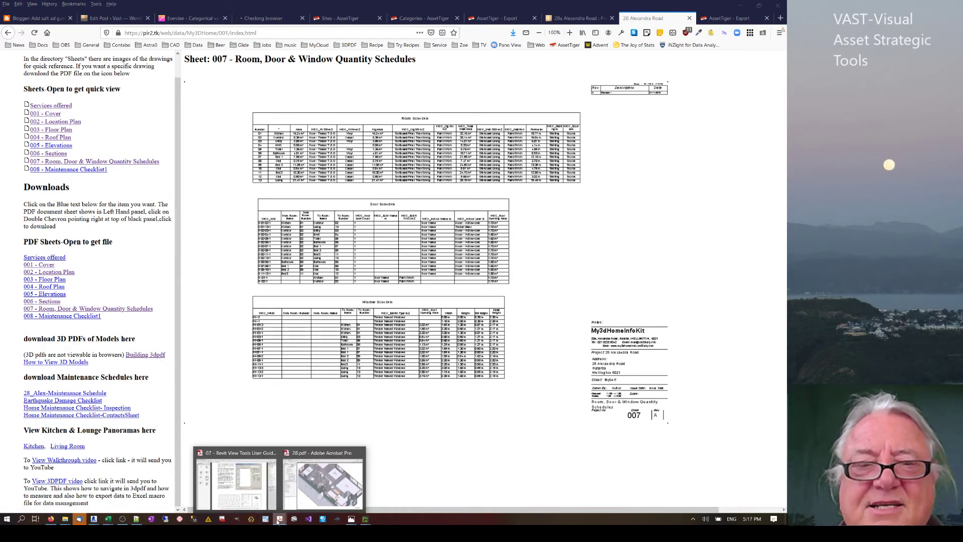
pyautogui.click(315, 502)
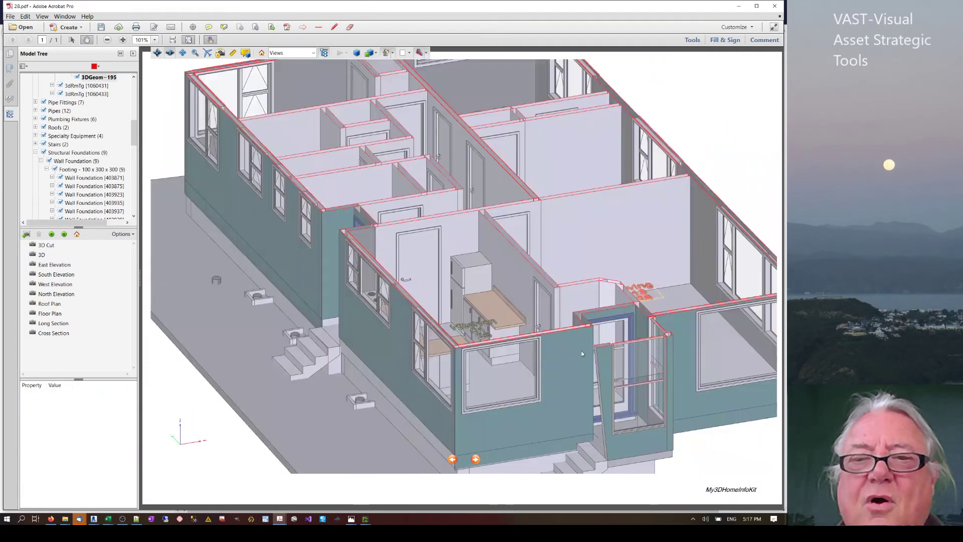
pyautogui.click(623, 323)
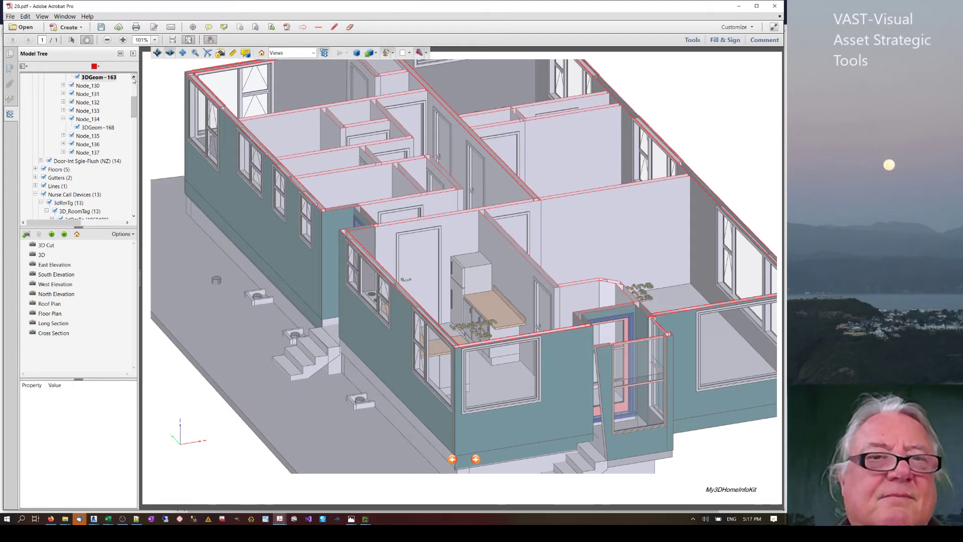
# Select the exterior single timber door in the Model Tree and widen the Property/Value panel to show its 2.03 m head height.
pyautogui.click(133, 76)
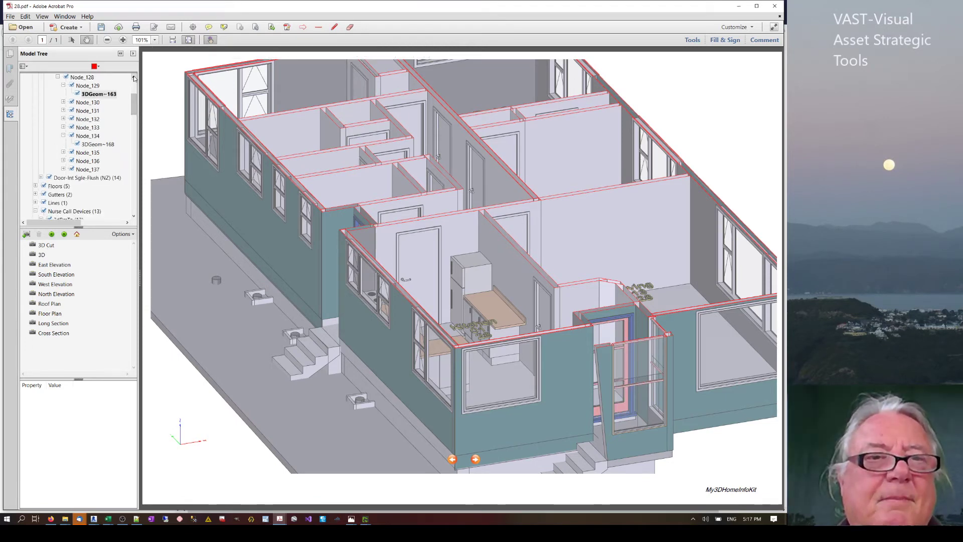
pyautogui.click(134, 77)
pyautogui.click(134, 76)
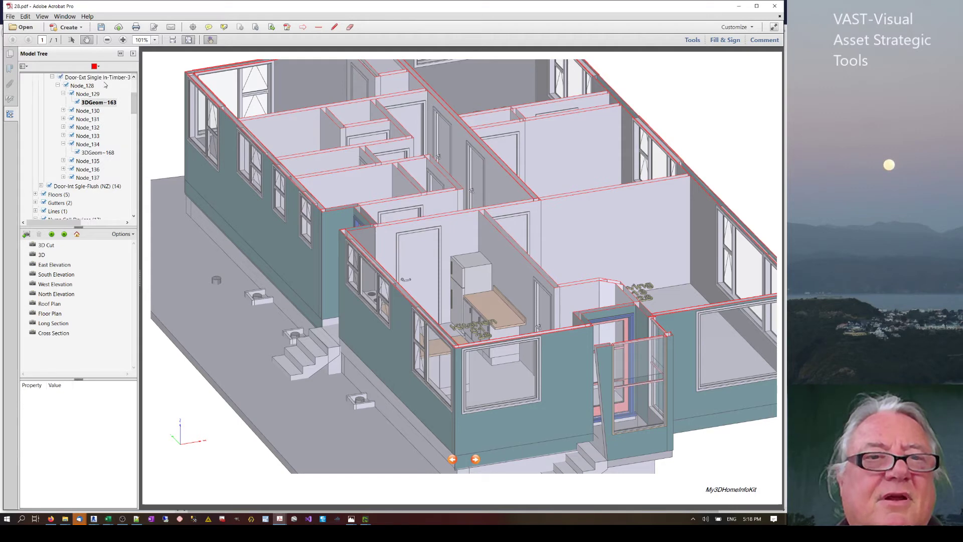
pyautogui.click(102, 78)
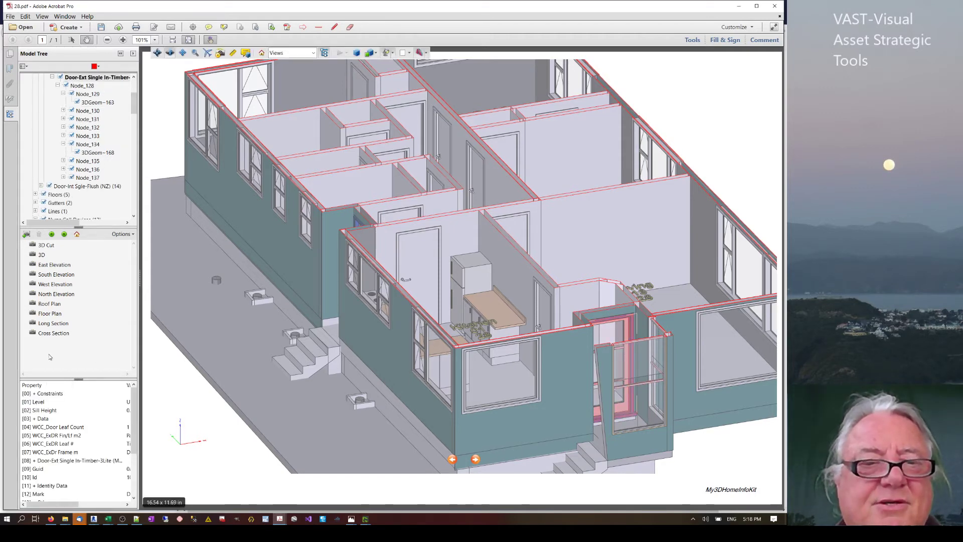
pyautogui.moveTo(127, 385); pyautogui.dragTo(88, 383)
pyautogui.moveTo(133, 429); pyautogui.dragTo(133, 469)
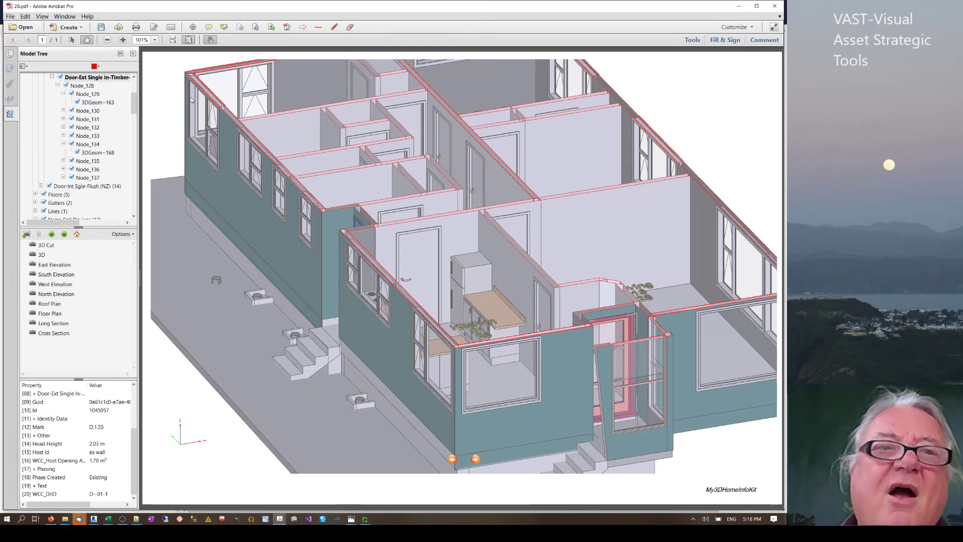
pyautogui.moveTo(135, 108); pyautogui.dragTo(138, 78)
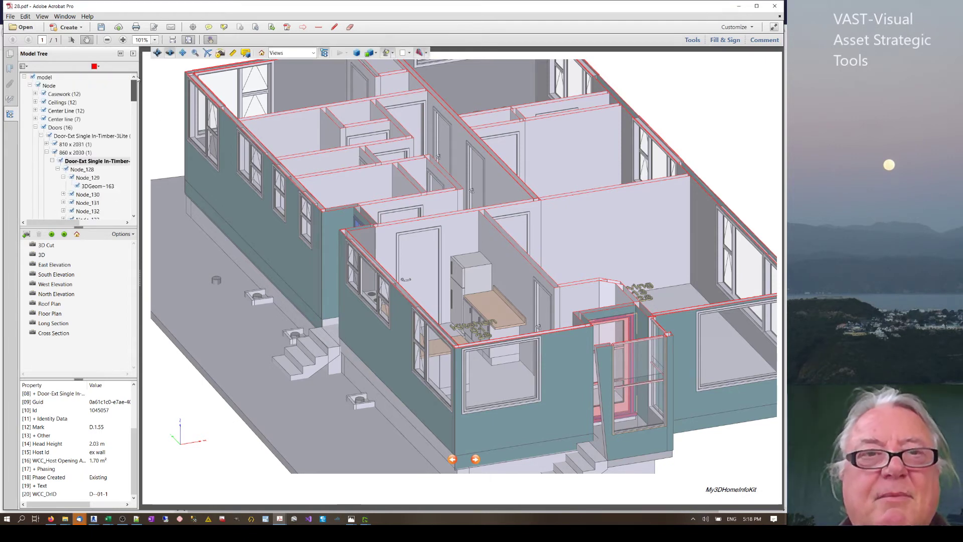
# Export the whole Model Tree as a CSV named abc into Downloads.
pyautogui.rightClick(51, 79)
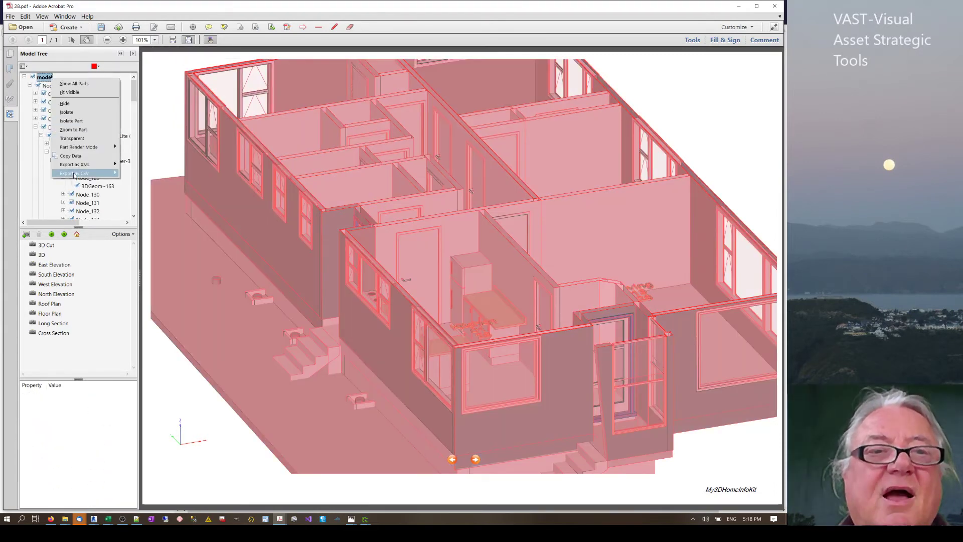
pyautogui.moveTo(74, 174)
pyautogui.click(135, 174)
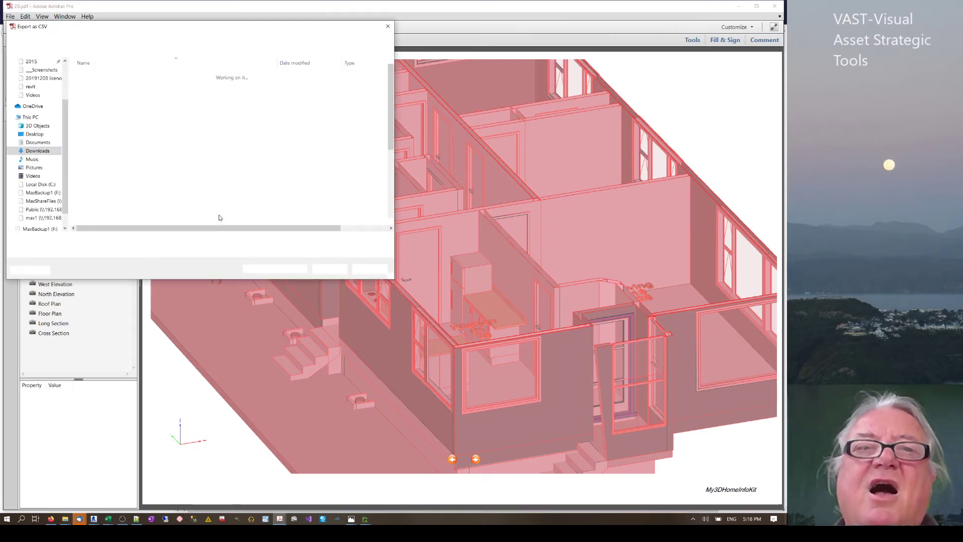
pyautogui.click(94, 240)
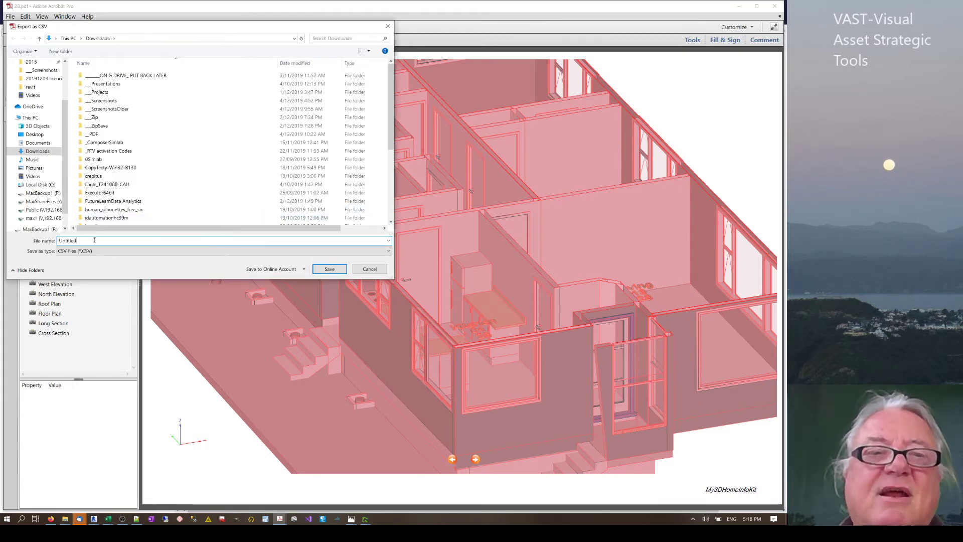
pyautogui.doubleClick(95, 239)
pyautogui.write('abc')
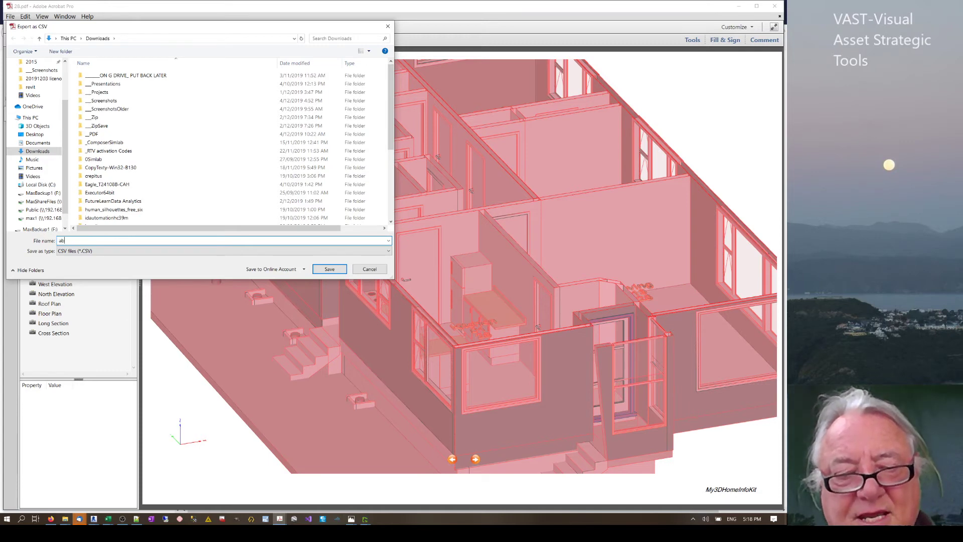
pyautogui.click(326, 270)
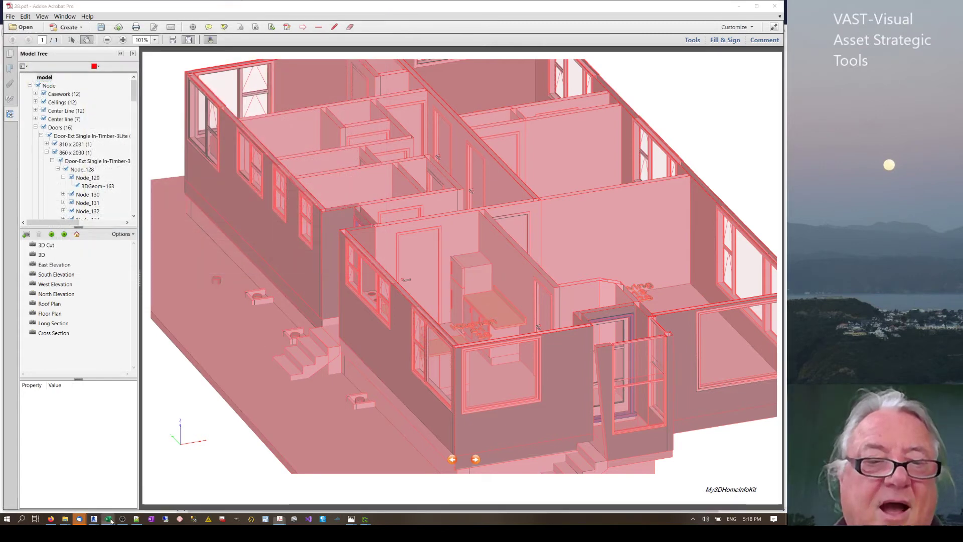
# Switch to the Excel workbook and clear the previously imported data rows.
pyautogui.moveTo(110, 521)
pyautogui.click(203, 492)
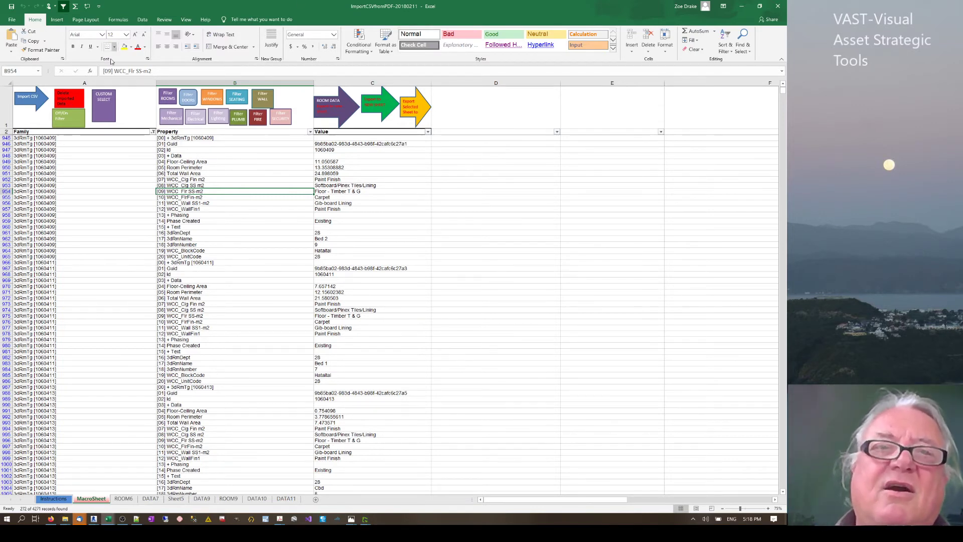
pyautogui.click(67, 99)
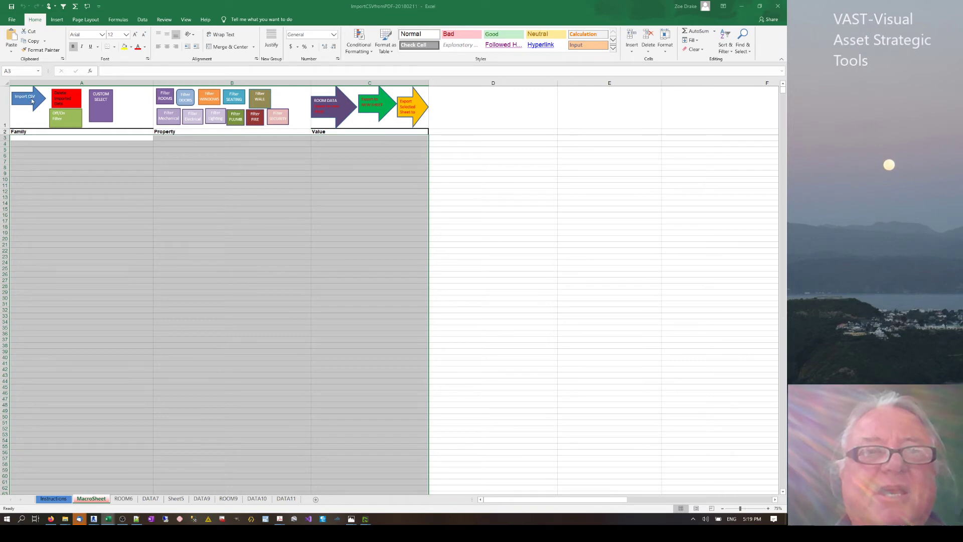
# Import the abc CSV from Downloads with the Import CSV macro.
pyautogui.click(31, 101)
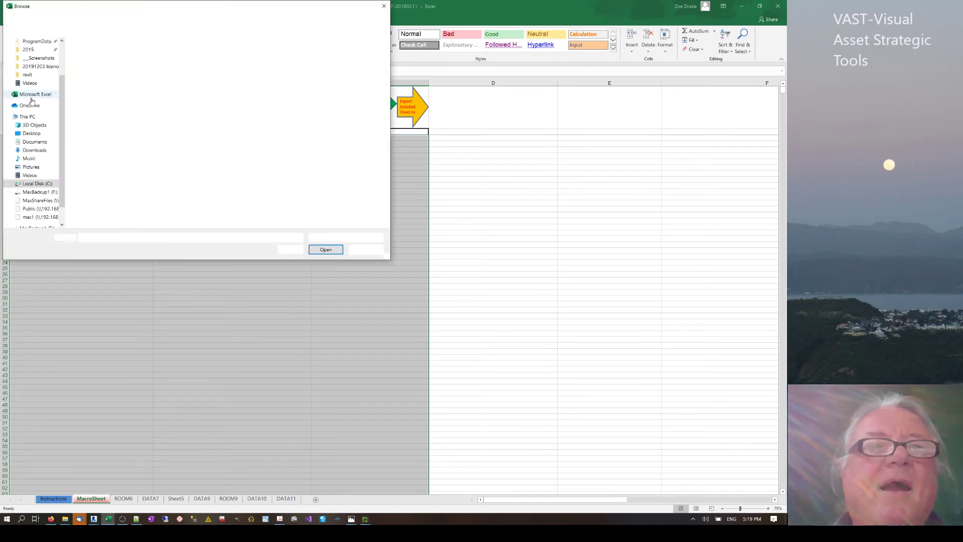
pyautogui.middleClick(143, 160)
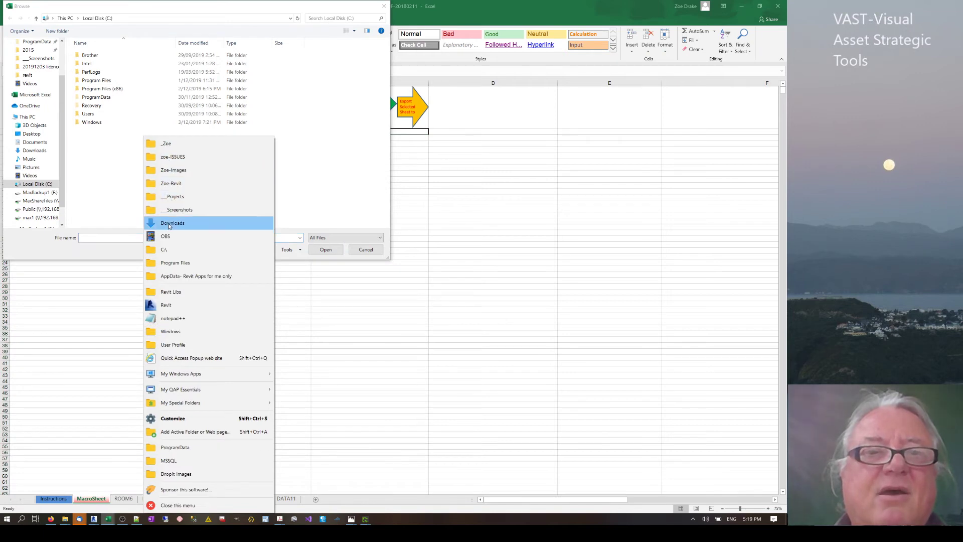
pyautogui.click(169, 223)
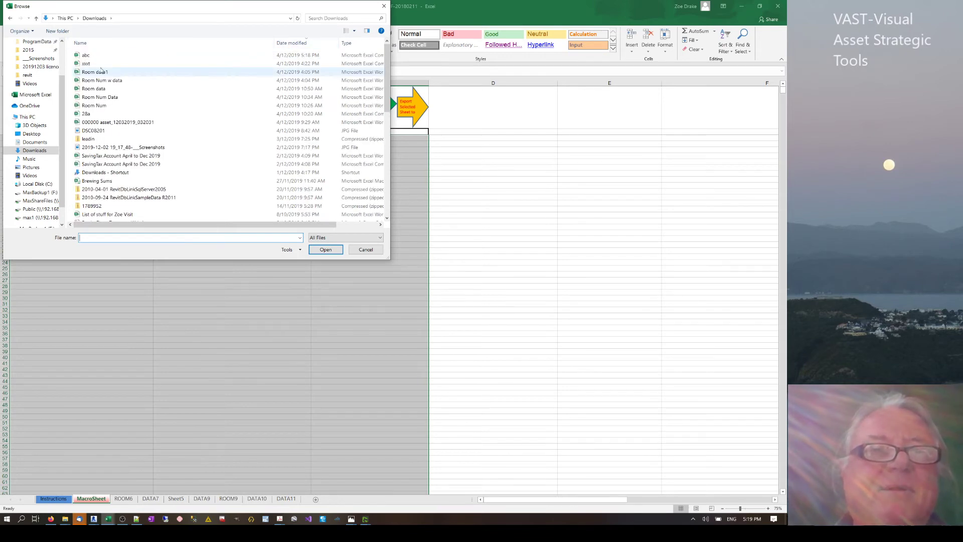
pyautogui.click(86, 56)
pyautogui.click(321, 249)
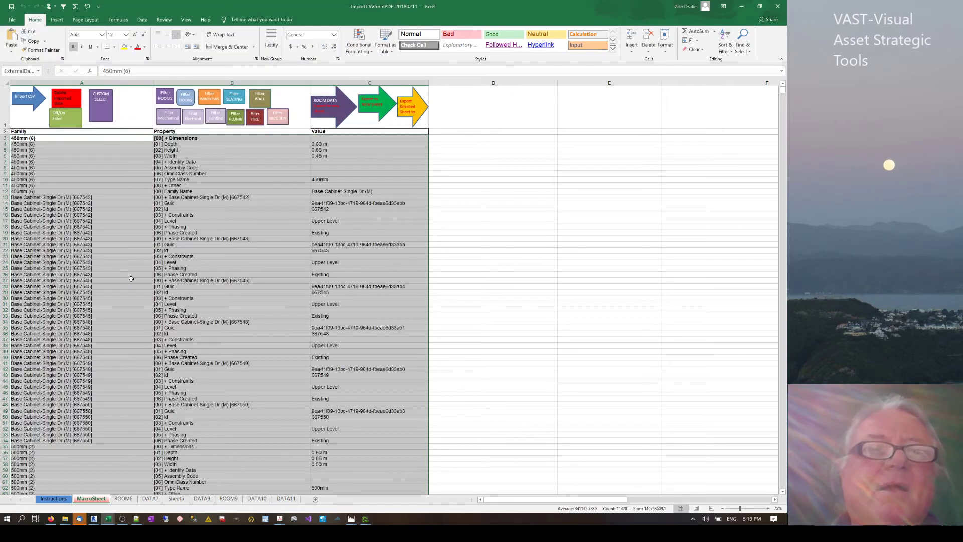
# Run the Filter ROOMS macro to extract the 13 room records onto a new ROOM12 sheet.
pyautogui.click(165, 99)
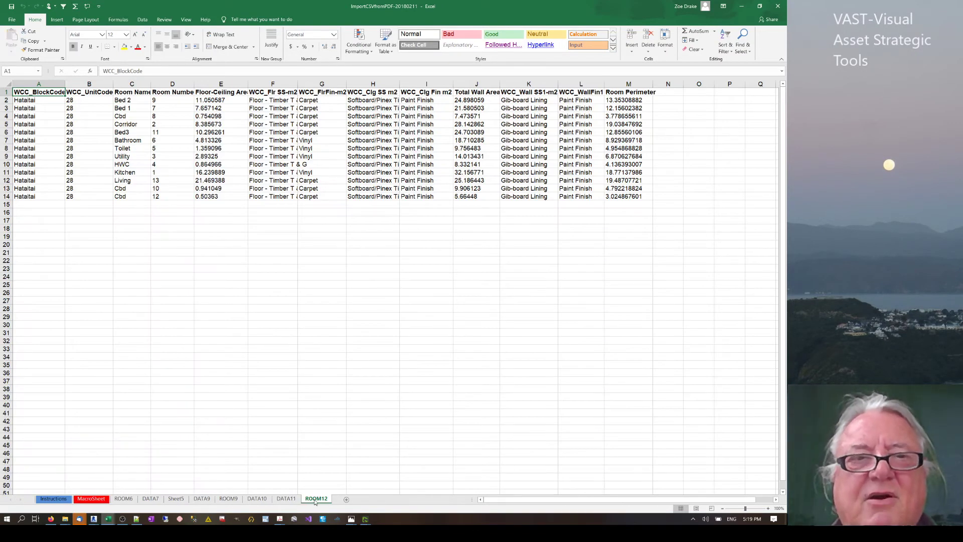
# AutoSum Total Wall Area (230.524241), Room Perimeter (132.148649) and Floor-Ceiling Area (87.228355) in row 18.
pyautogui.click(310, 210)
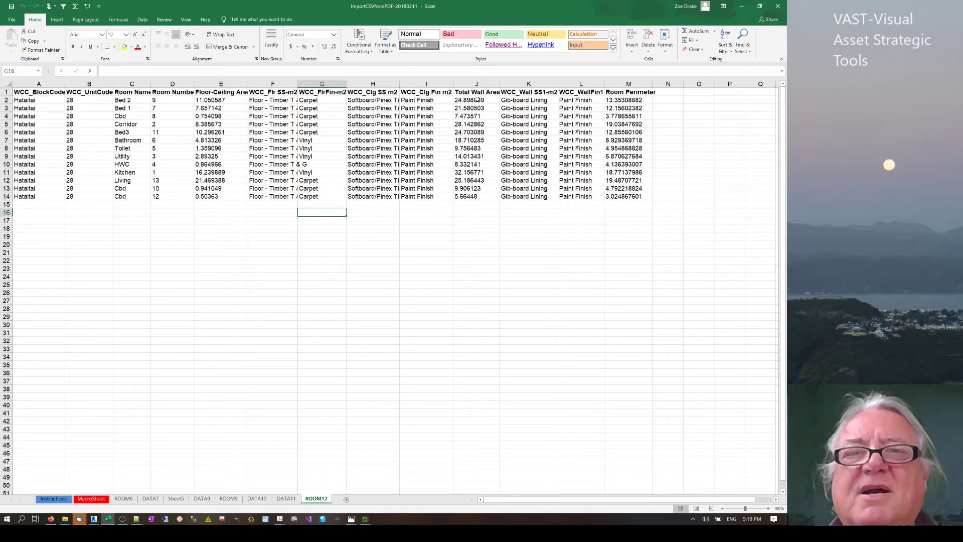
pyautogui.moveTo(477, 100); pyautogui.dragTo(475, 199)
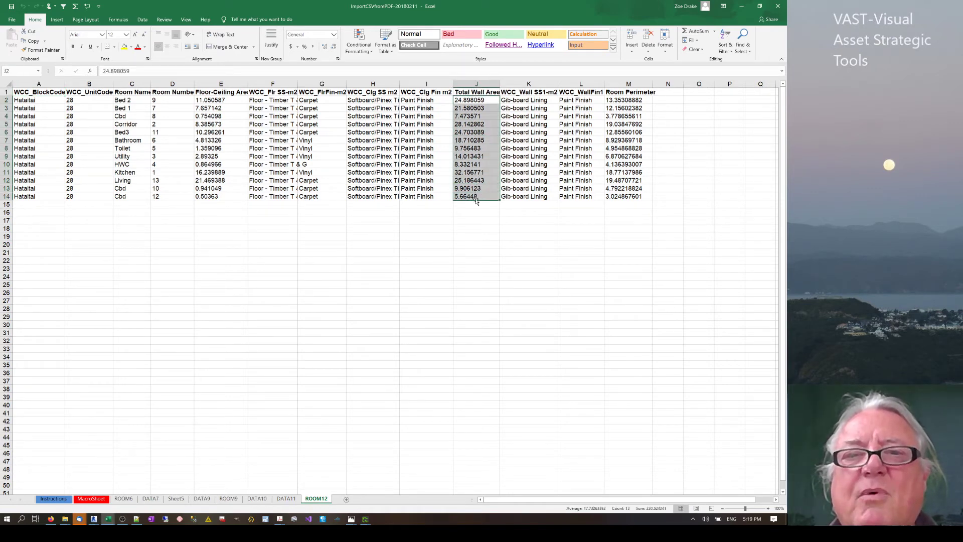
pyautogui.click(472, 230)
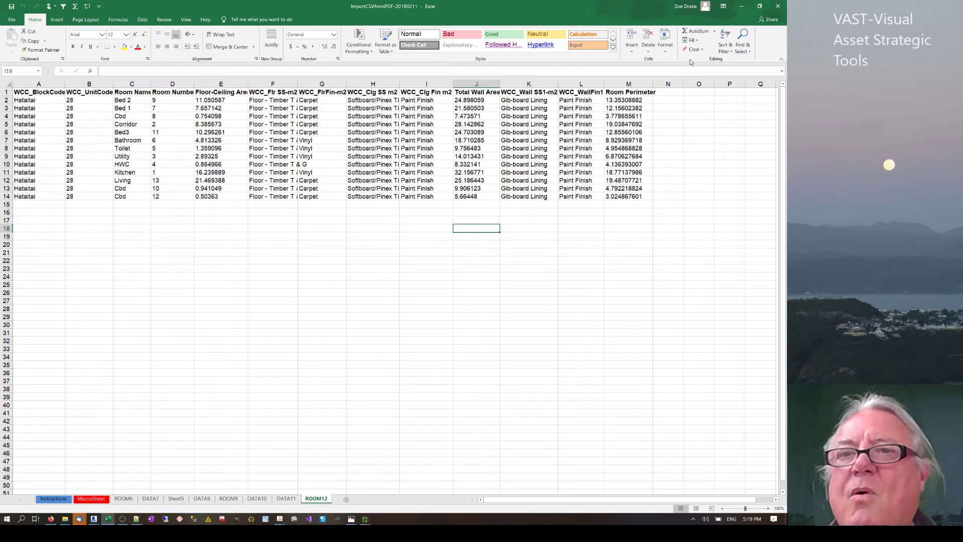
pyautogui.click(694, 33)
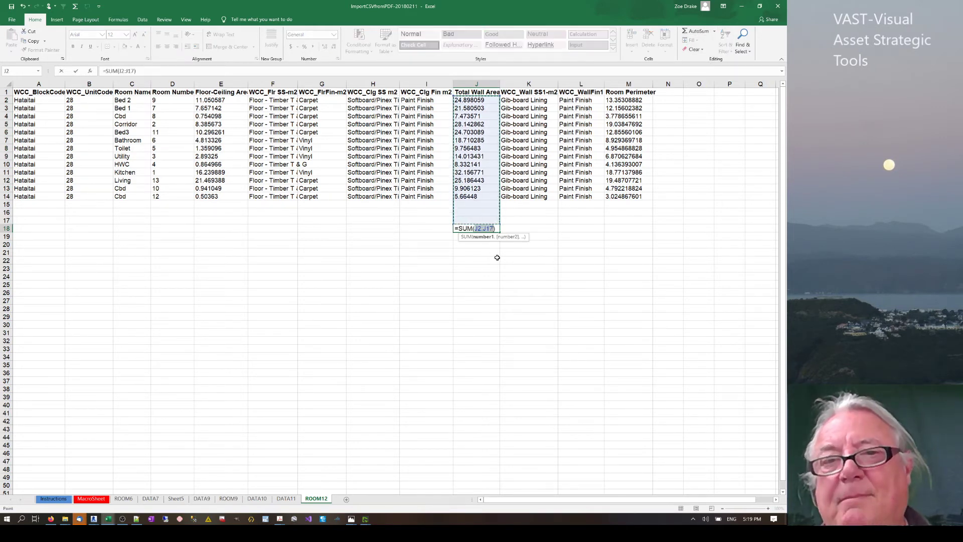
pyautogui.press('Return')
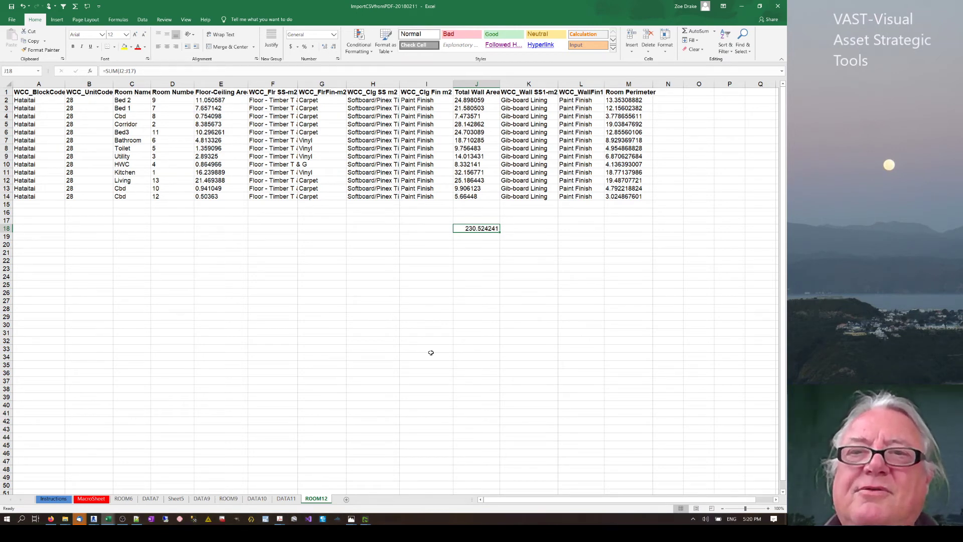
pyautogui.click(624, 228)
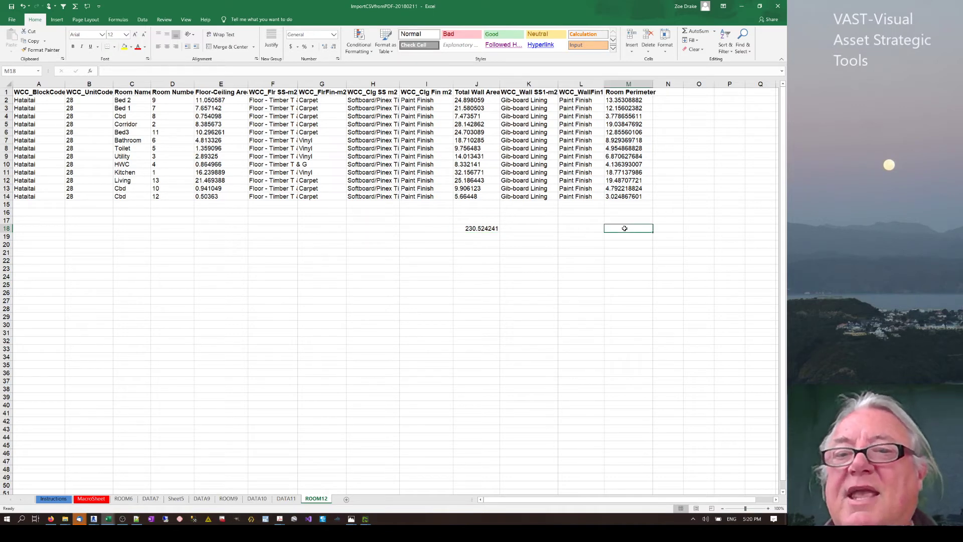
pyautogui.click(700, 31)
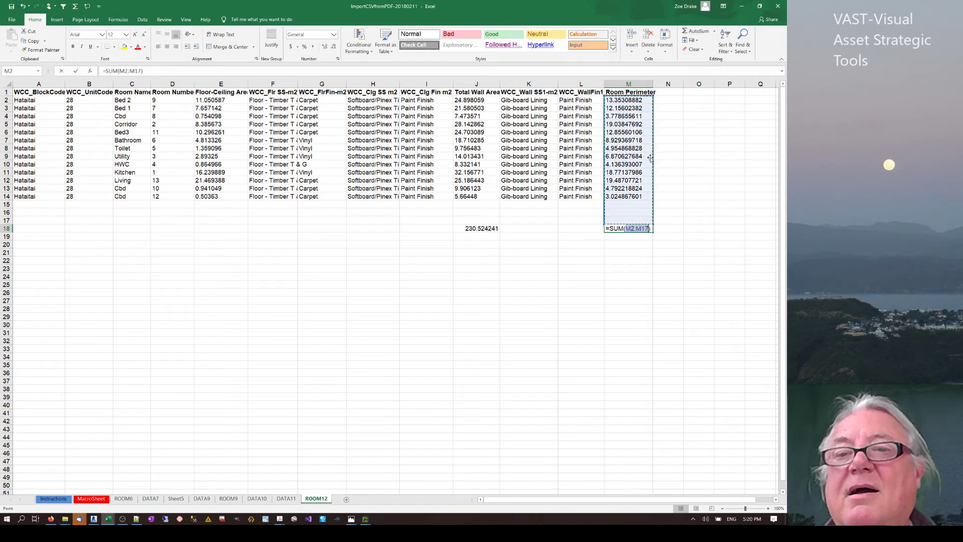
pyautogui.press('Return')
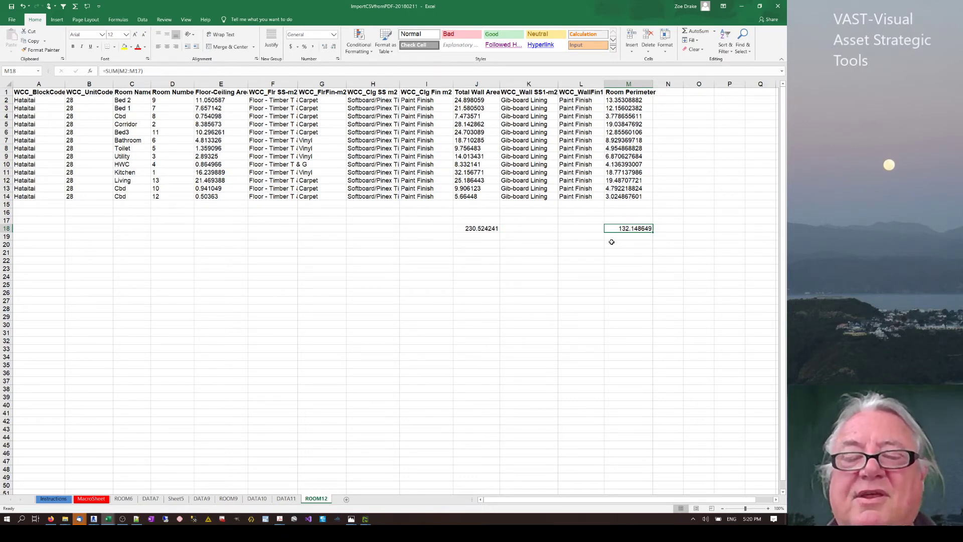
pyautogui.click(211, 229)
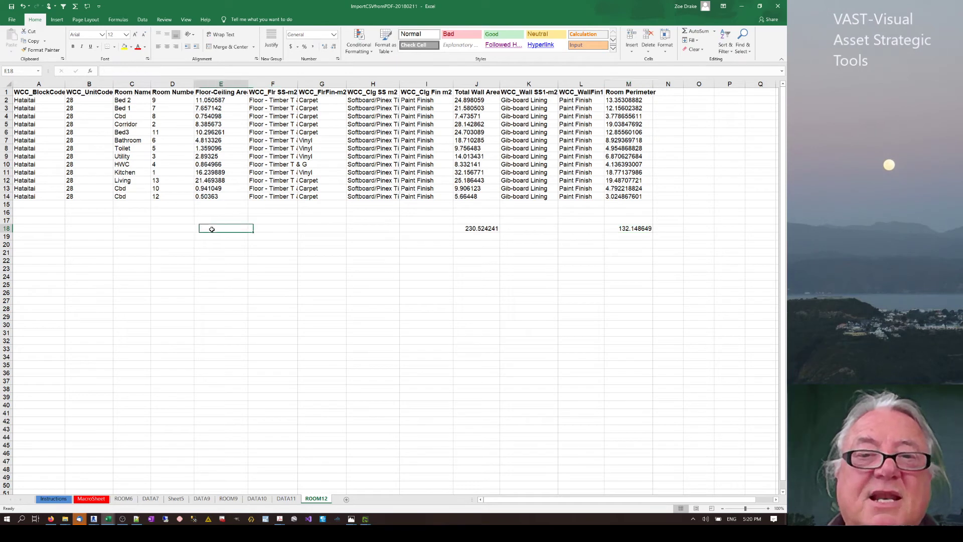
pyautogui.click(696, 32)
pyautogui.press('Return')
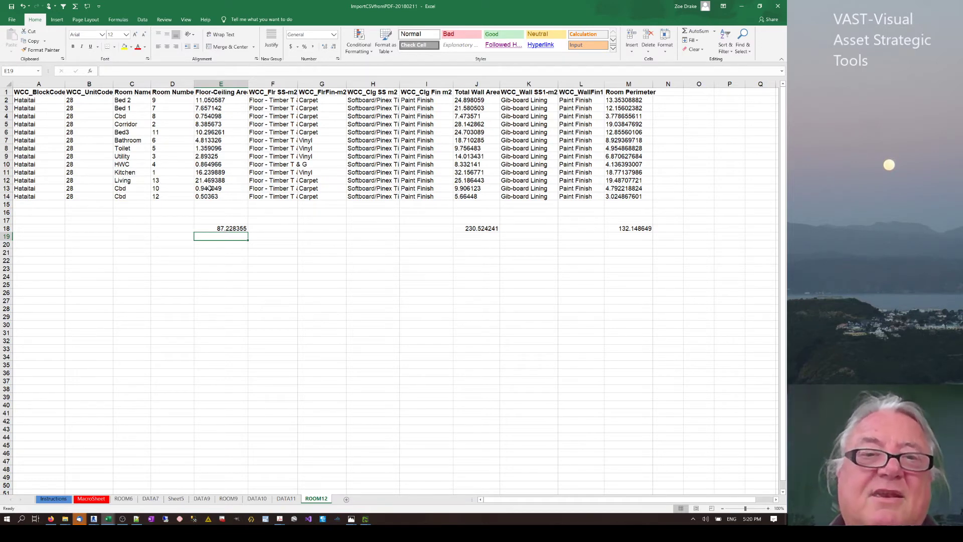
# Clear the floor-ceiling area values of the Cbd rooms in rows 13–14 and row 4.
pyautogui.moveTo(210, 188); pyautogui.dragTo(210, 196)
pyautogui.press('Delete')
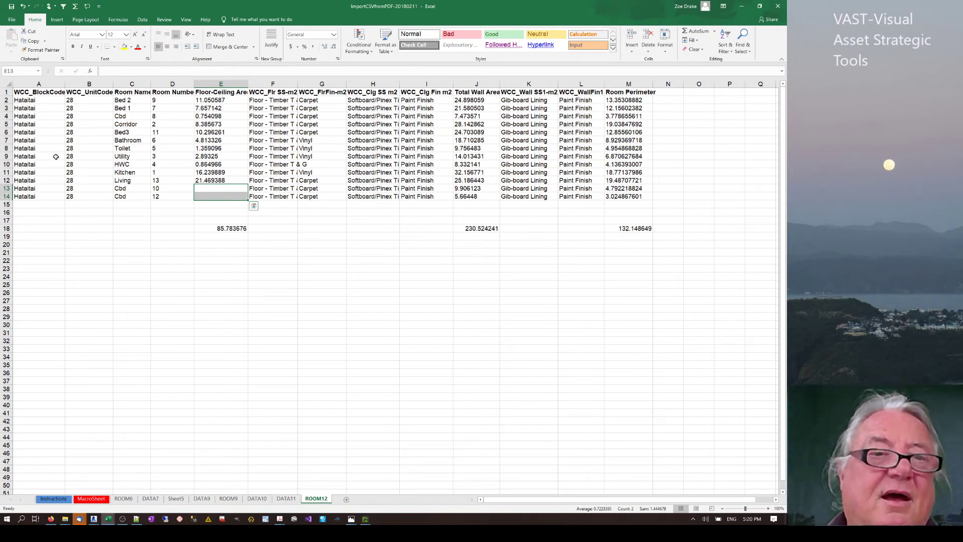
pyautogui.click(221, 164)
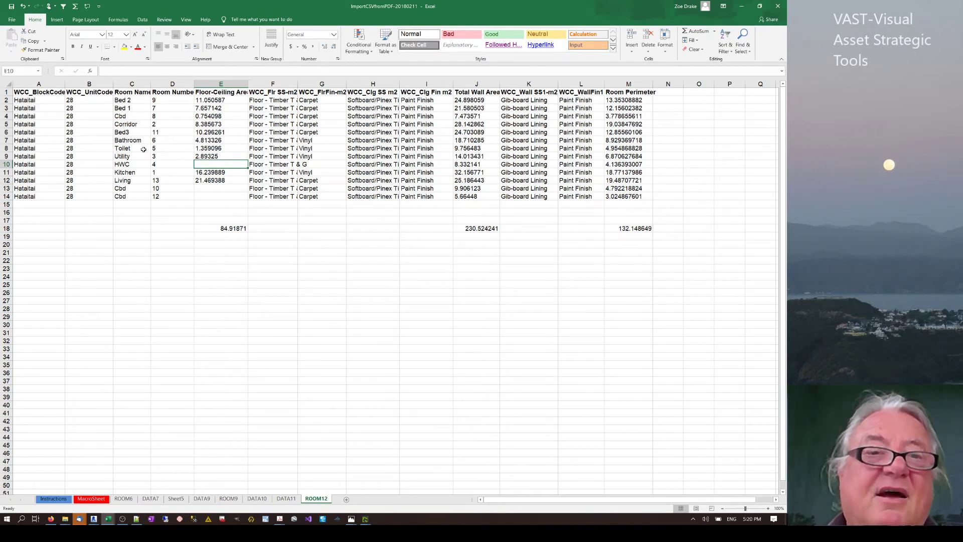
pyautogui.click(213, 117)
pyautogui.press('Delete')
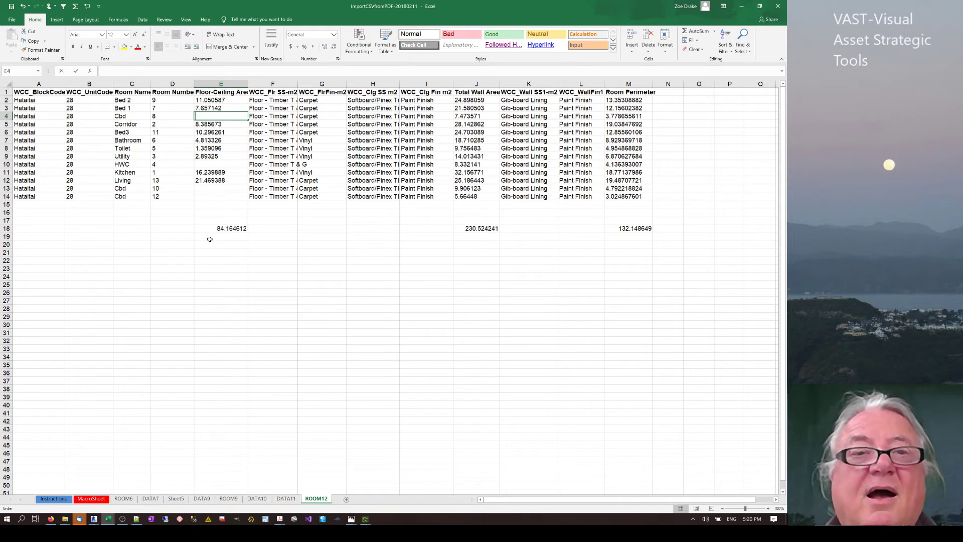
pyautogui.click(218, 244)
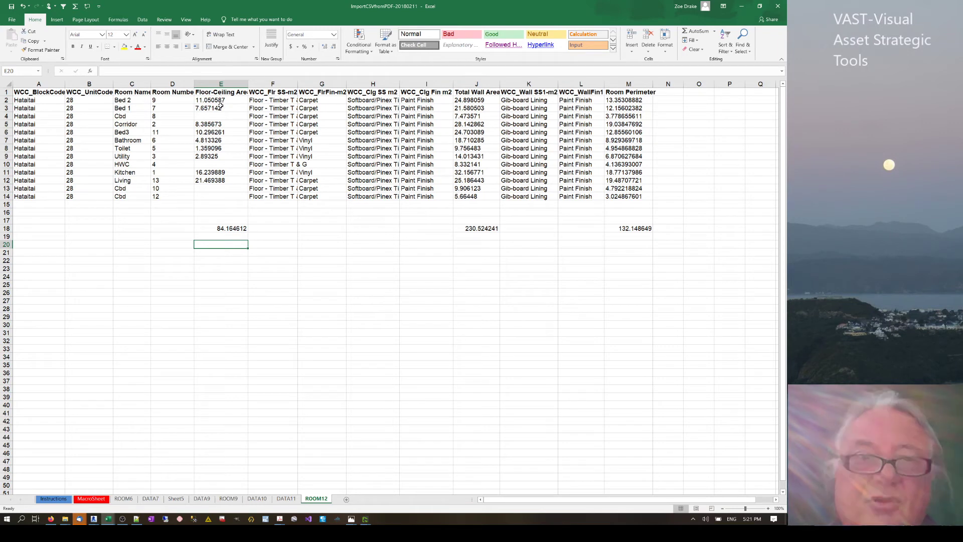
# Review the remaining floor-ceiling values and the recalculated 84.164612 total.
pyautogui.moveTo(221, 106); pyautogui.dragTo(210, 197)
pyautogui.click(214, 199)
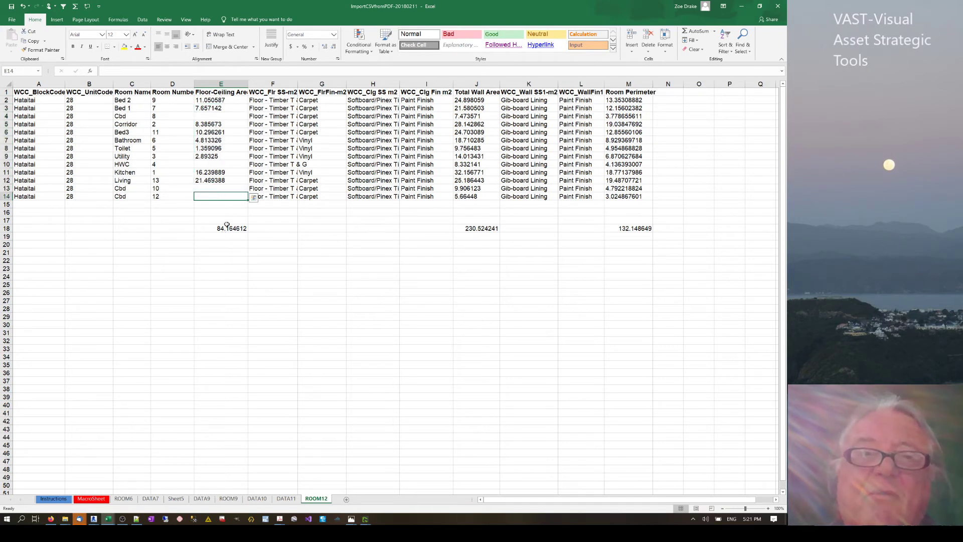
pyautogui.press('Down')
pyautogui.press('Down')
pyautogui.press('Down')
pyautogui.press('Down')
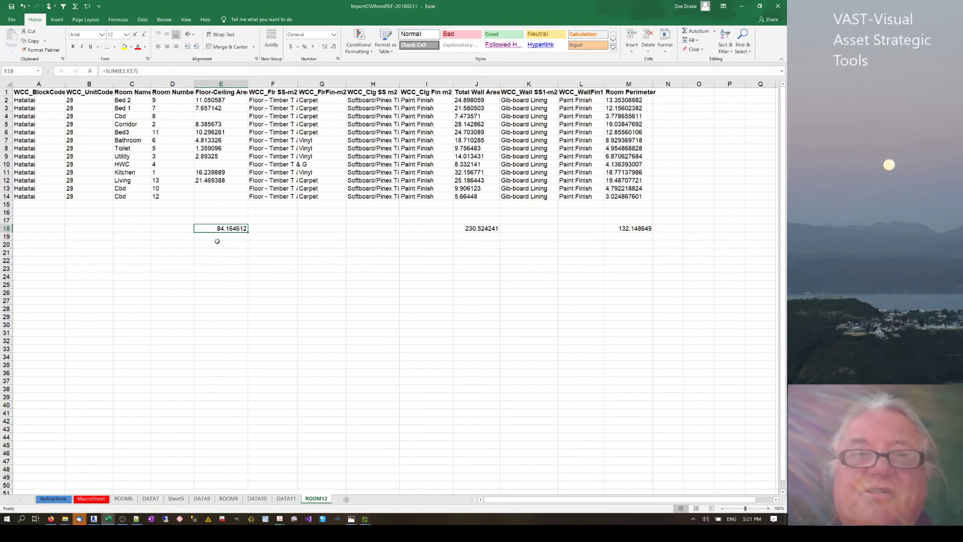
pyautogui.click(325, 110)
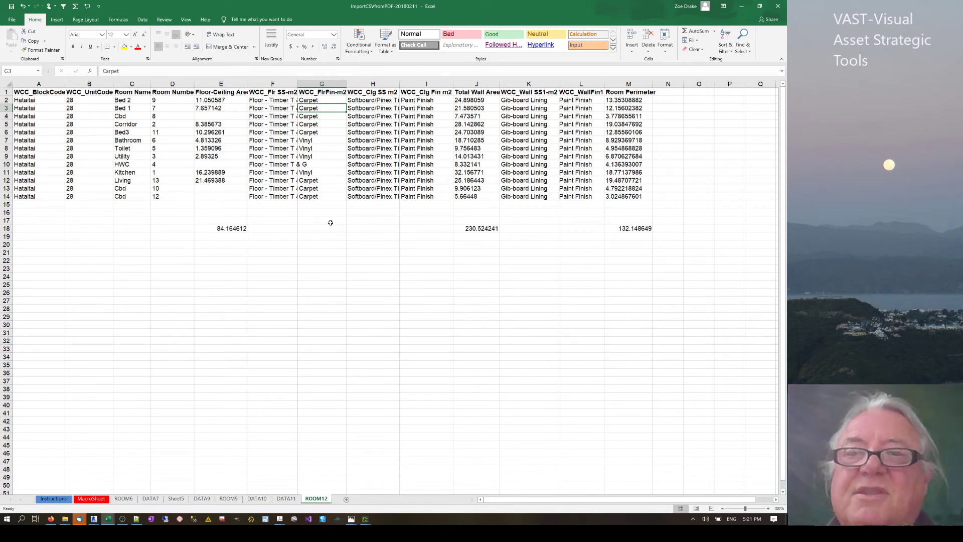
# Delete the row 18–19 totals and add filter dropdowns to the ROOM12 header row.
pyautogui.click(331, 223)
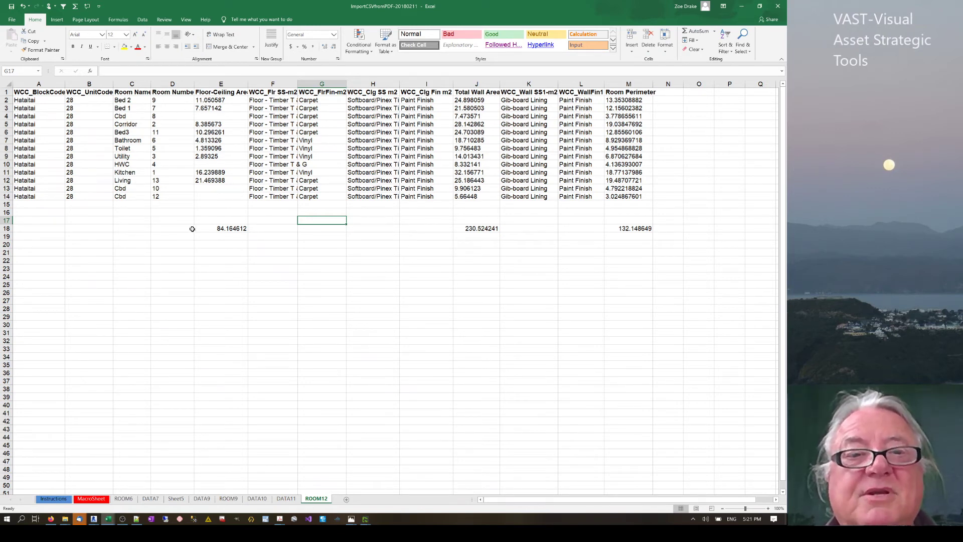
pyautogui.moveTo(192, 229); pyautogui.dragTo(651, 231)
pyautogui.press('Delete')
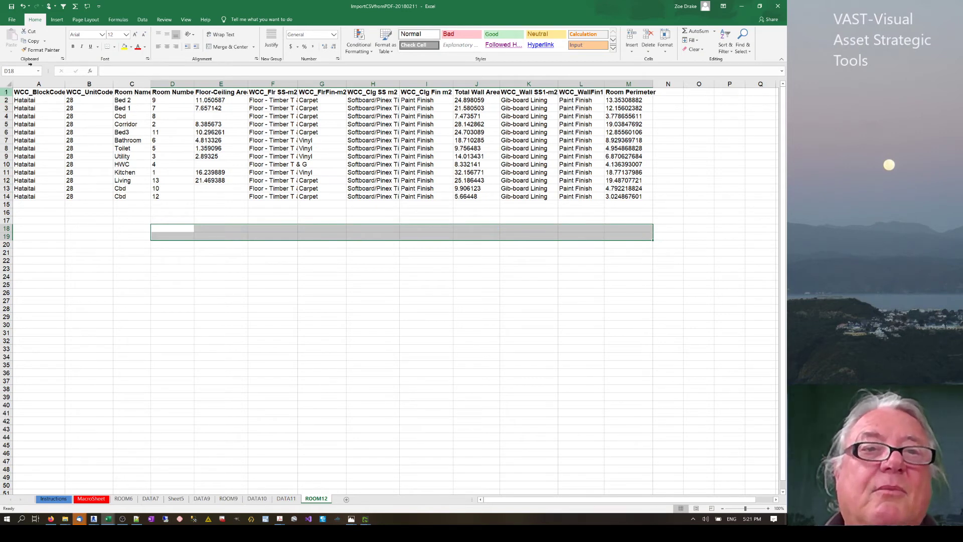
pyautogui.click(6, 92)
pyautogui.click(63, 6)
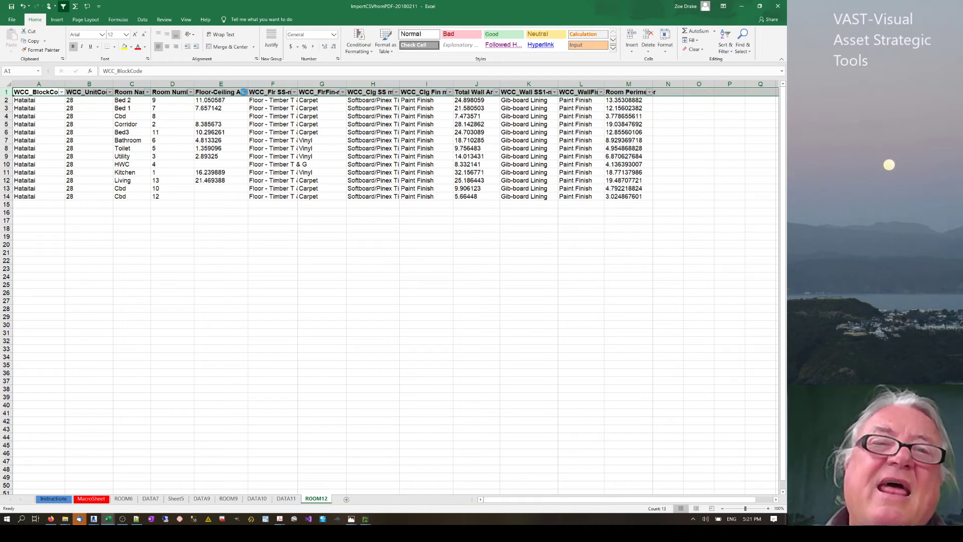
pyautogui.click(243, 92)
pyautogui.press('Escape')
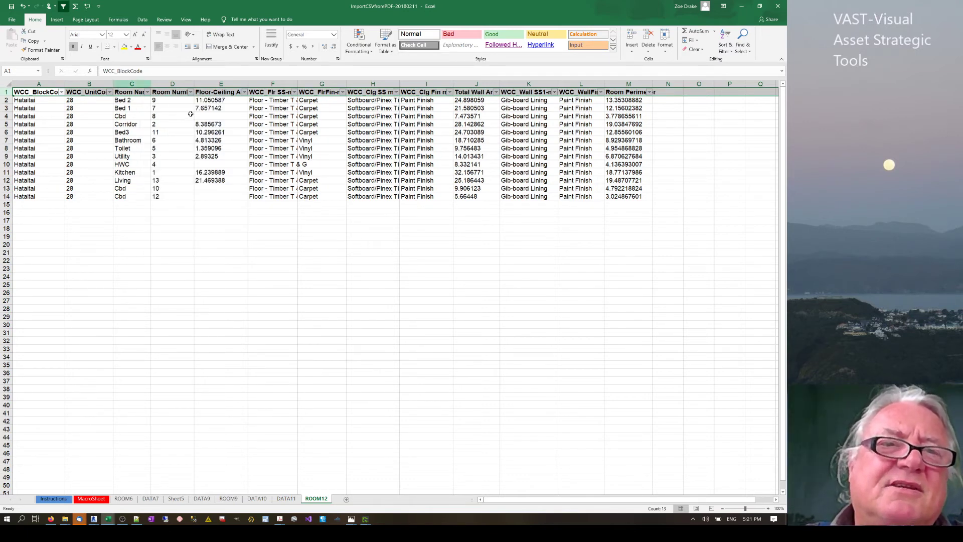
pyautogui.click(191, 92)
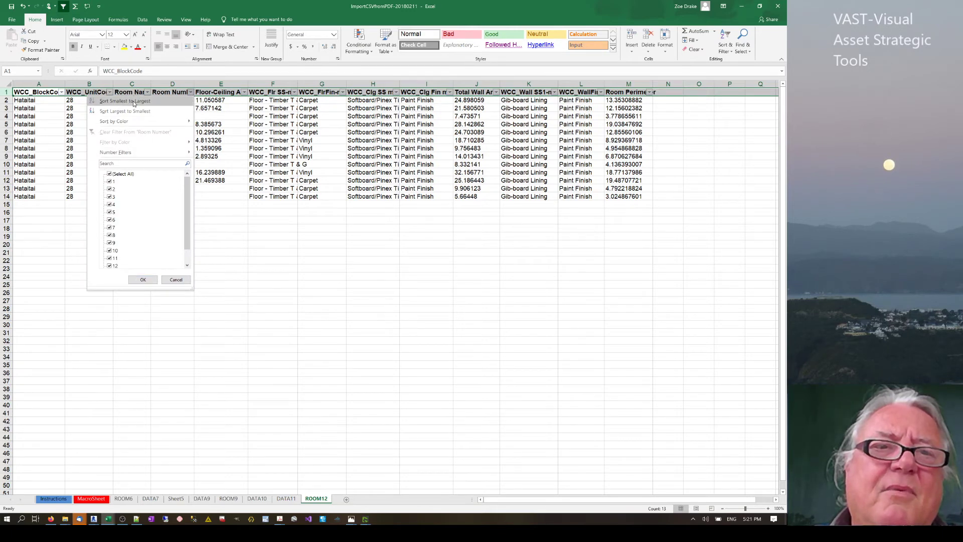
pyautogui.click(133, 103)
pyautogui.click(234, 309)
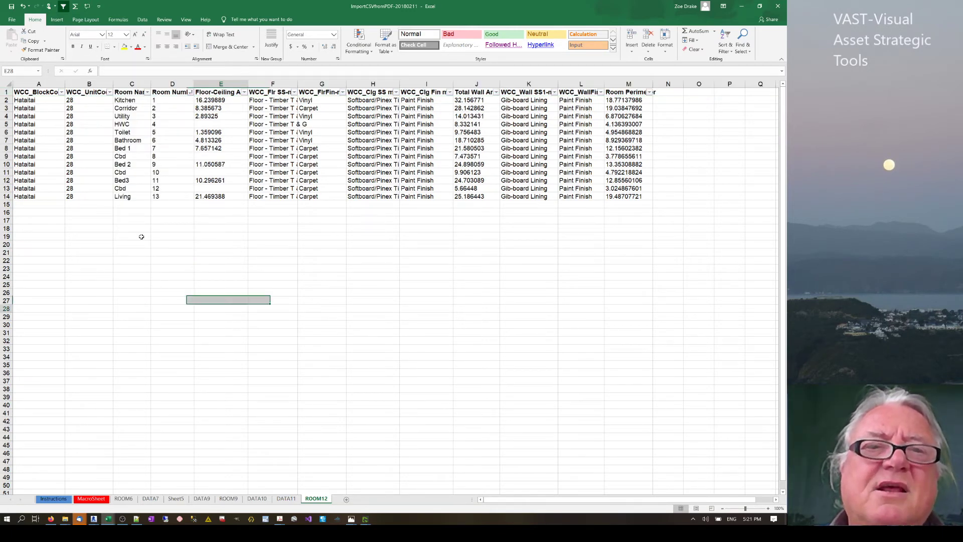
pyautogui.click(179, 102)
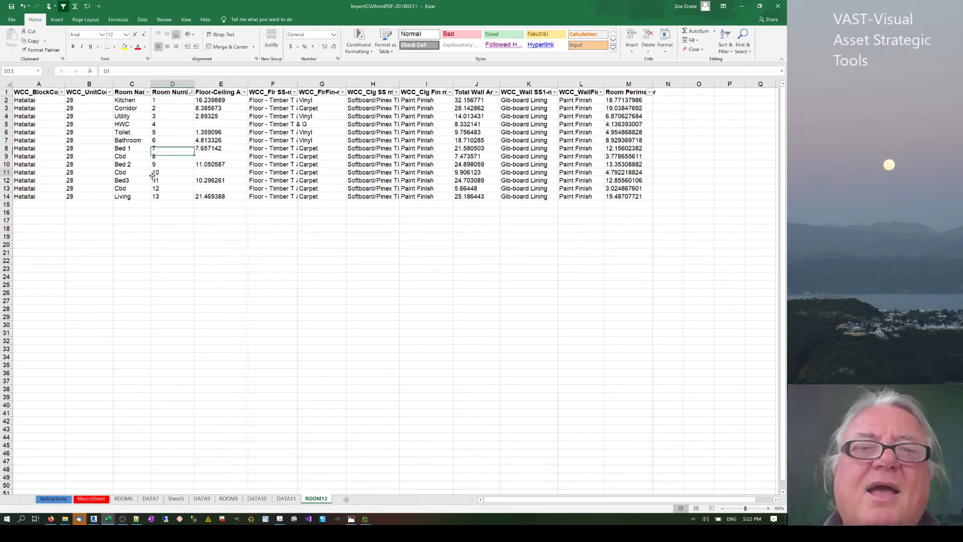
pyautogui.click(158, 173)
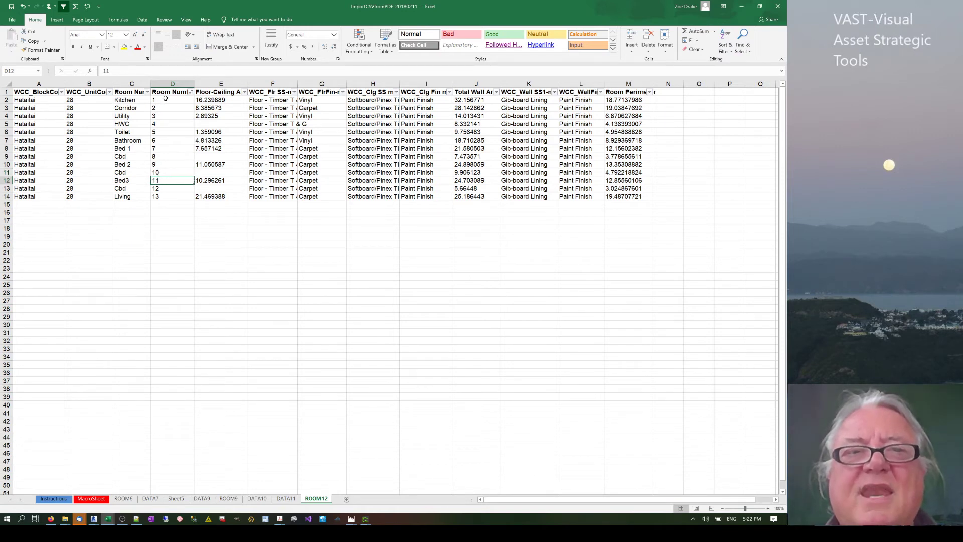
pyautogui.click(159, 100)
pyautogui.click(159, 164)
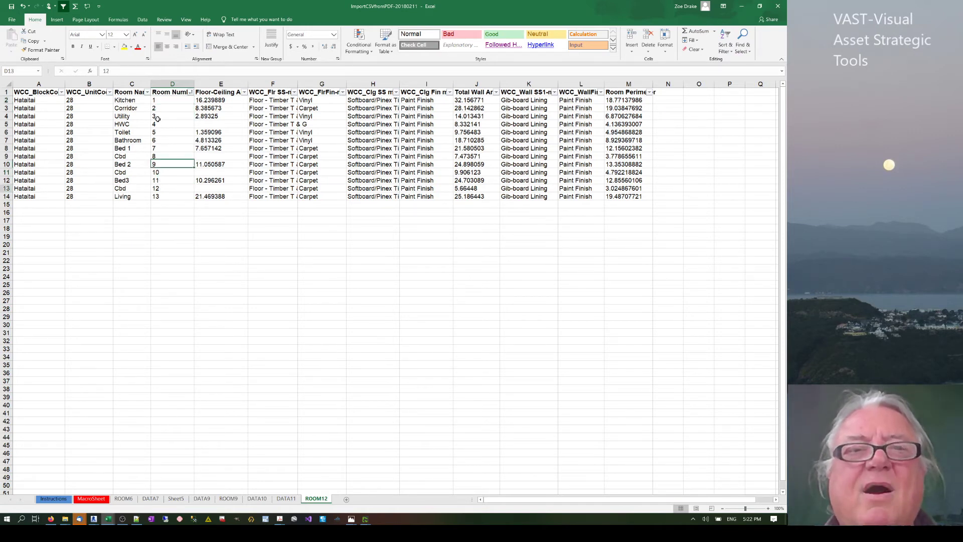
pyautogui.click(159, 188)
pyautogui.click(158, 109)
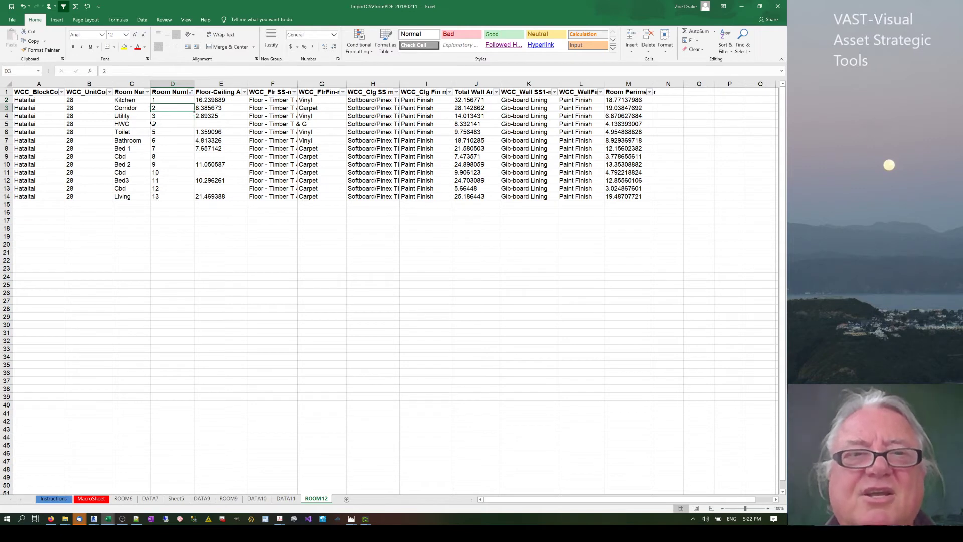
pyautogui.click(158, 197)
pyautogui.click(158, 117)
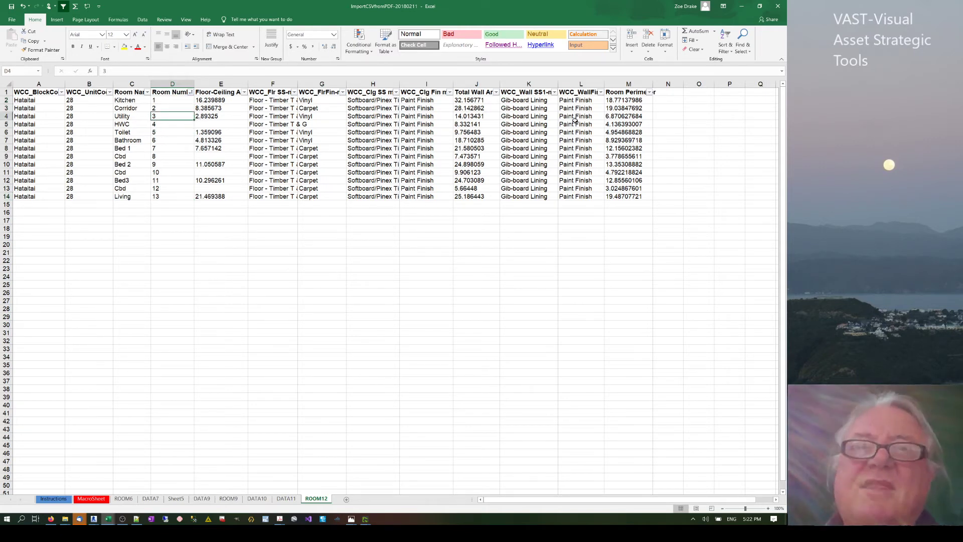
pyautogui.click(674, 100)
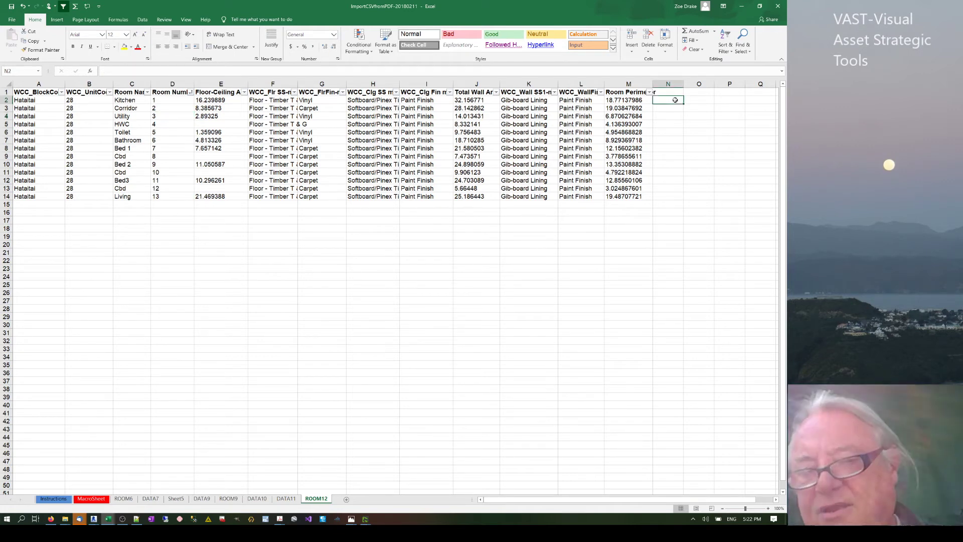
# Enter '0 in N2 and the formula =N2&D2 in O2, filled down to O14.
pyautogui.write("'0")
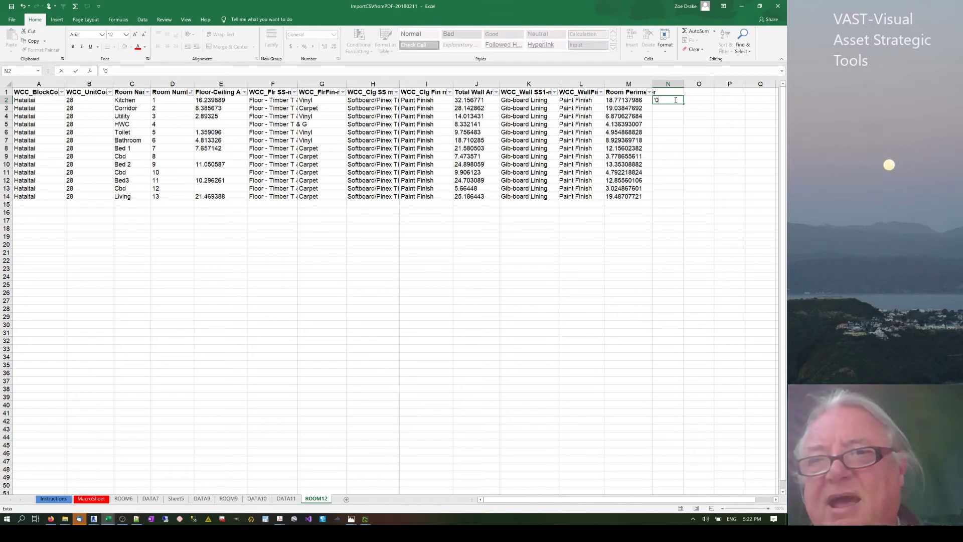
pyautogui.press('Return')
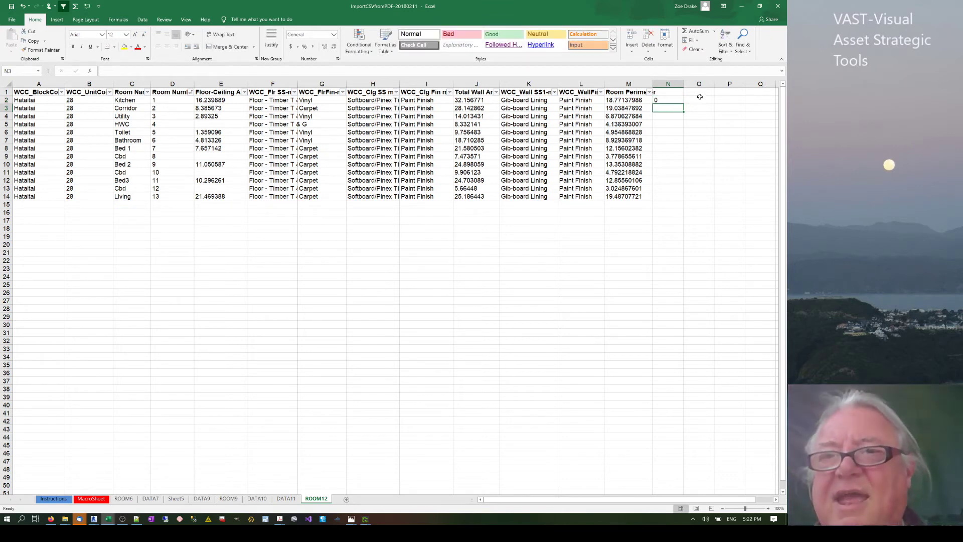
pyautogui.click(700, 99)
pyautogui.write('=')
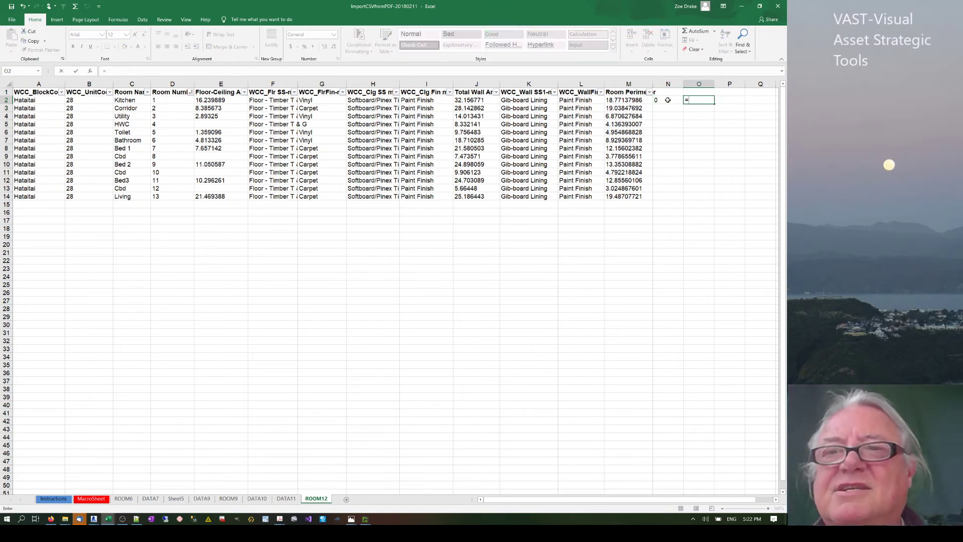
pyautogui.click(668, 100)
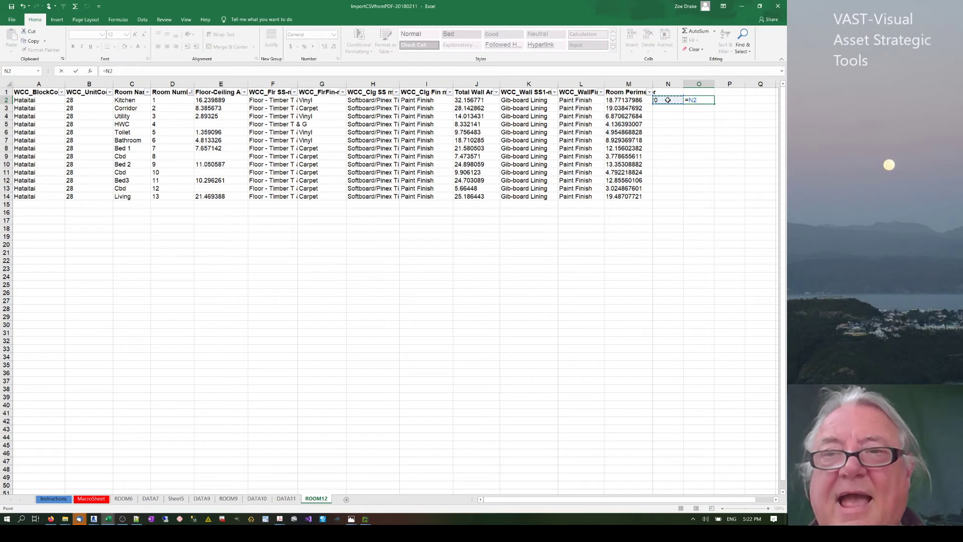
pyautogui.write('&')
pyautogui.click(167, 100)
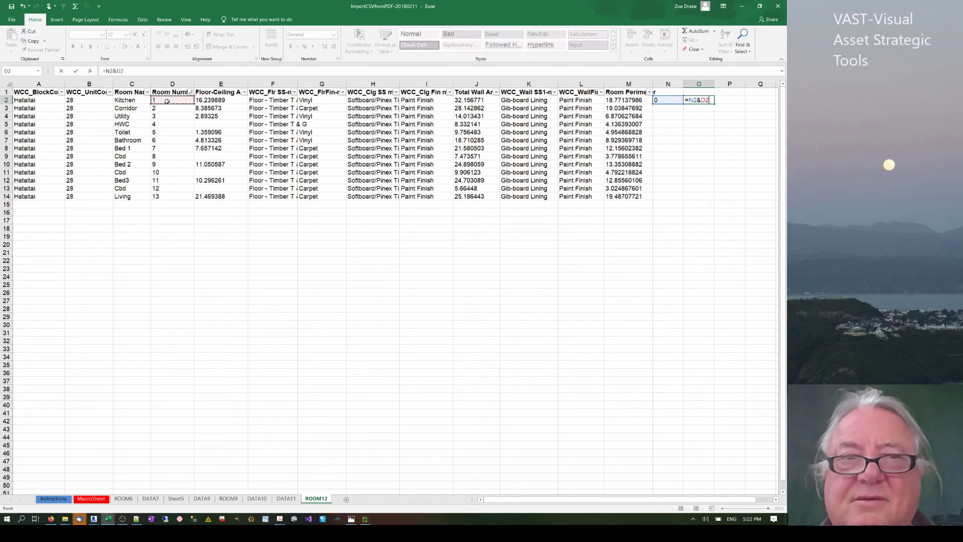
pyautogui.press('Return')
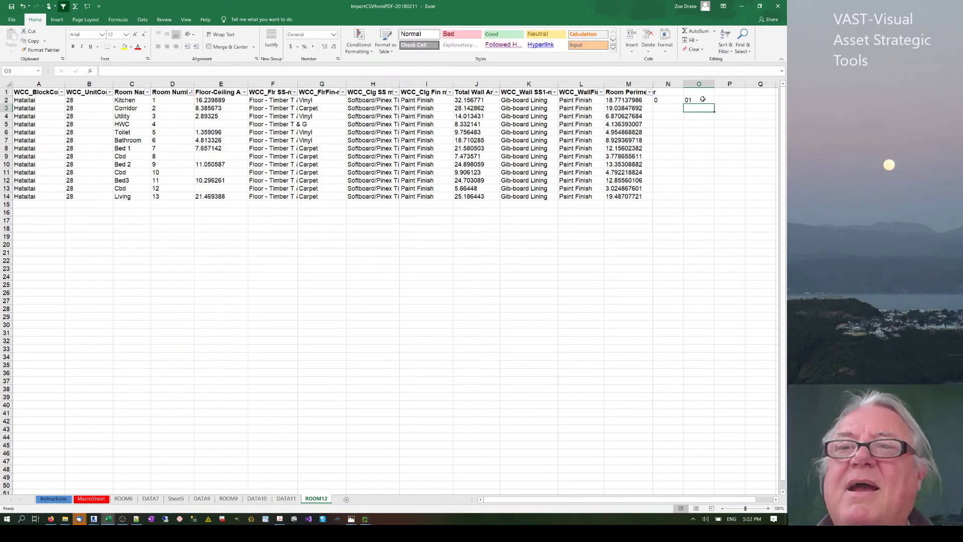
pyautogui.click(710, 102)
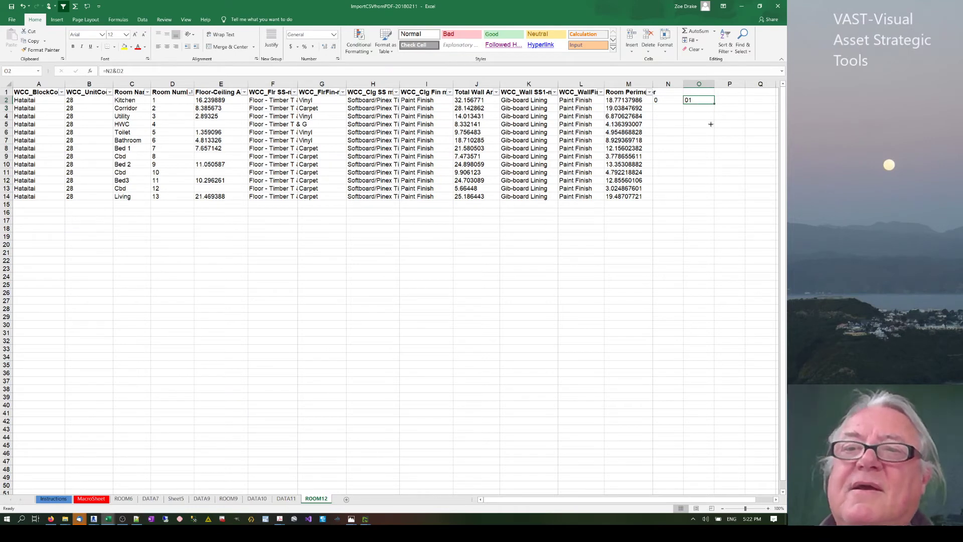
pyautogui.moveTo(710, 124); pyautogui.dragTo(710, 198)
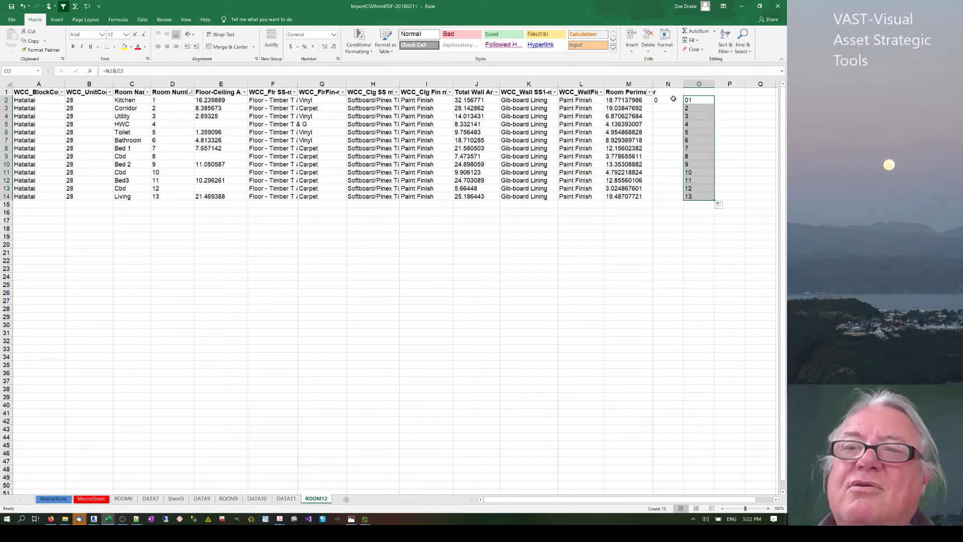
# Copy the 0 from N2 into N3:N10 so rooms 1–9 join as 01–09.
pyautogui.click(677, 101)
pyautogui.moveTo(683, 104); pyautogui.dragTo(683, 168)
pyautogui.click(661, 226)
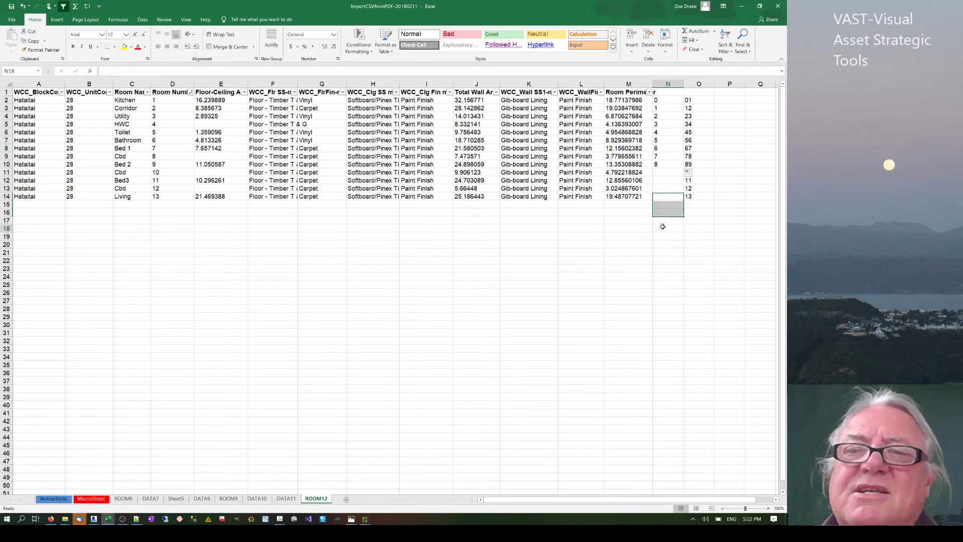
pyautogui.click(670, 100)
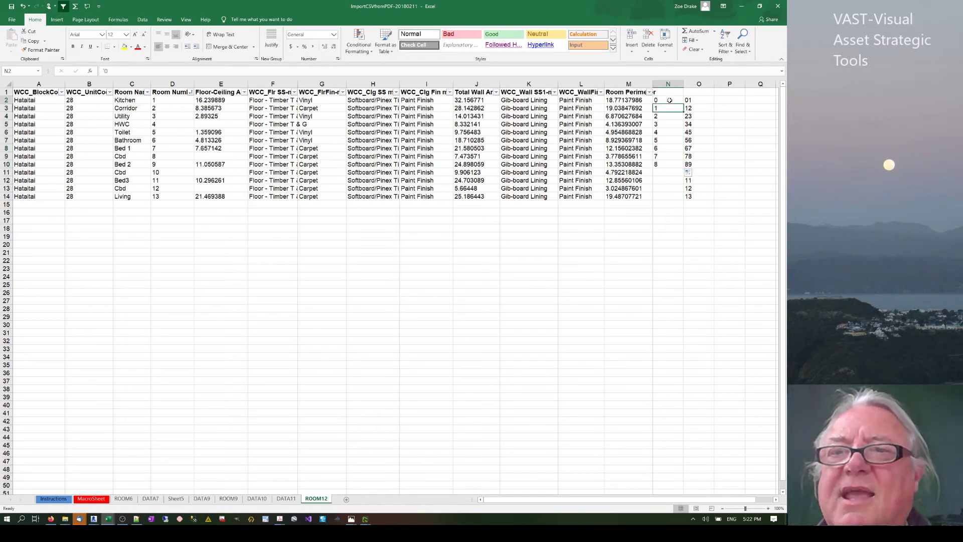
pyautogui.hotkey('ctrl', 'c')
pyautogui.moveTo(668, 108); pyautogui.dragTo(663, 165)
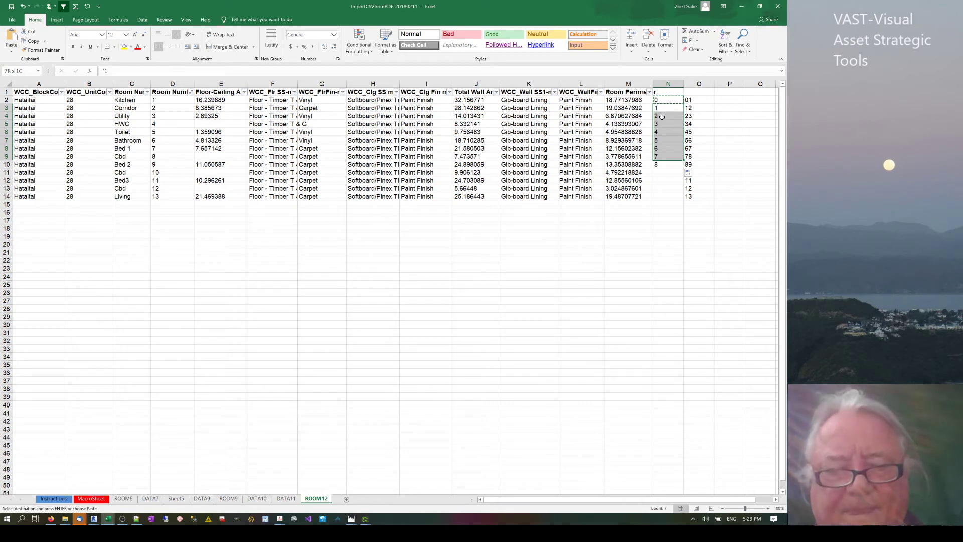
pyautogui.moveTo(662, 116); pyautogui.dragTo(667, 164)
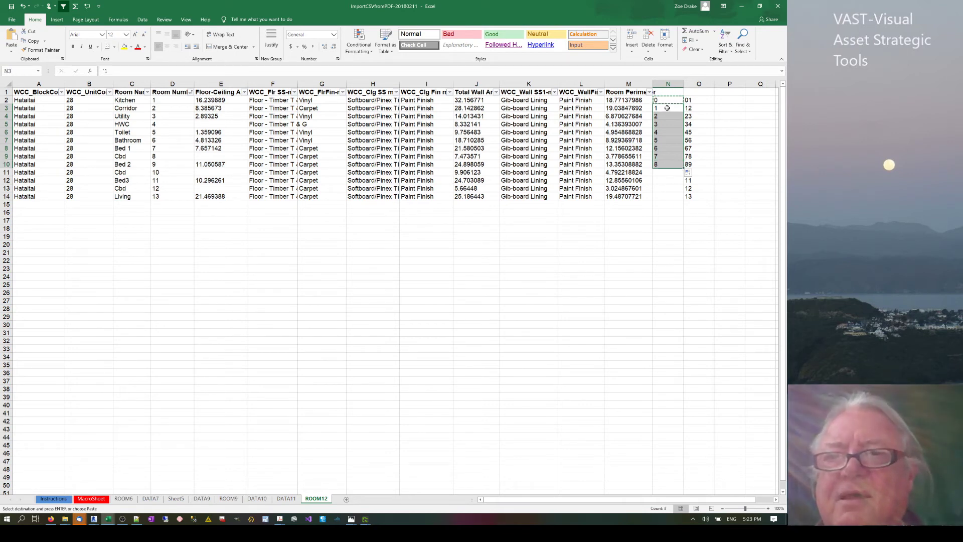
pyautogui.hotkey('ctrl', 'v')
pyautogui.click(728, 236)
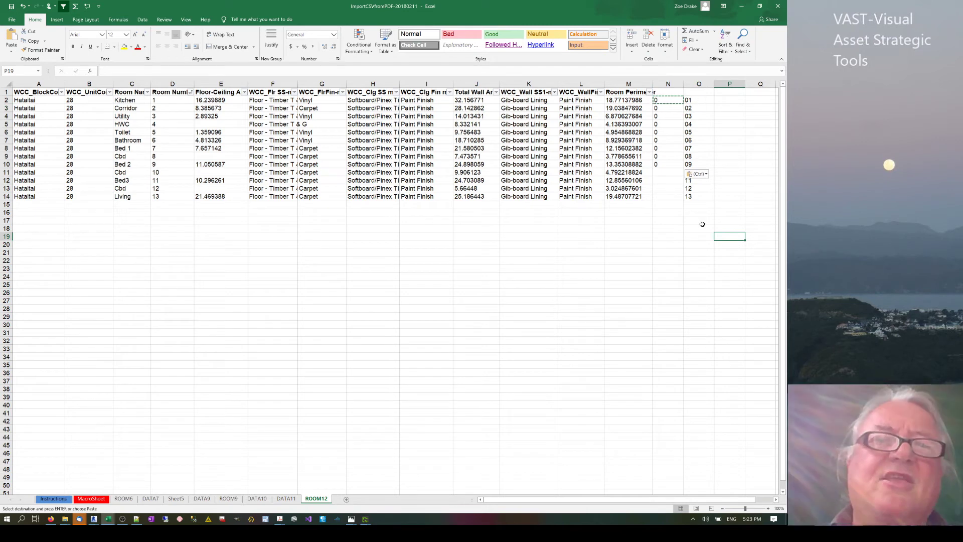
pyautogui.click(667, 212)
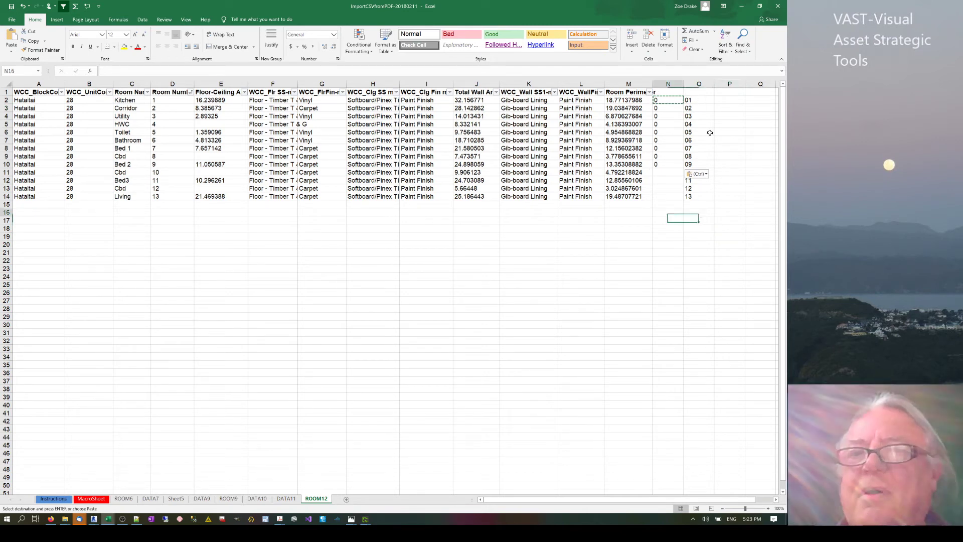
pyautogui.moveTo(687, 100); pyautogui.dragTo(690, 199)
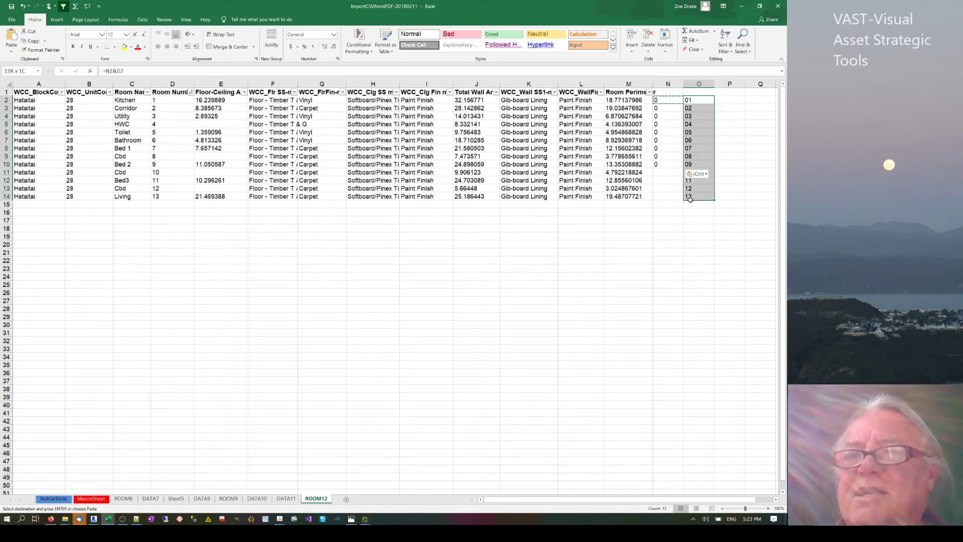
# Paste O2:O14 as values into D2 so room numbers read 01–13.
pyautogui.rightClick(698, 100)
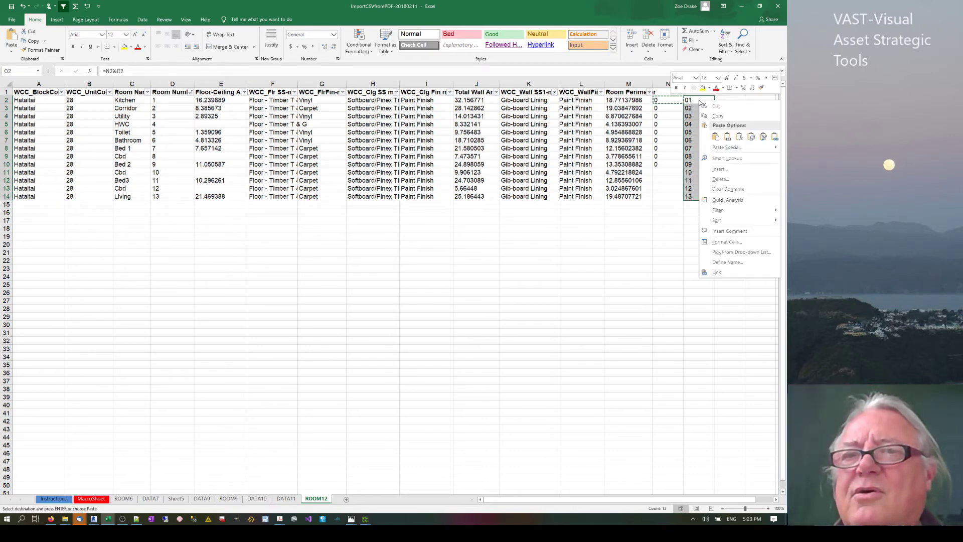
pyautogui.click(727, 137)
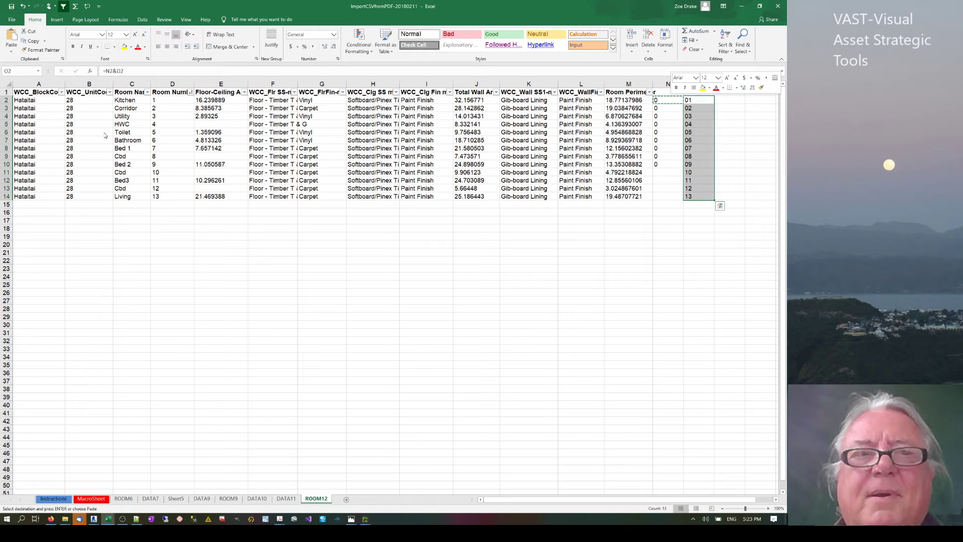
pyautogui.click(164, 100)
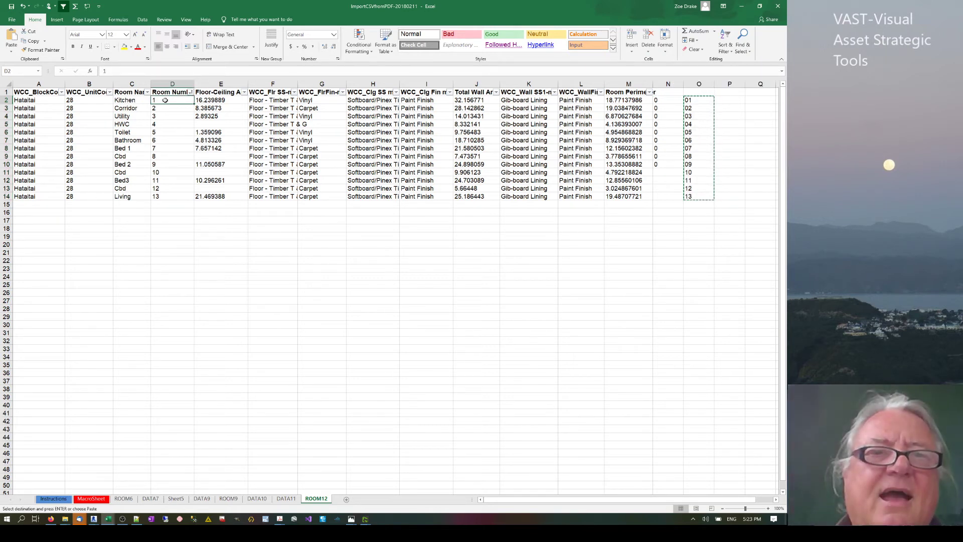
pyautogui.rightClick(165, 101)
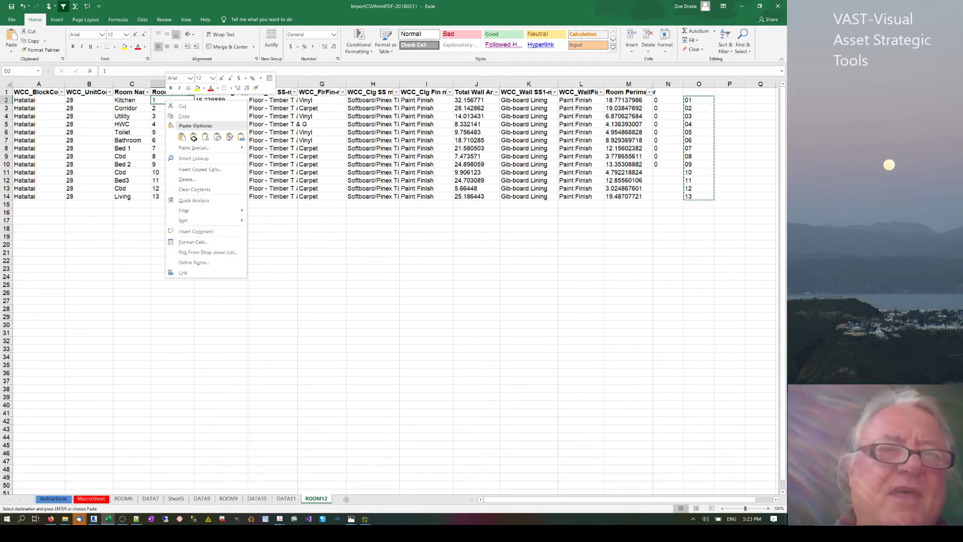
pyautogui.click(194, 137)
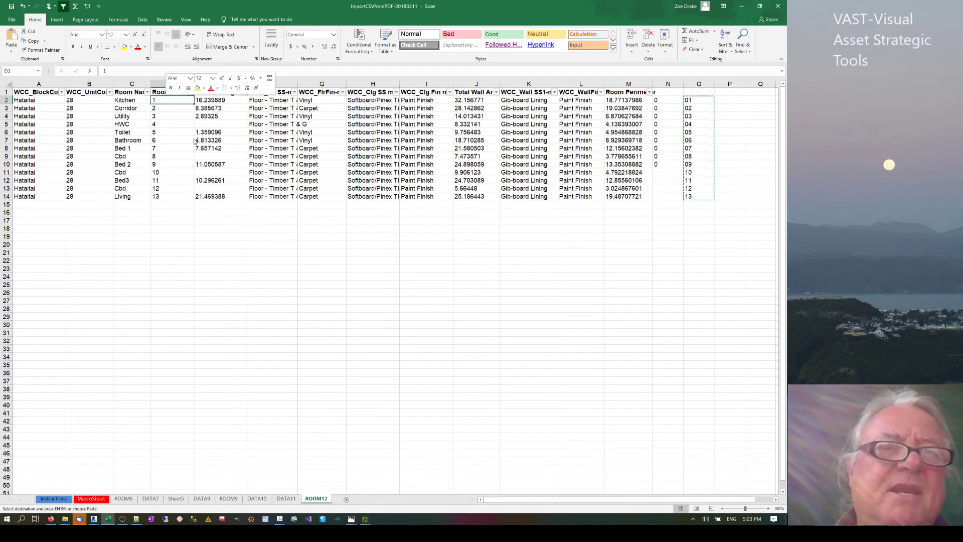
pyautogui.click(165, 242)
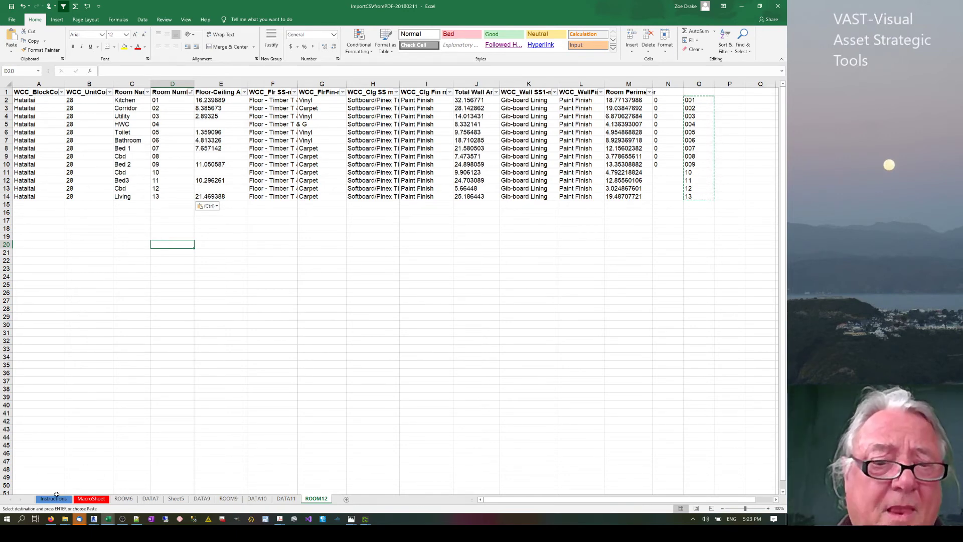
pyautogui.moveTo(110, 520)
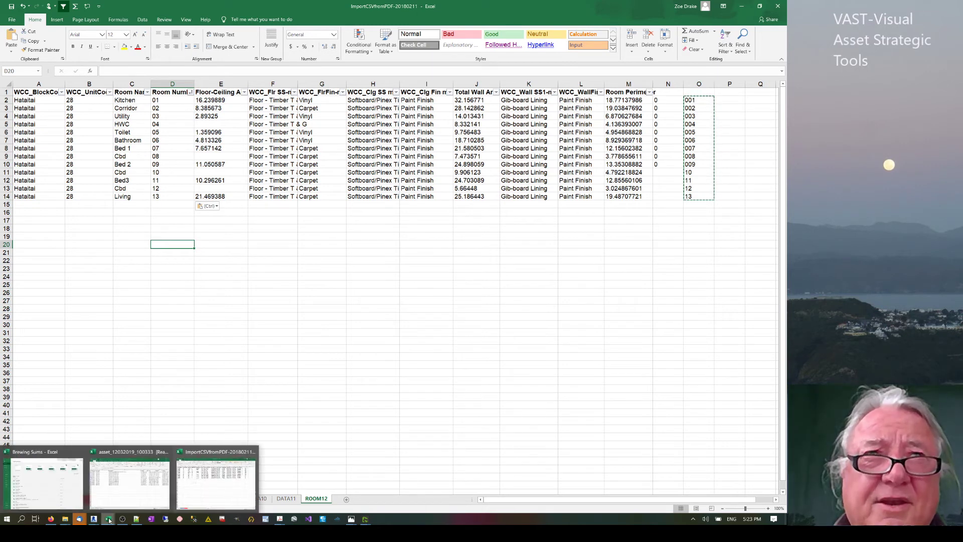
pyautogui.click(160, 380)
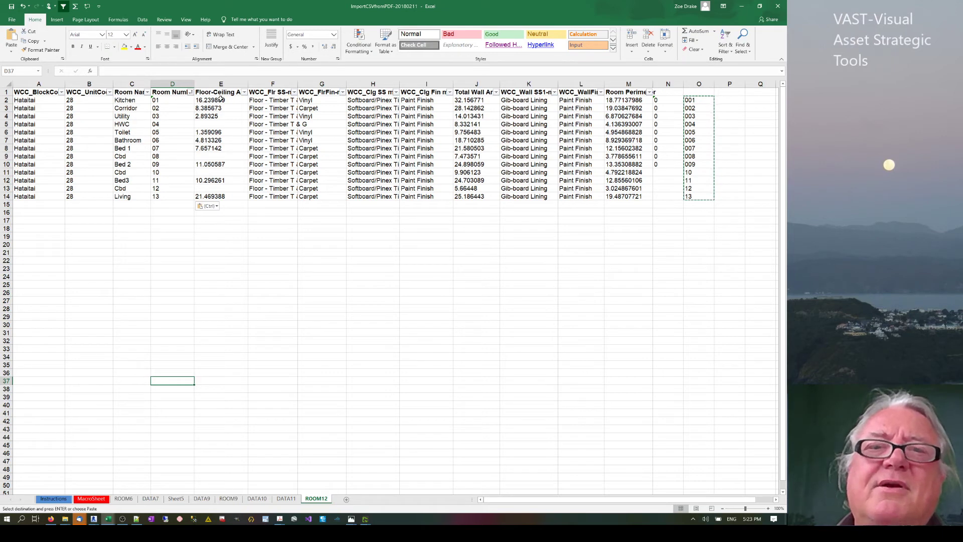
pyautogui.click(313, 140)
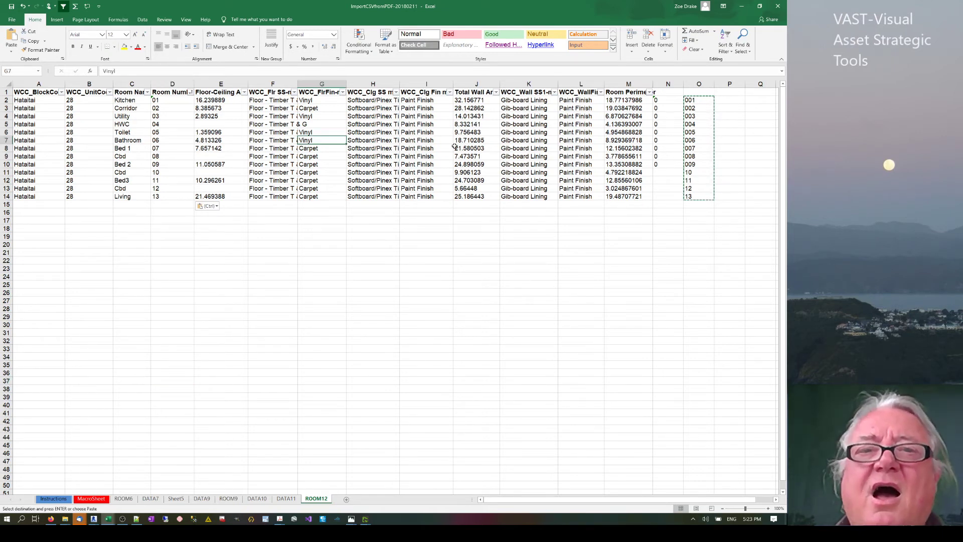
pyautogui.click(320, 149)
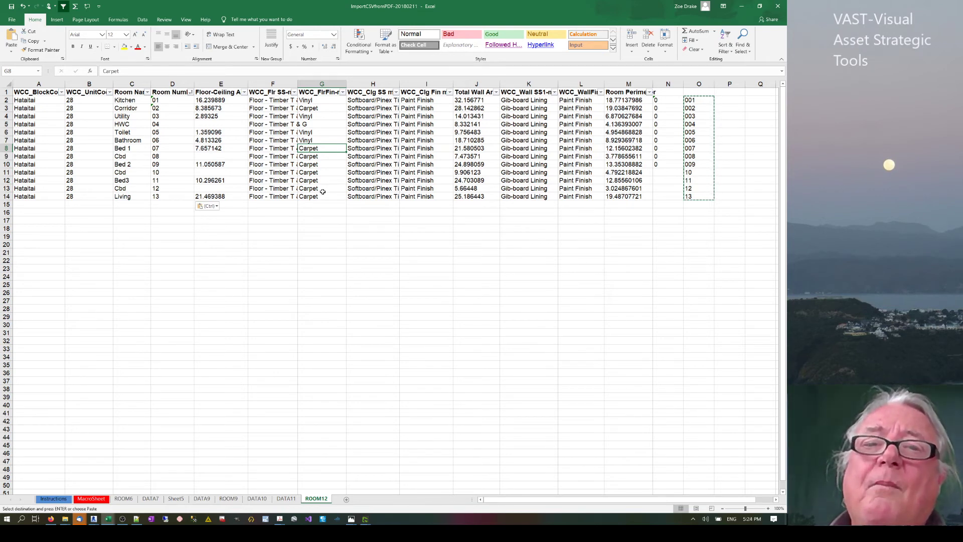
pyautogui.click(366, 212)
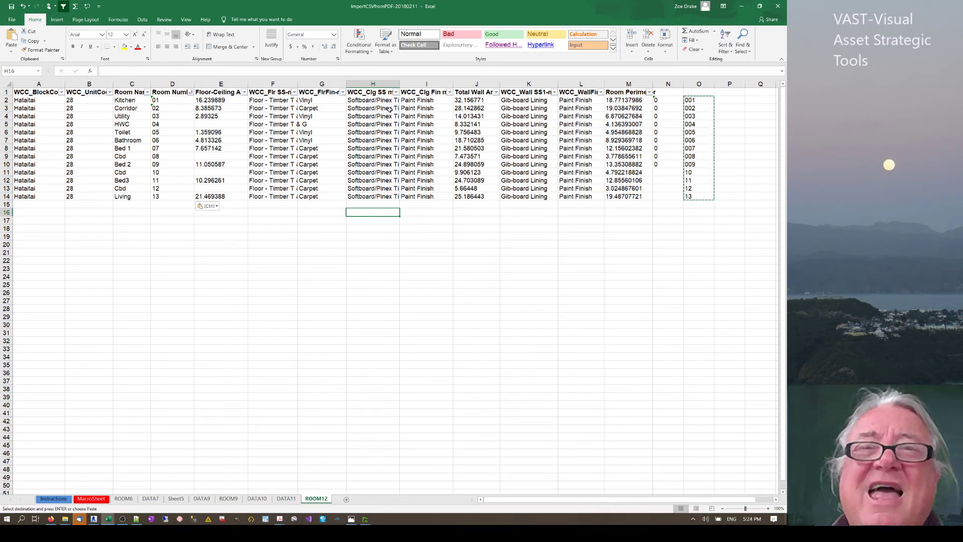
pyautogui.click(423, 107)
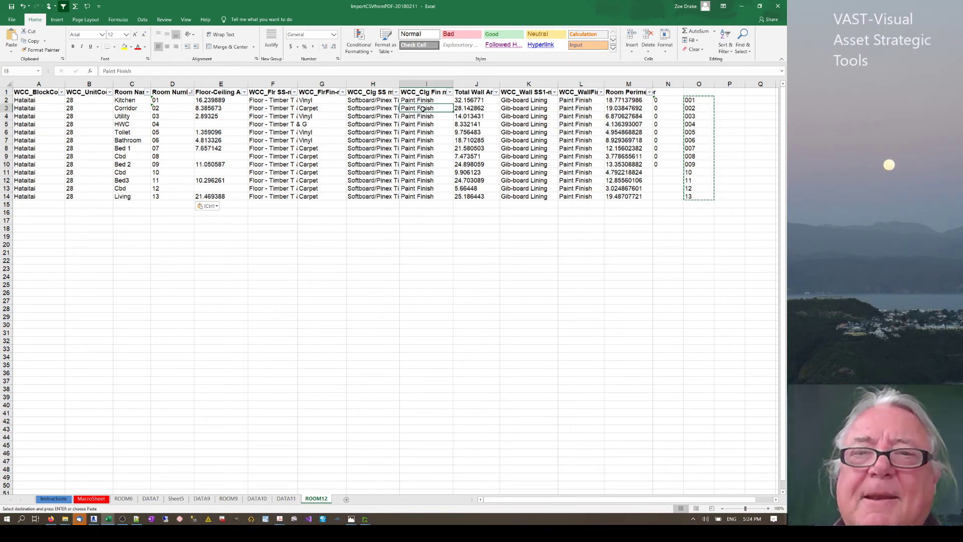
pyautogui.click(464, 107)
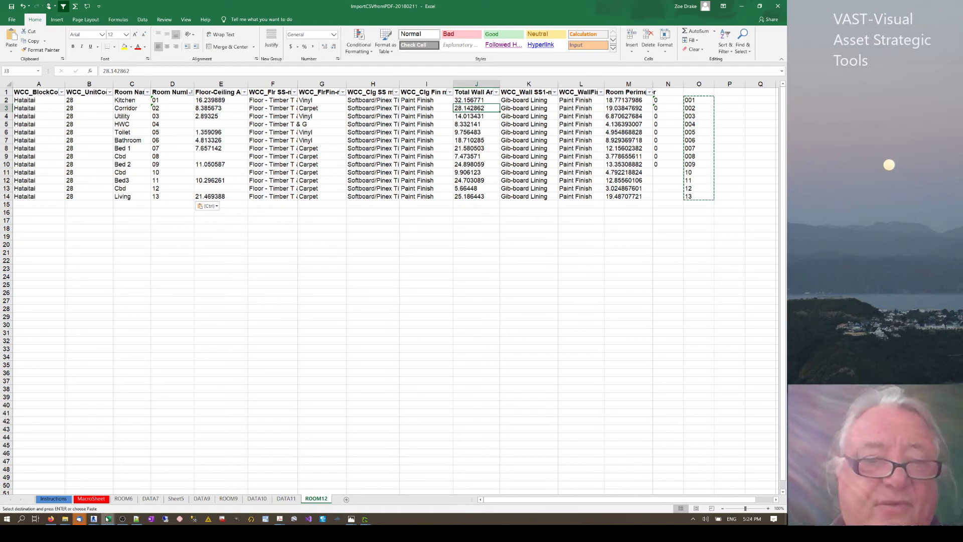
pyautogui.moveTo(119, 516)
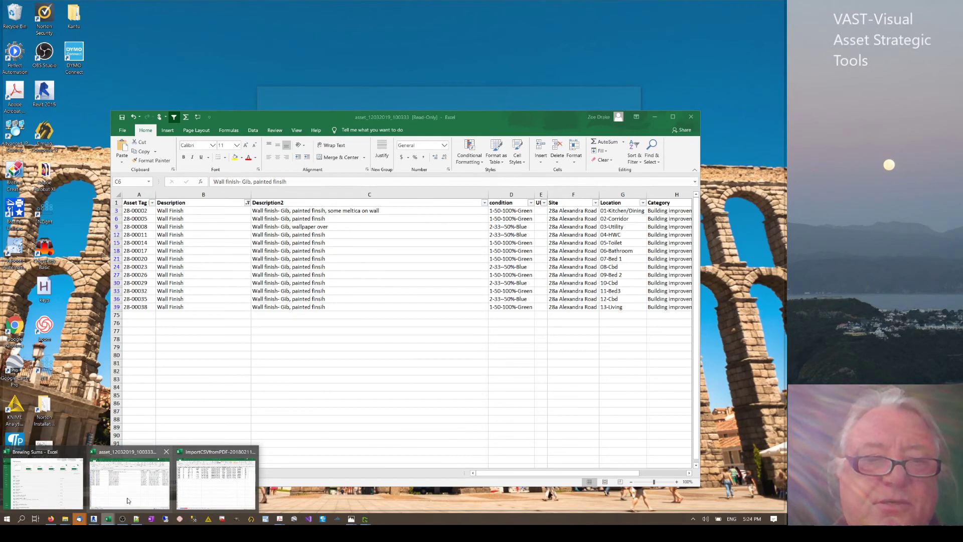
# Bring the asset export workbook forward and select all values in the Description filter.
pyautogui.click(128, 500)
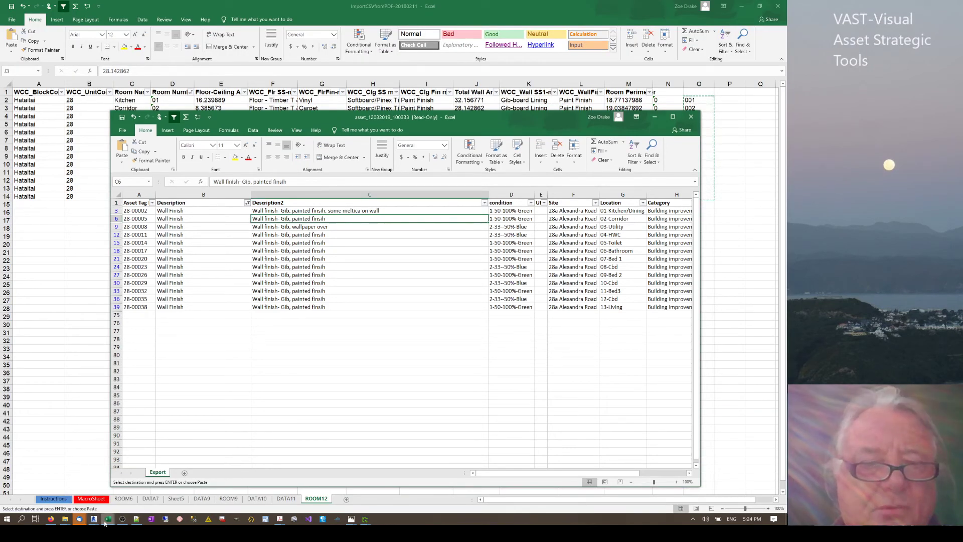
pyautogui.moveTo(107, 520)
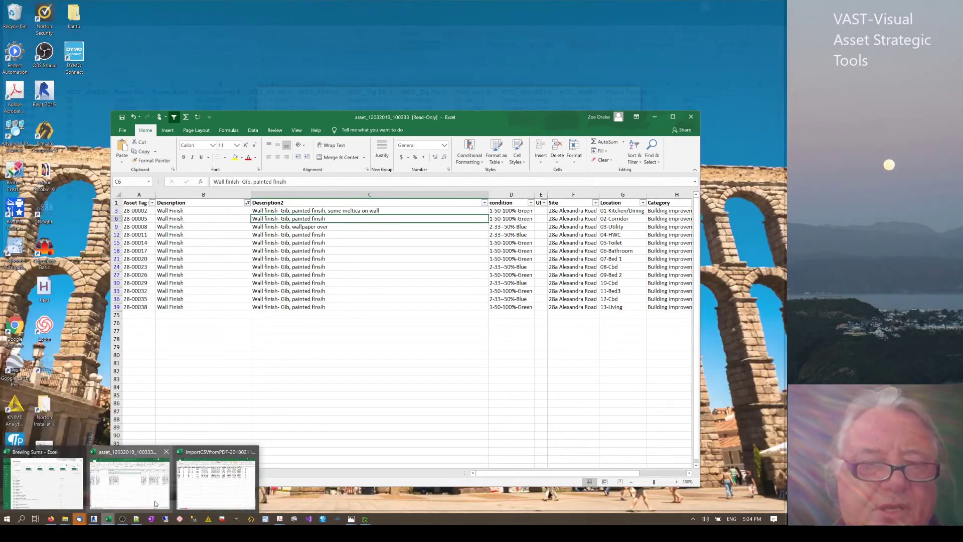
pyautogui.click(159, 503)
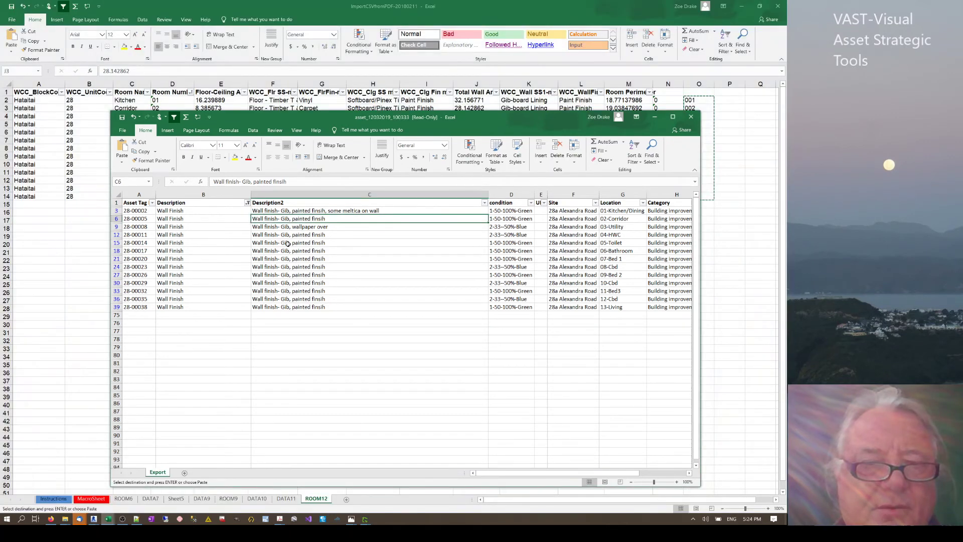
pyautogui.click(247, 202)
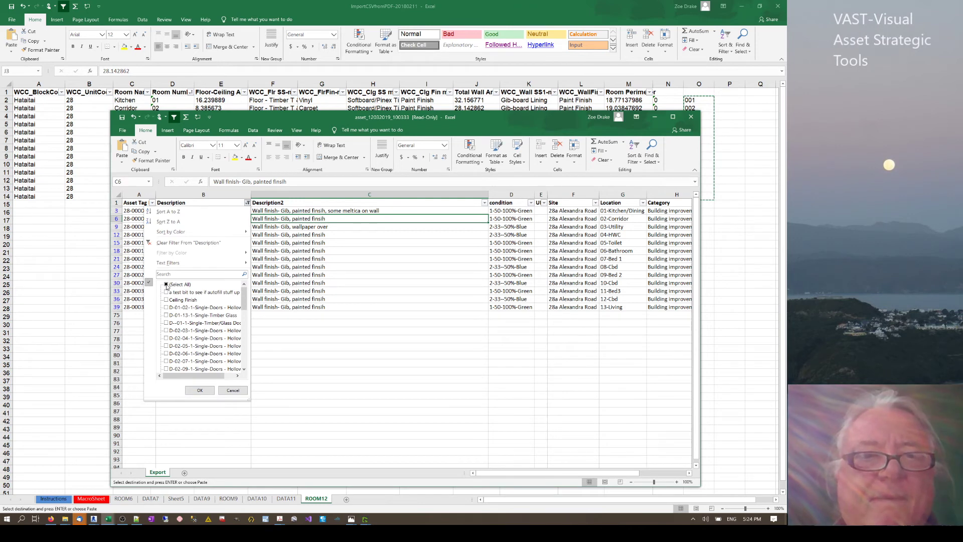
pyautogui.click(167, 284)
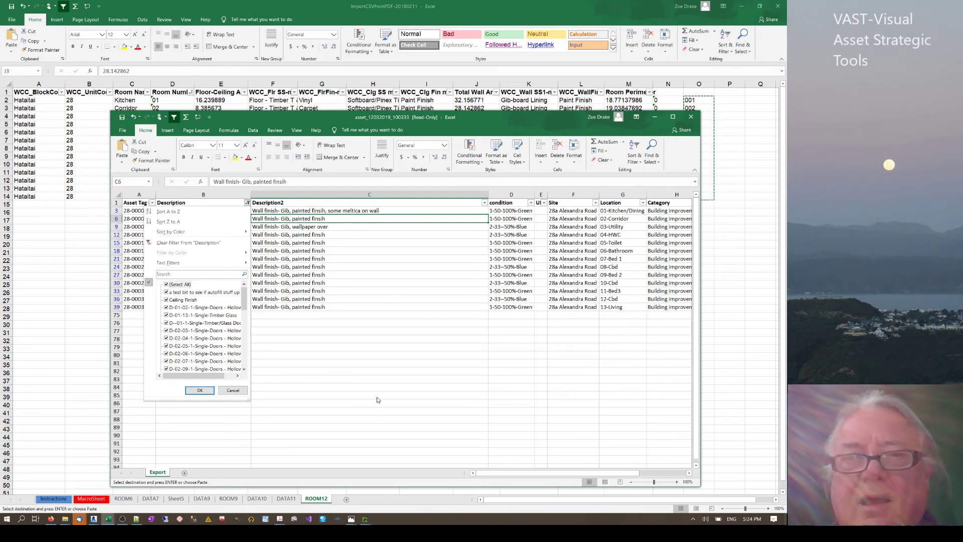
pyautogui.press('Return')
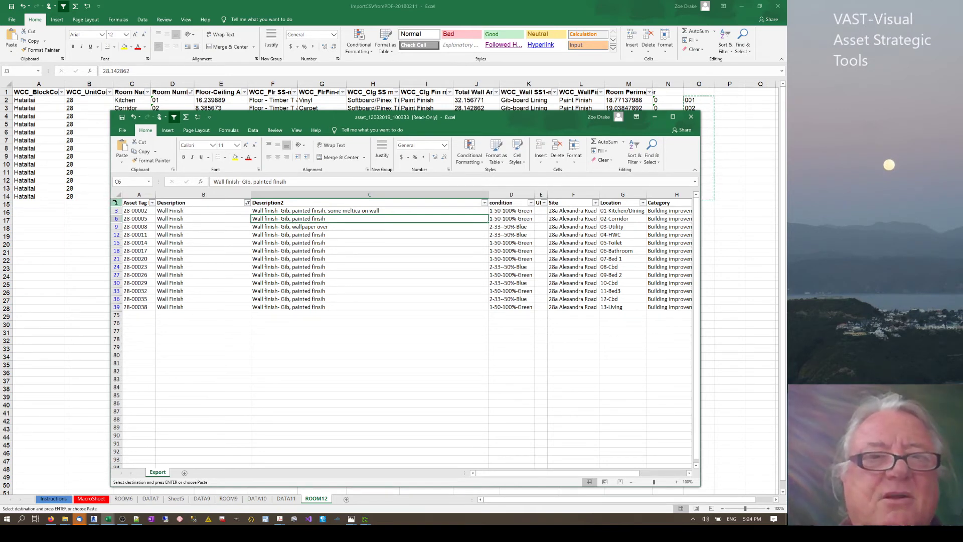
# Clear filtering to show every asset through 28-00073, then re-enable filters on the header row.
pyautogui.click(116, 202)
pyautogui.press('Escape')
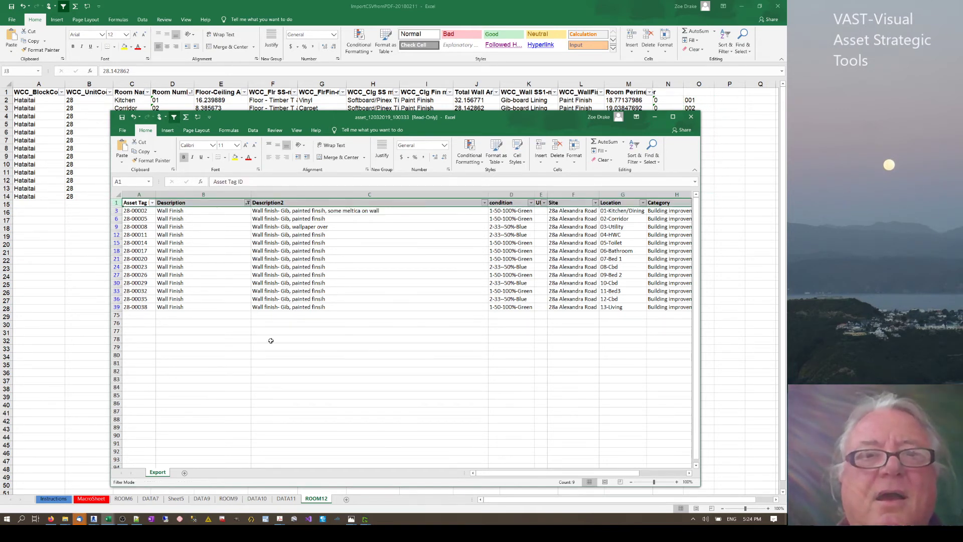
pyautogui.hotkey('ctrl', 'shift', 'l')
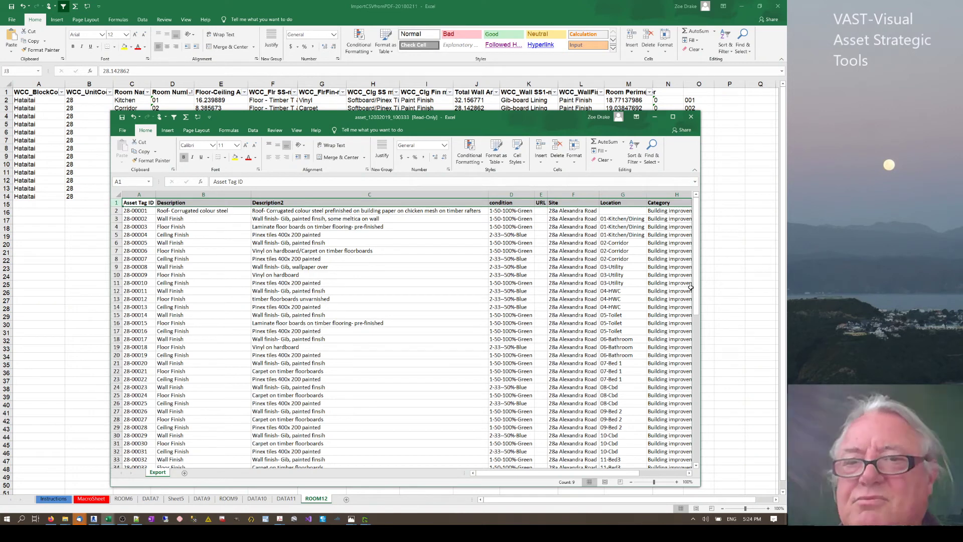
pyautogui.moveTo(697, 293); pyautogui.dragTo(695, 457)
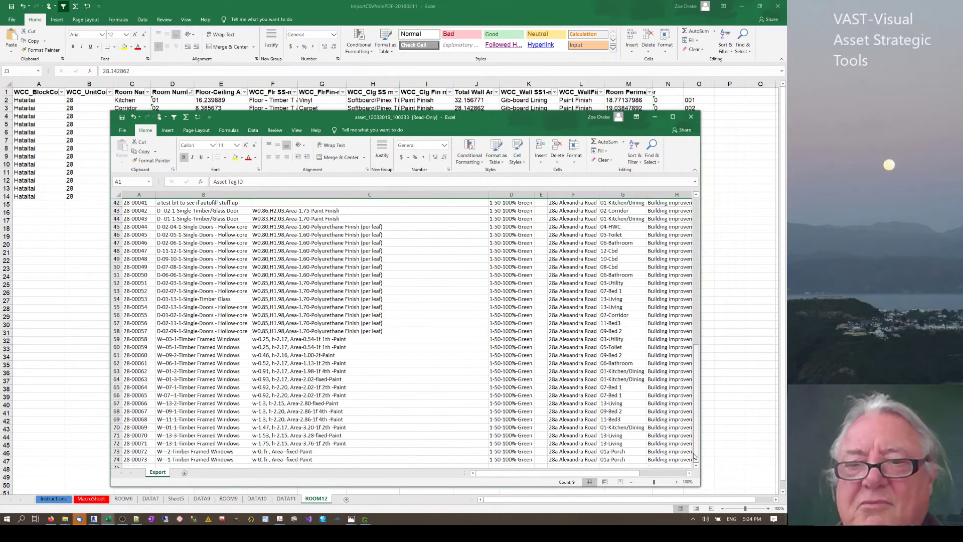
pyautogui.click(143, 459)
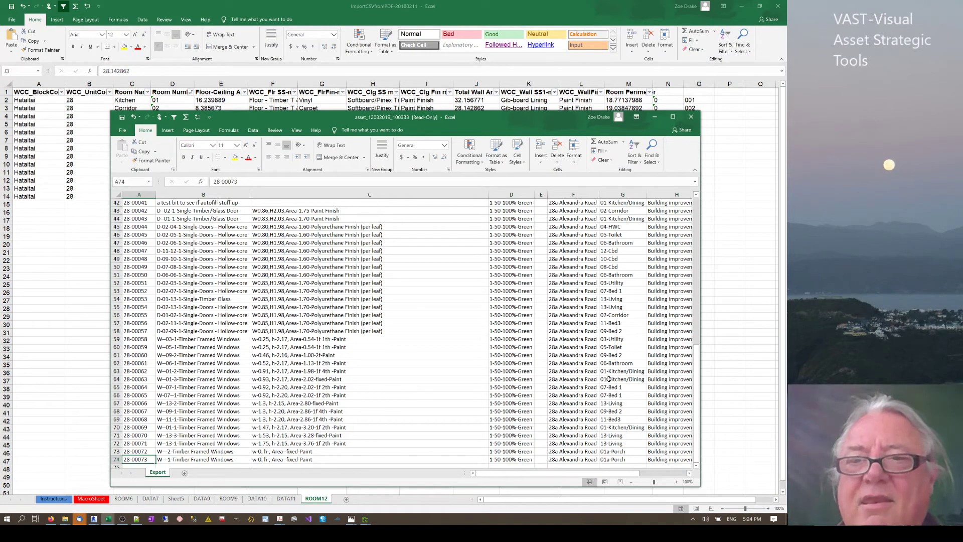
pyautogui.moveTo(700, 363); pyautogui.dragTo(694, 172)
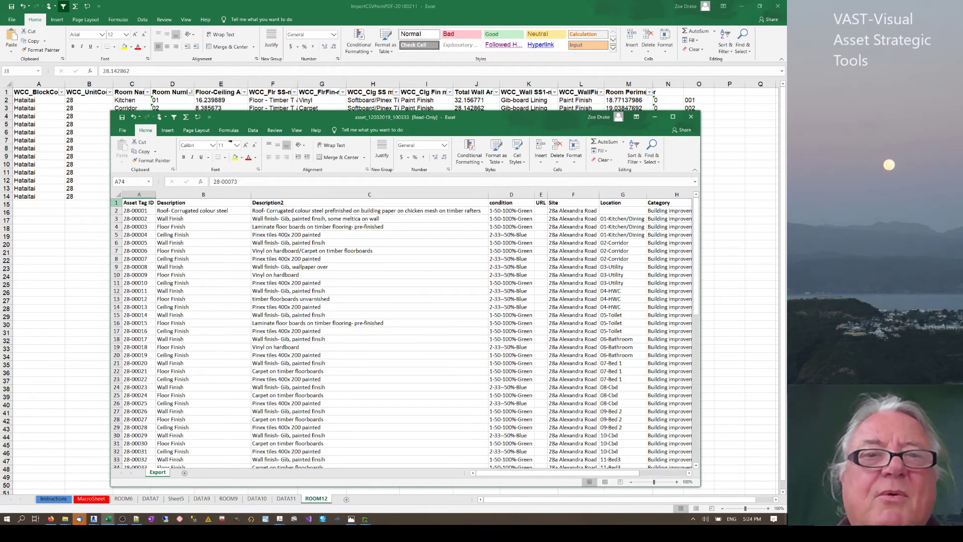
pyautogui.click(116, 203)
pyautogui.click(173, 117)
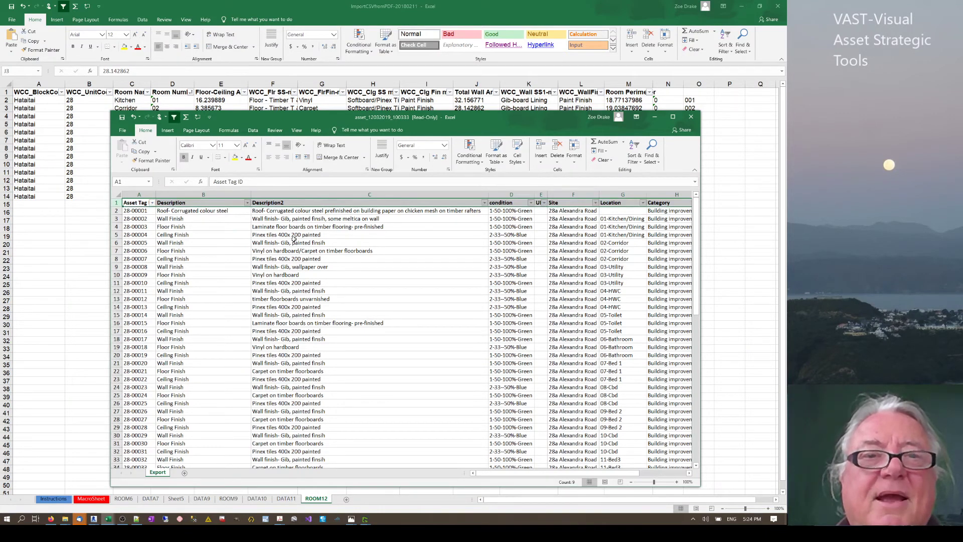
# Filter the Description column to Wall Finish only by searching 'wa'.
pyautogui.click(247, 202)
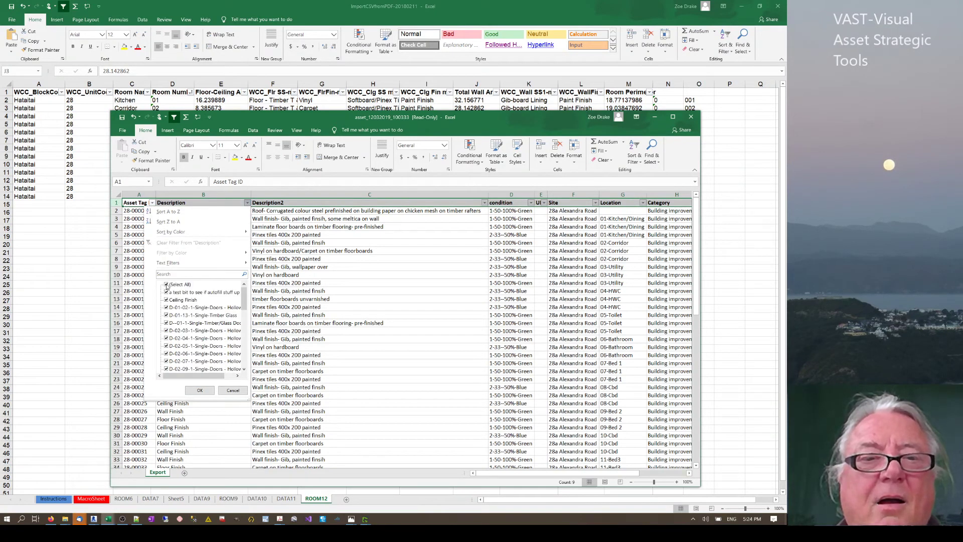
pyautogui.click(167, 274)
pyautogui.write('wa')
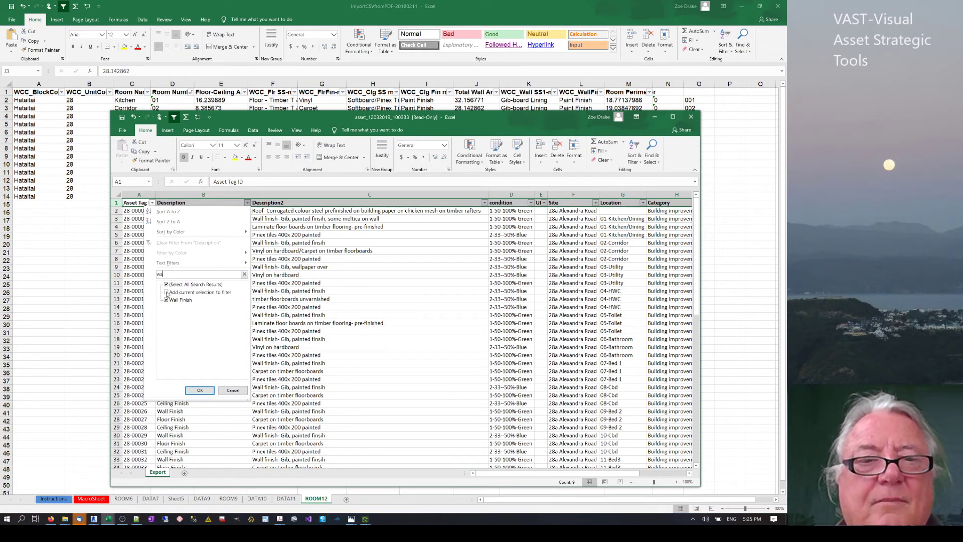
pyautogui.click(200, 390)
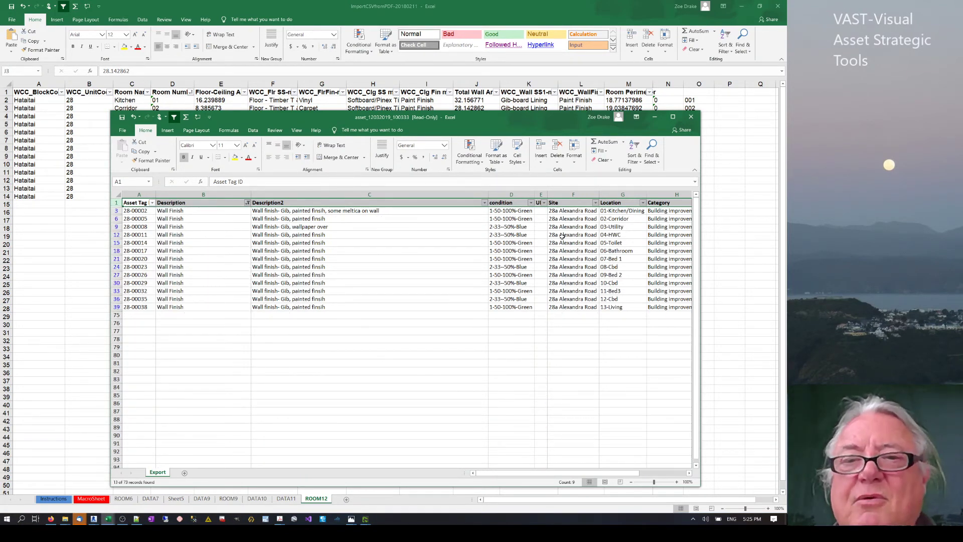
# Inspect the Wall Finish rows' Site, Location and Description cells, widening column E to show URL.
pyautogui.moveTo(620, 210); pyautogui.dragTo(622, 299)
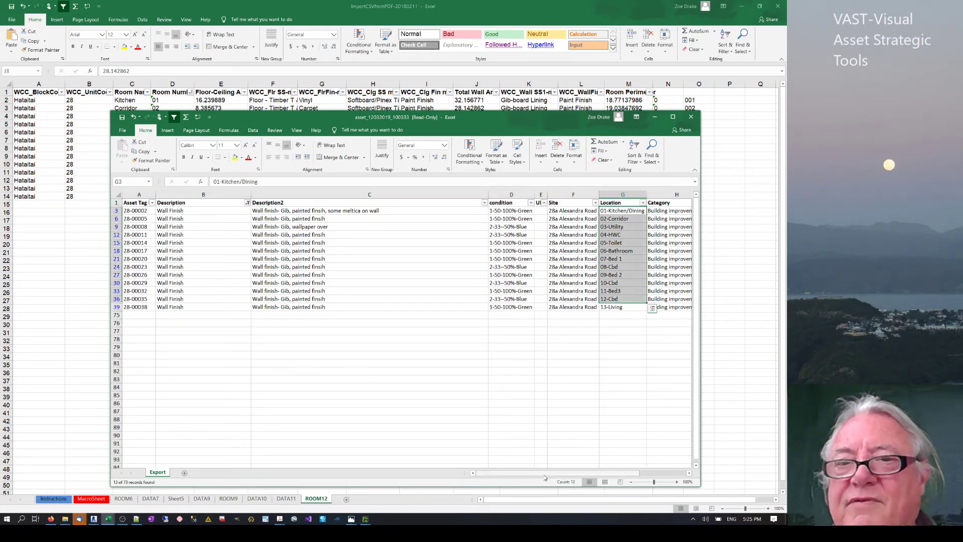
pyautogui.moveTo(622, 477); pyautogui.dragTo(627, 476)
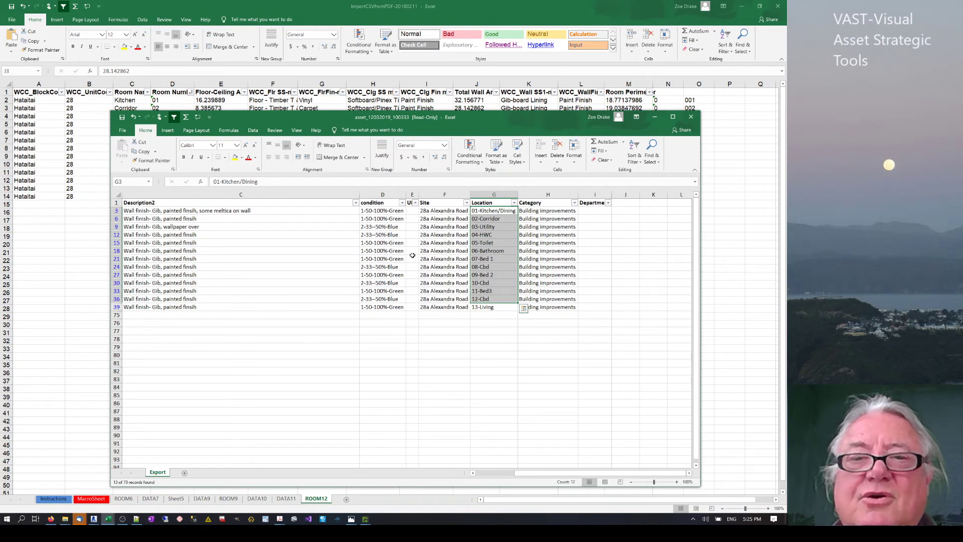
pyautogui.click(182, 212)
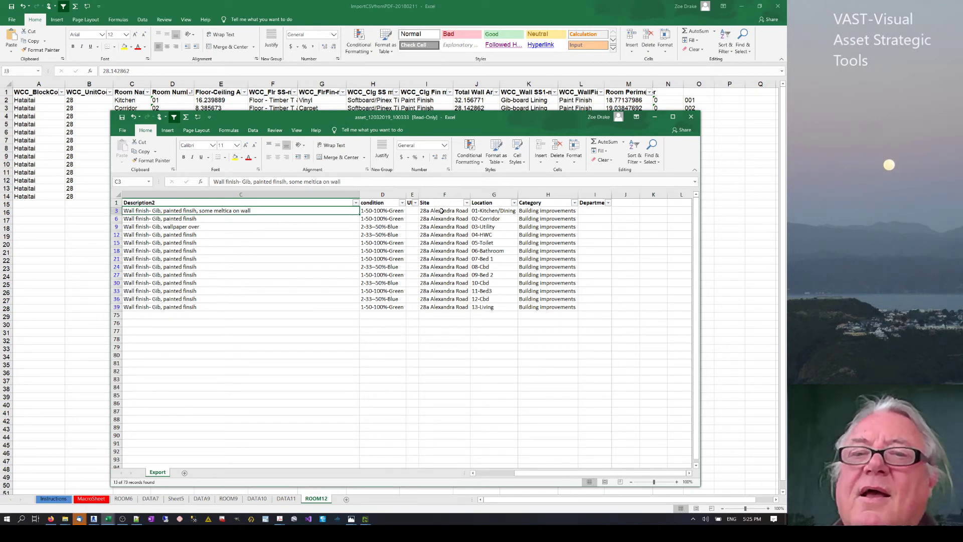
pyautogui.moveTo(441, 211); pyautogui.dragTo(550, 306)
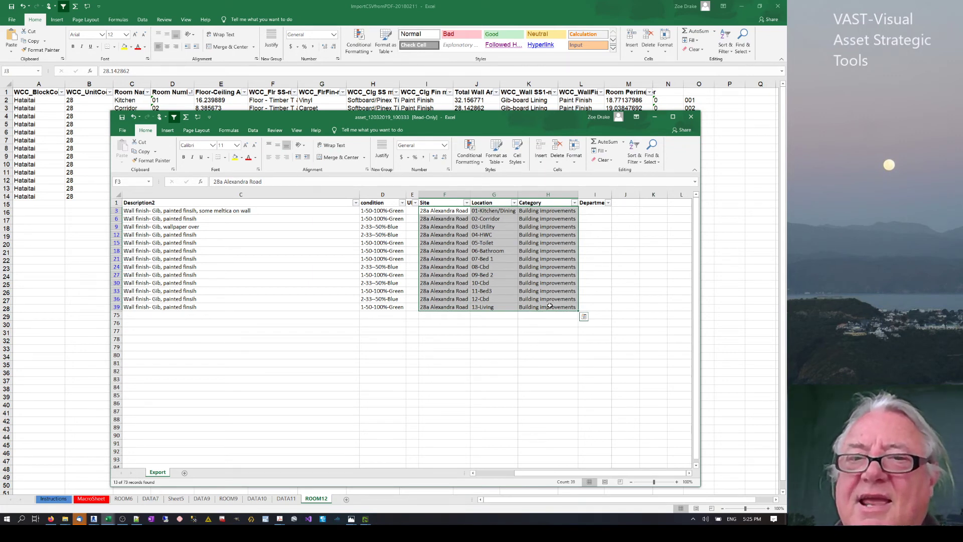
pyautogui.click(567, 217)
pyautogui.click(484, 217)
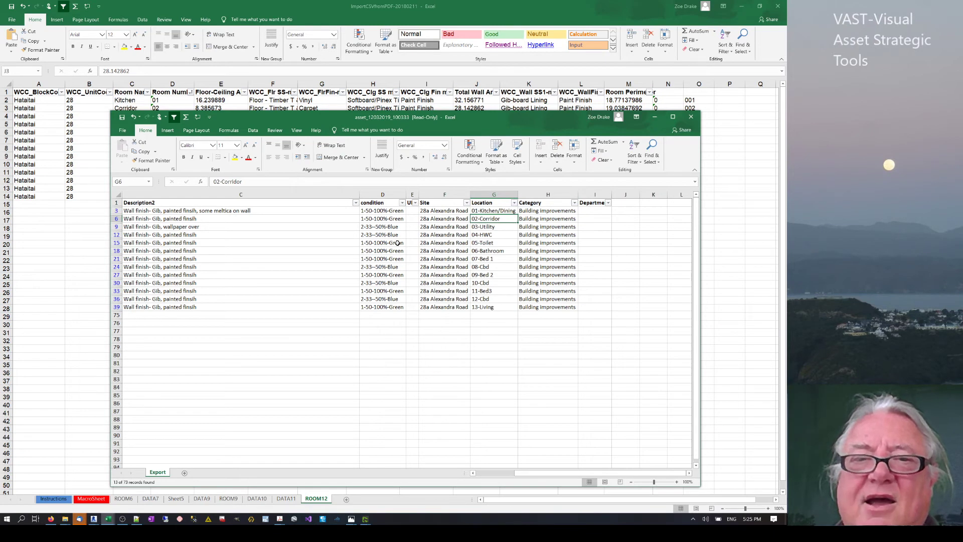
pyautogui.click(446, 225)
pyautogui.moveTo(539, 472); pyautogui.dragTo(496, 474)
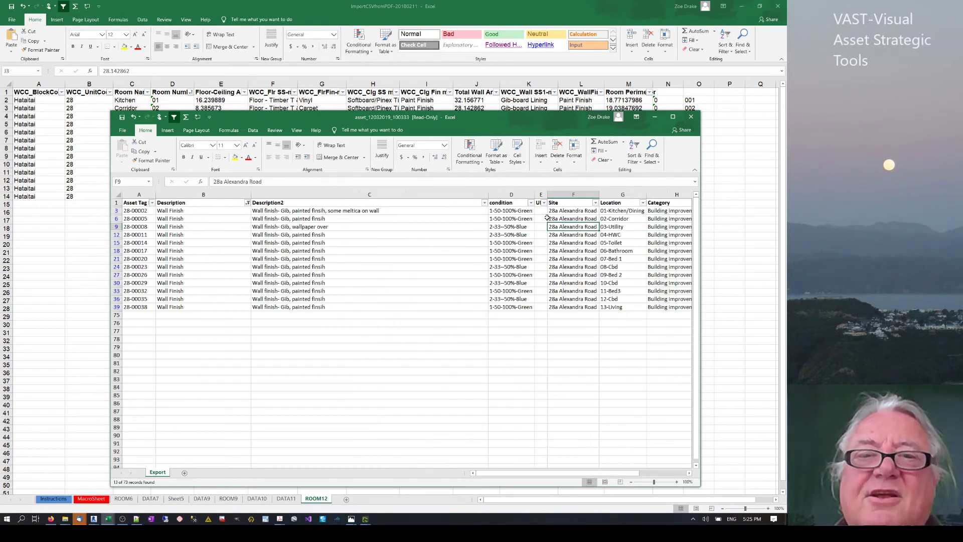
pyautogui.moveTo(549, 194); pyautogui.dragTo(581, 193)
pyautogui.click(149, 211)
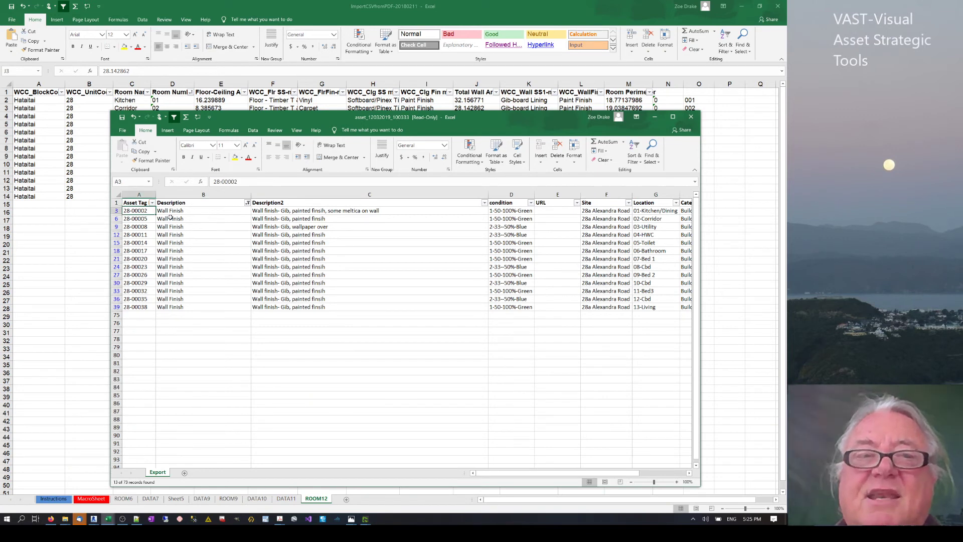
pyautogui.click(170, 212)
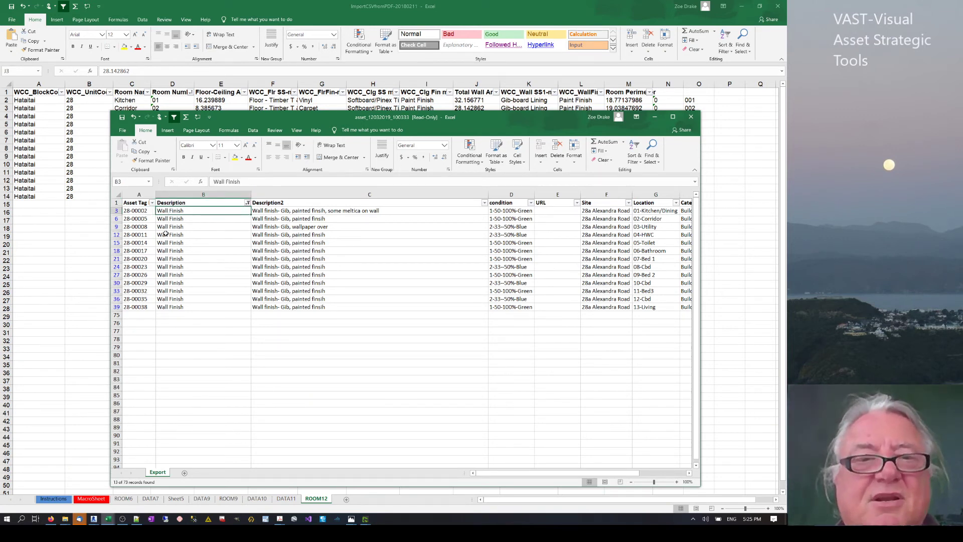
pyautogui.click(309, 210)
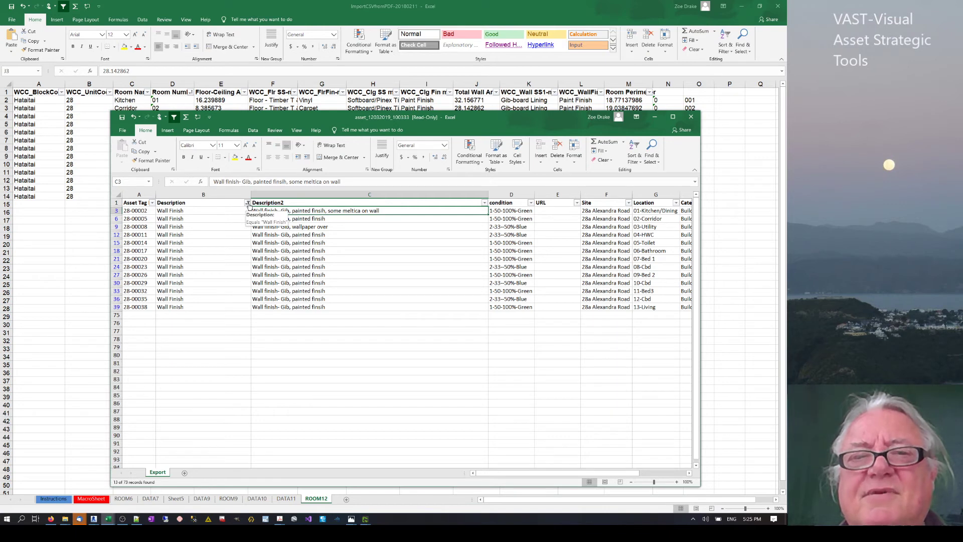
# Reset the Description filter, then filter it to Timber Framed Windows only.
pyautogui.click(248, 203)
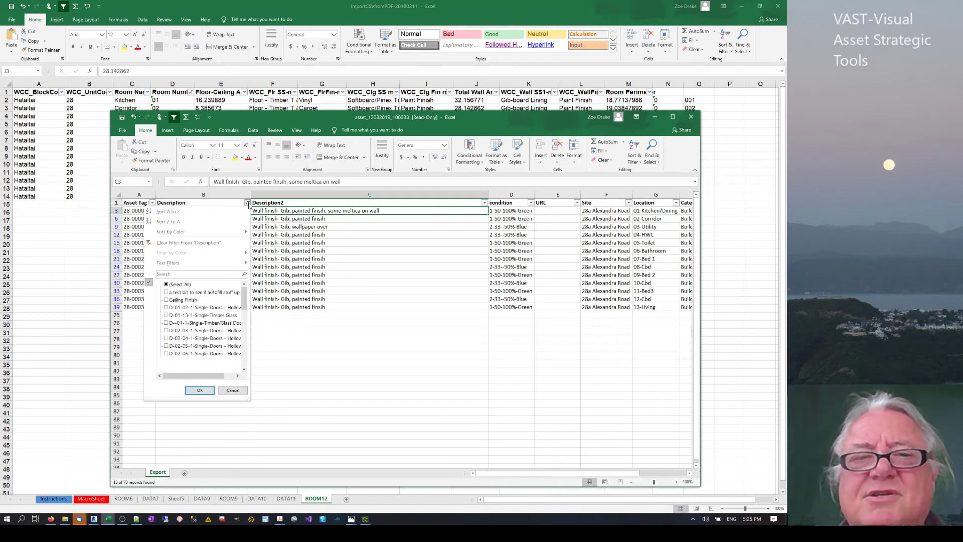
pyautogui.click(167, 284)
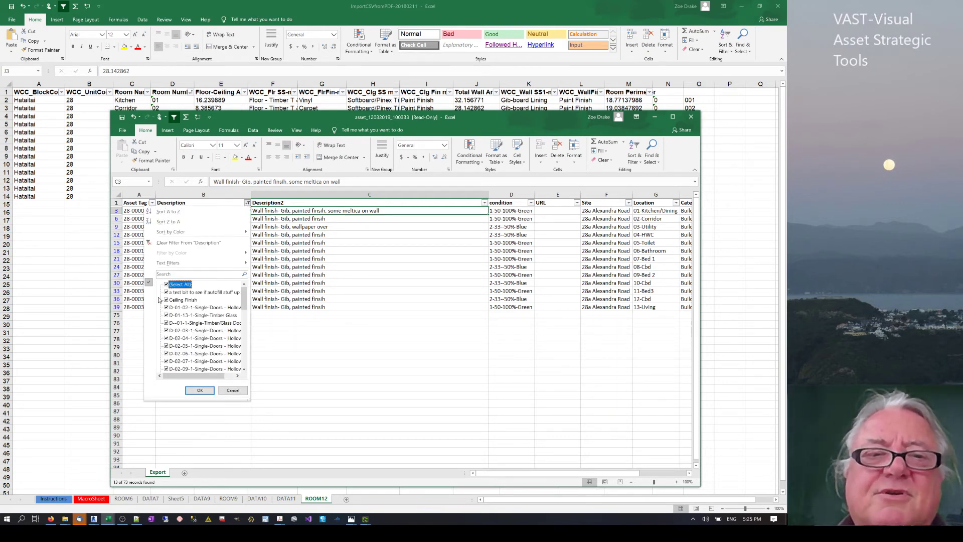
pyautogui.click(199, 391)
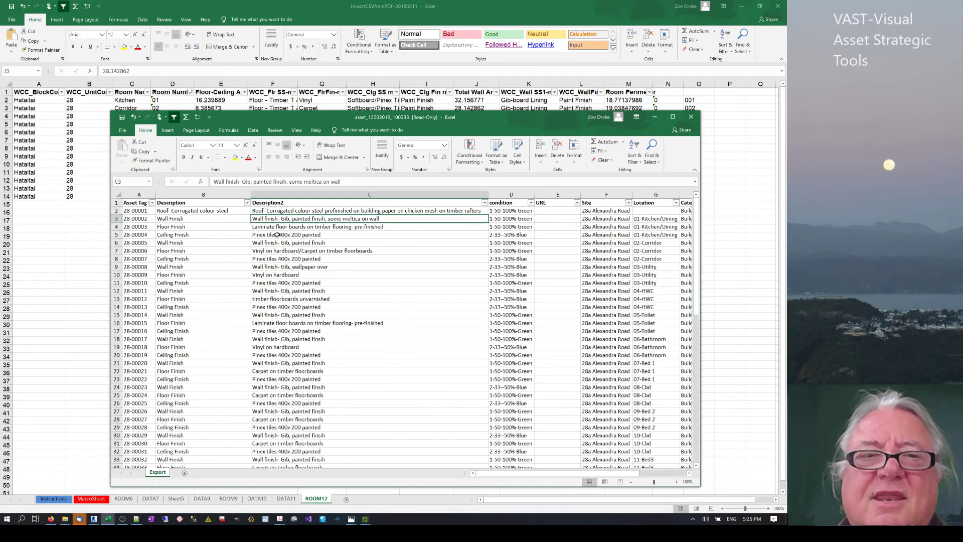
pyautogui.click(248, 203)
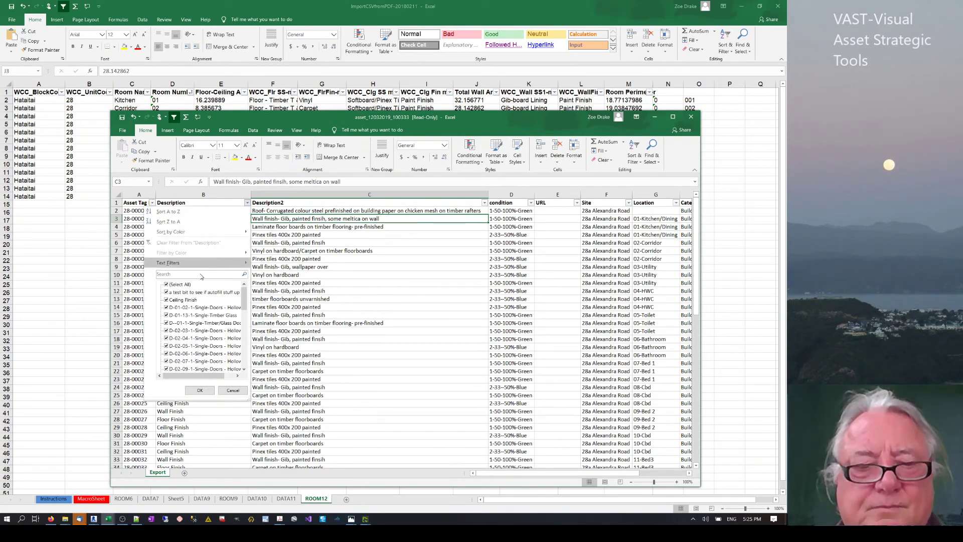
pyautogui.click(205, 274)
pyautogui.write('win')
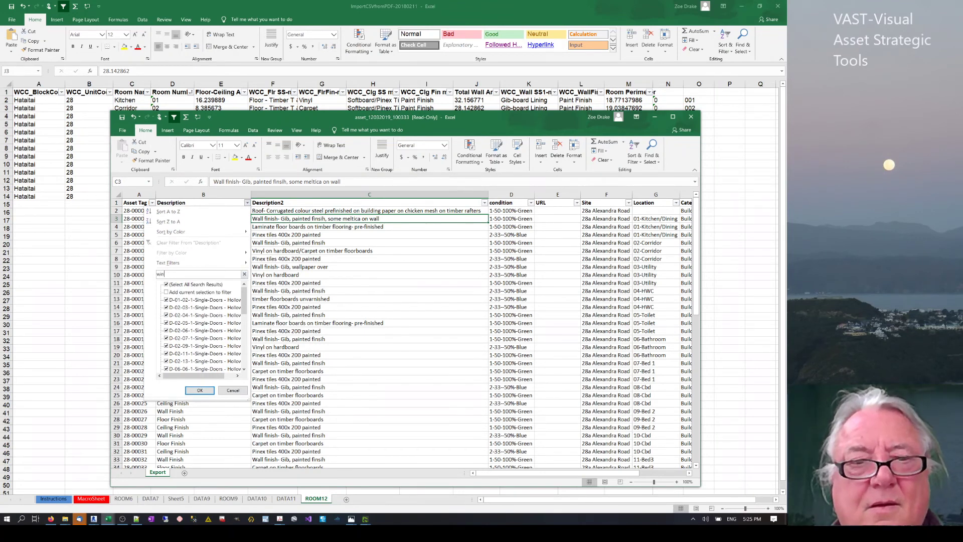
pyautogui.click(200, 390)
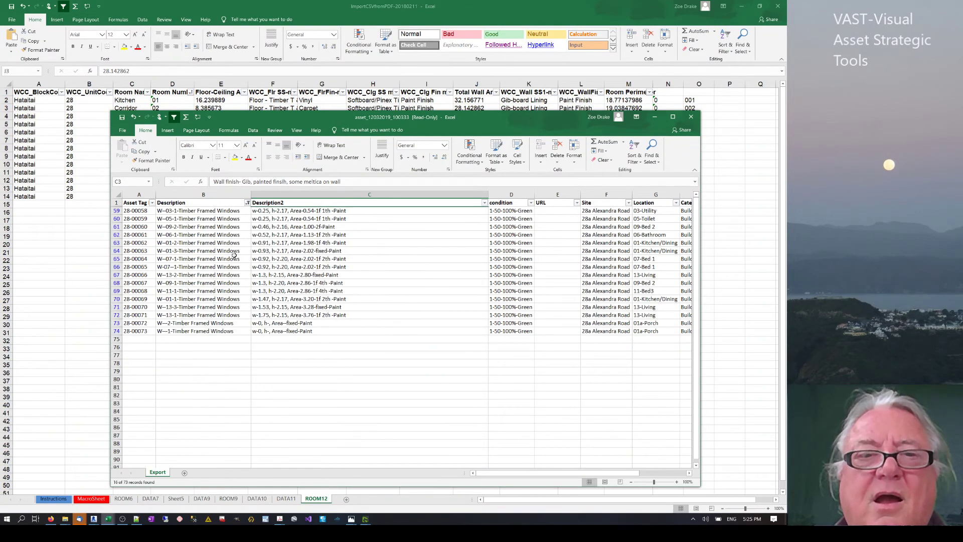
# Review the window descriptions in C59–C62, then bring the ImportCSVfromPDF workbook forward.
pyautogui.click(263, 235)
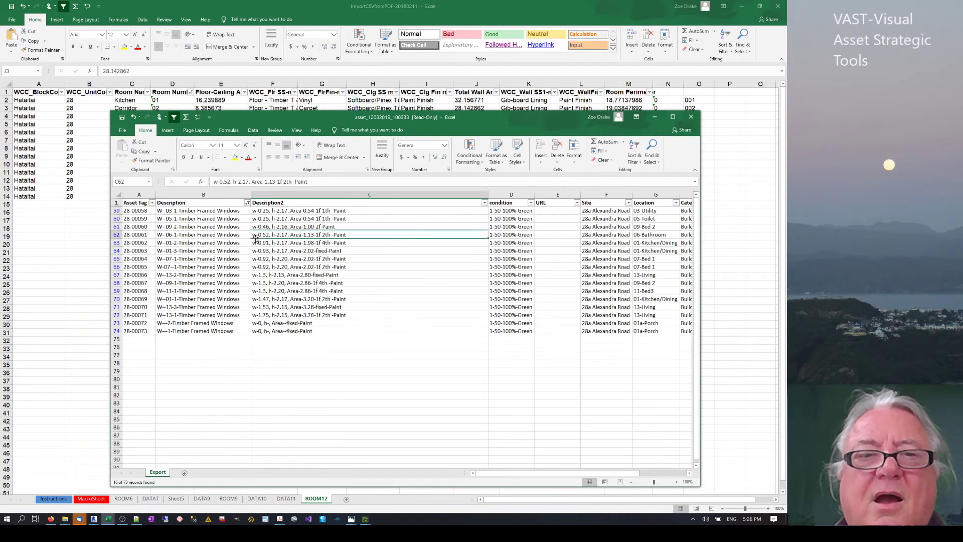
pyautogui.click(264, 211)
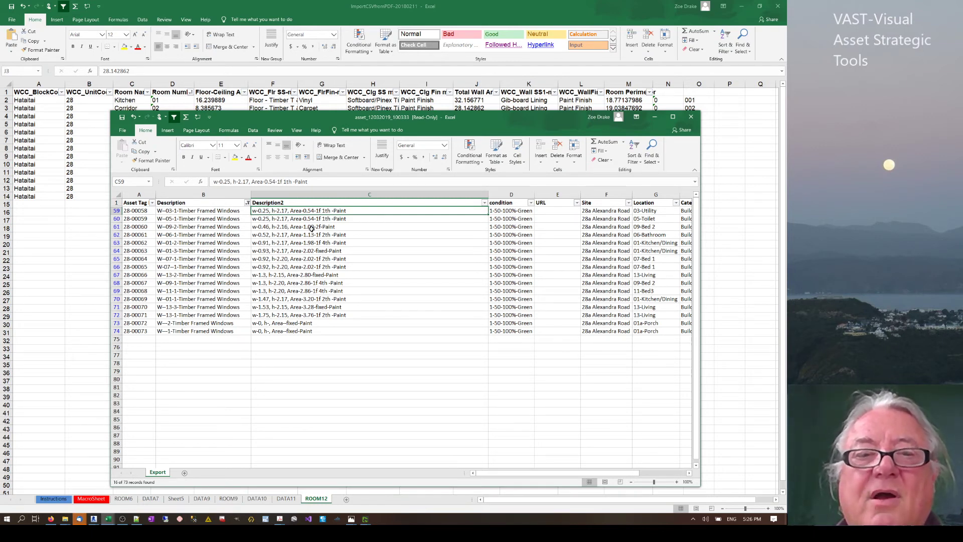
pyautogui.click(311, 228)
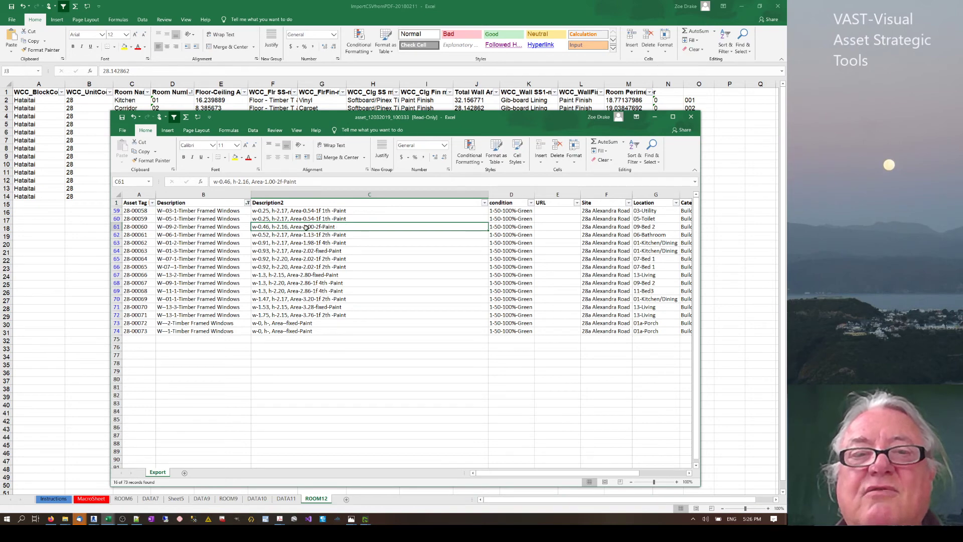
pyautogui.click(337, 211)
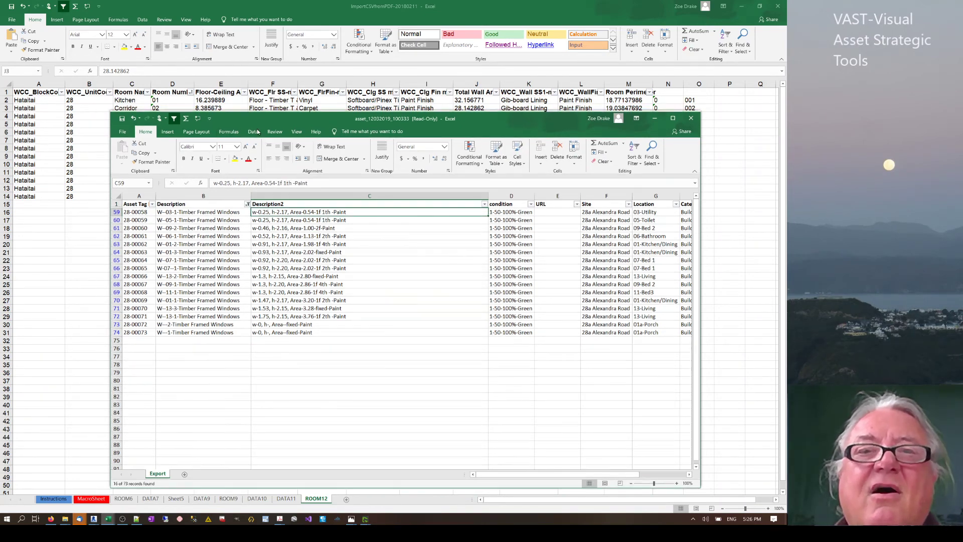
pyautogui.moveTo(251, 120); pyautogui.dragTo(275, 304)
pyautogui.click(476, 108)
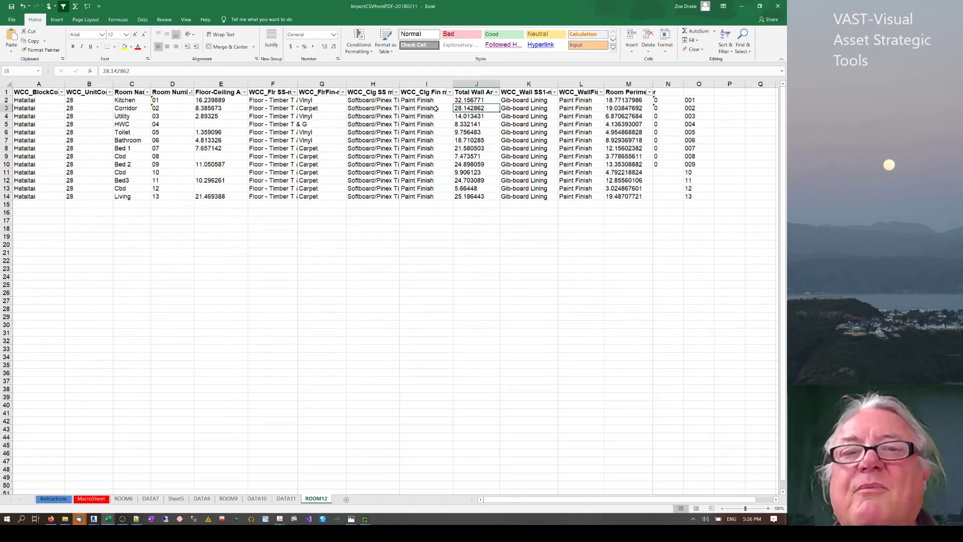
# Select room numbers O2:O14, then switch back to the asset_12032019 export window.
pyautogui.moveTo(695, 100); pyautogui.dragTo(695, 198)
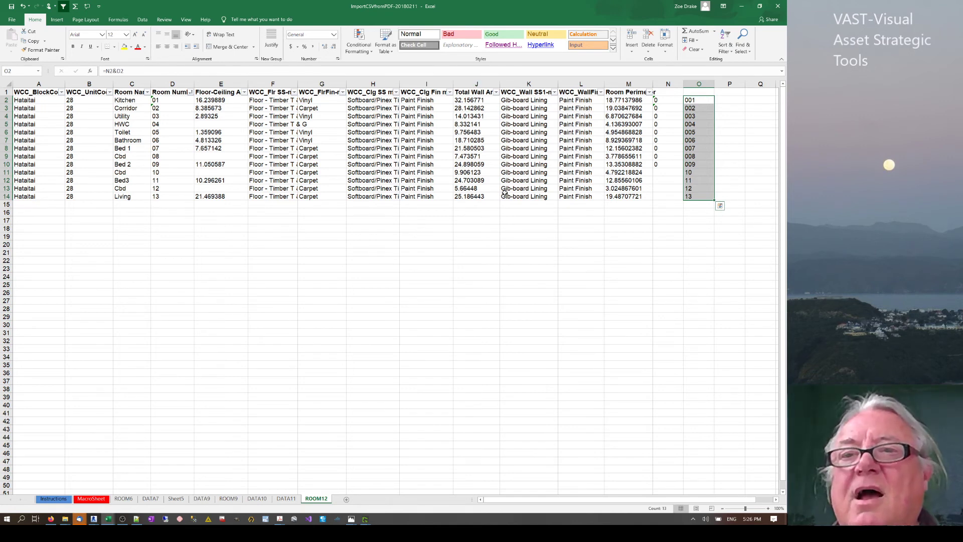
pyautogui.click(365, 519)
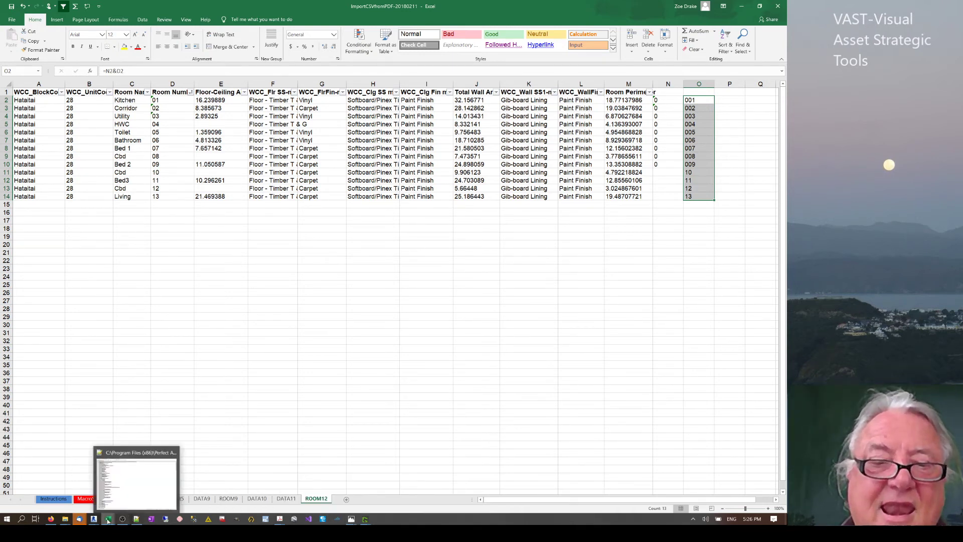
pyautogui.moveTo(107, 518)
pyautogui.click(199, 505)
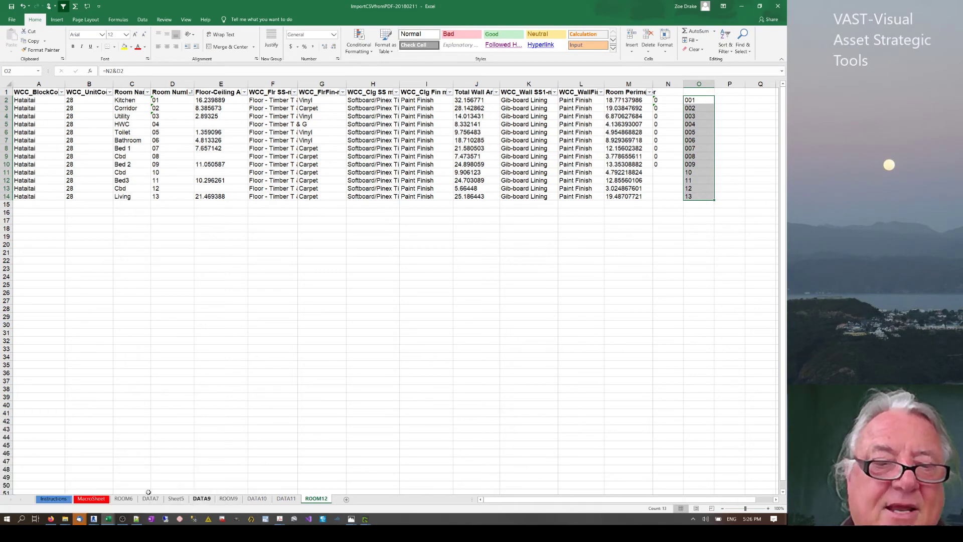
pyautogui.moveTo(109, 520)
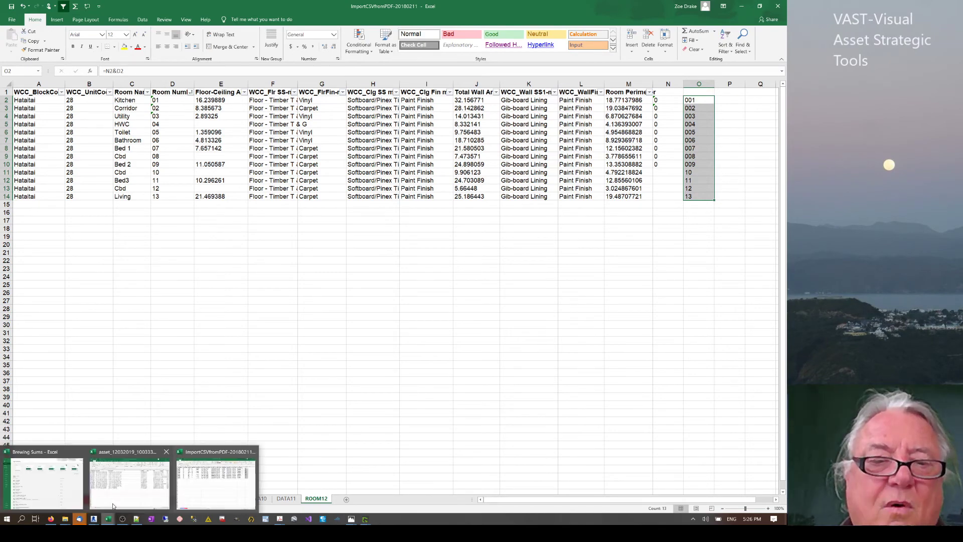
pyautogui.click(114, 503)
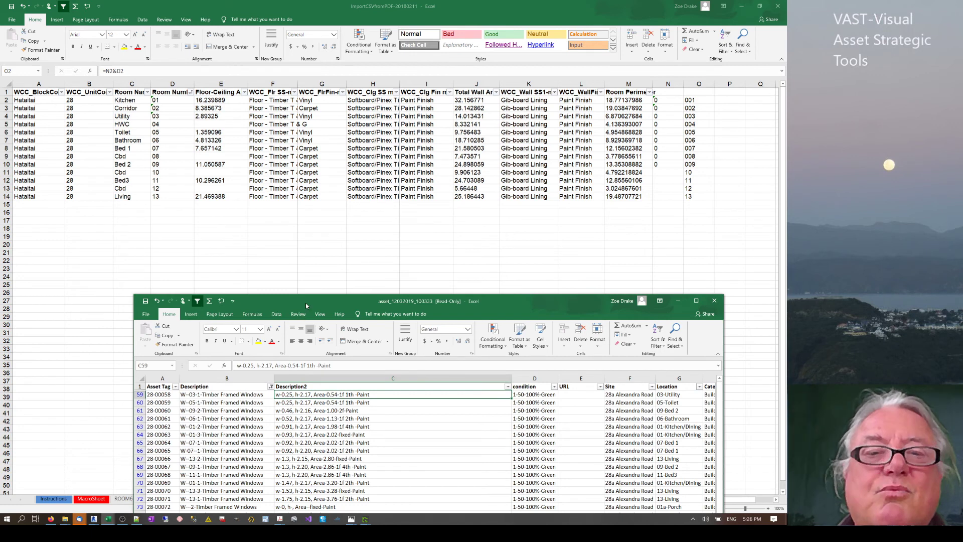
# Raise the asset window over the room sheet and select window asset tags A59 to A74.
pyautogui.moveTo(305, 302); pyautogui.dragTo(265, 204)
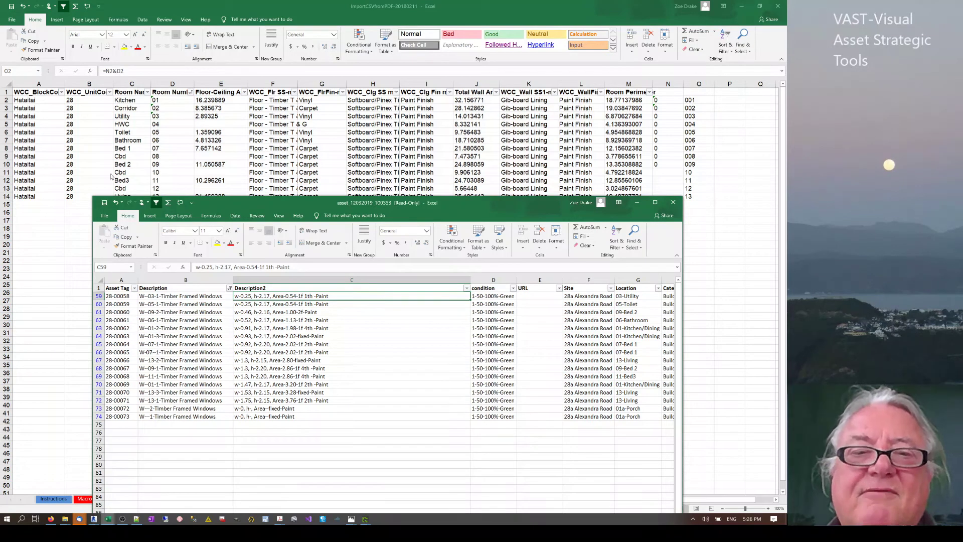
pyautogui.click(118, 296)
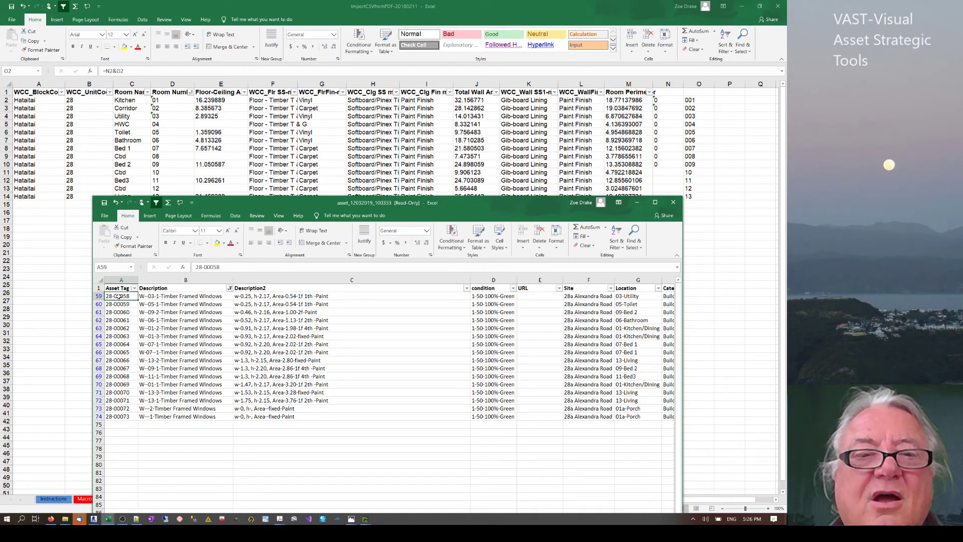
pyautogui.click(120, 418)
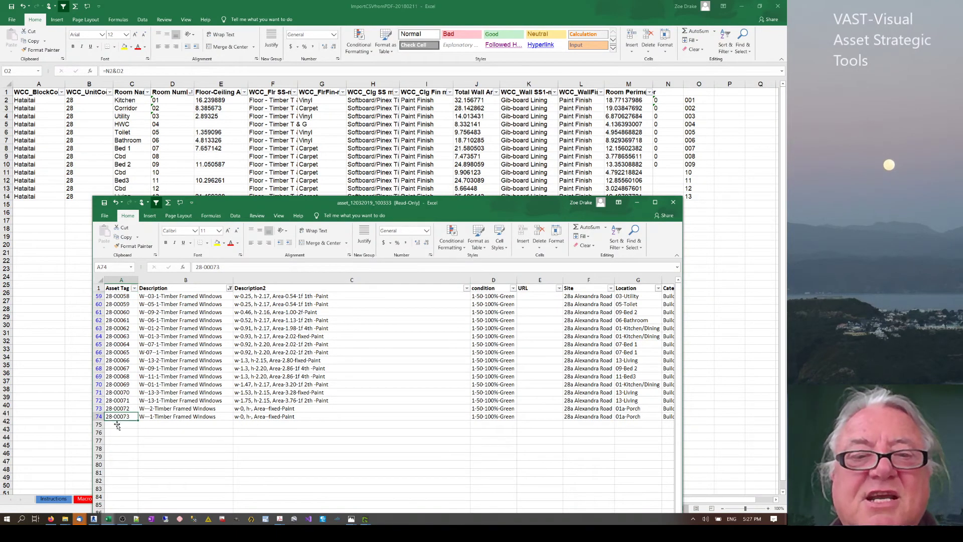
pyautogui.click(114, 297)
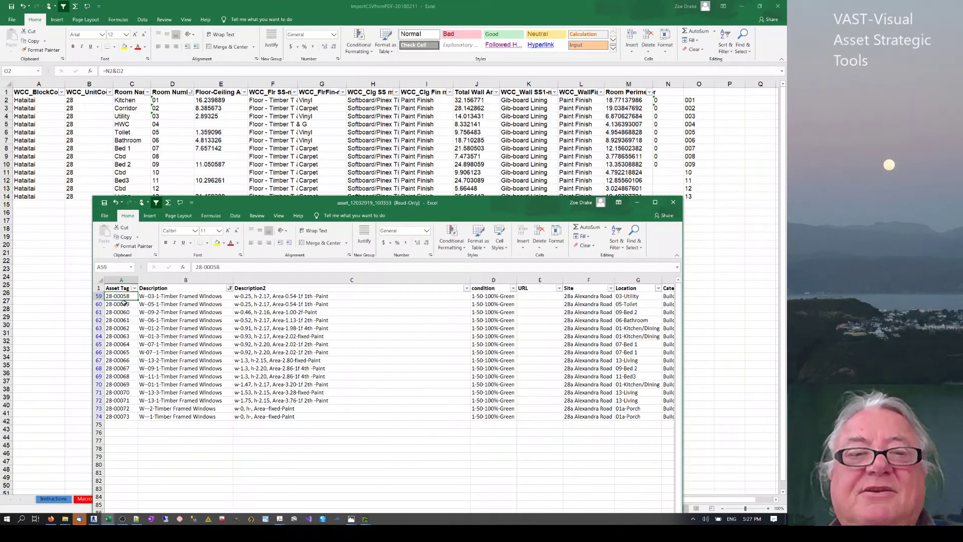
pyautogui.moveTo(122, 304); pyautogui.dragTo(116, 416)
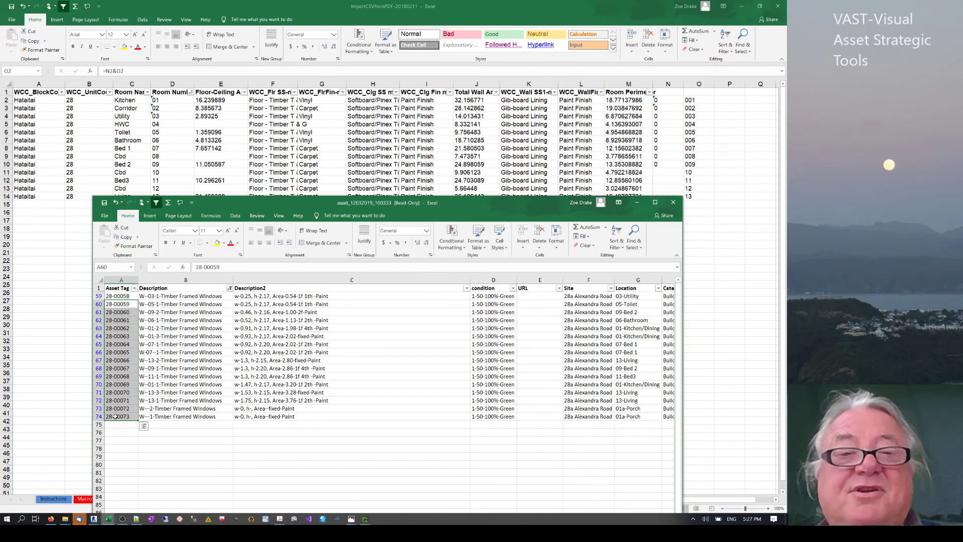
pyautogui.press('BackSpace')
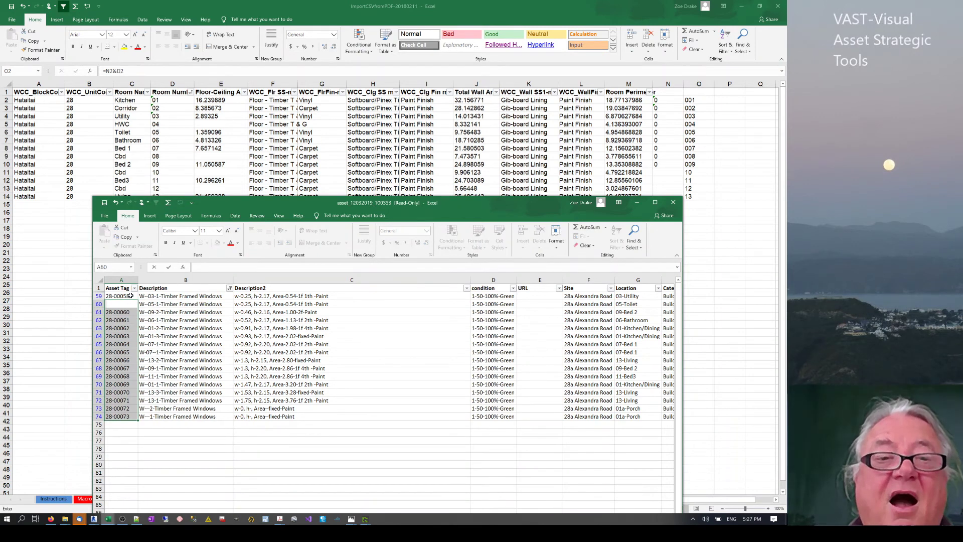
pyautogui.click(119, 295)
pyautogui.moveTo(116, 311); pyautogui.dragTo(118, 417)
pyautogui.press('Delete')
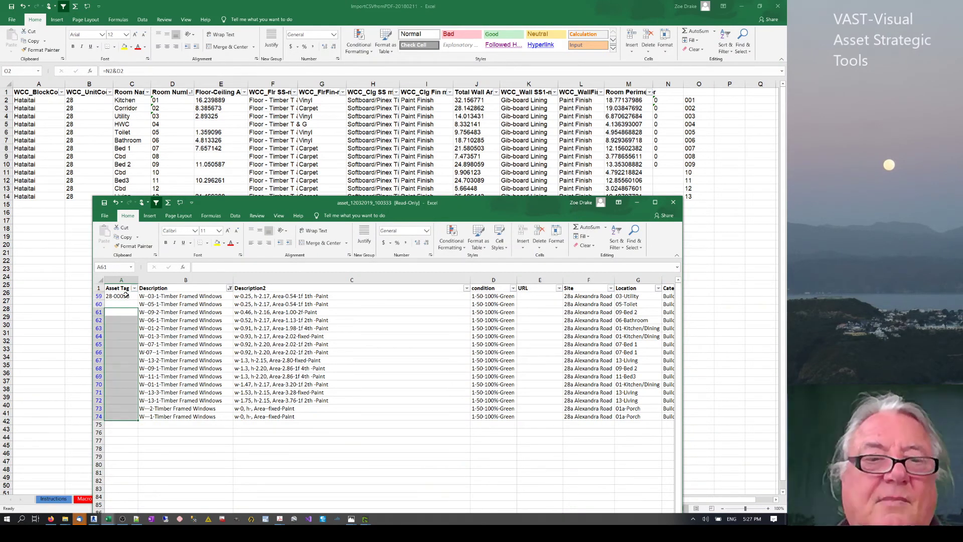
pyautogui.click(126, 296)
pyautogui.moveTo(139, 302); pyautogui.dragTo(139, 420)
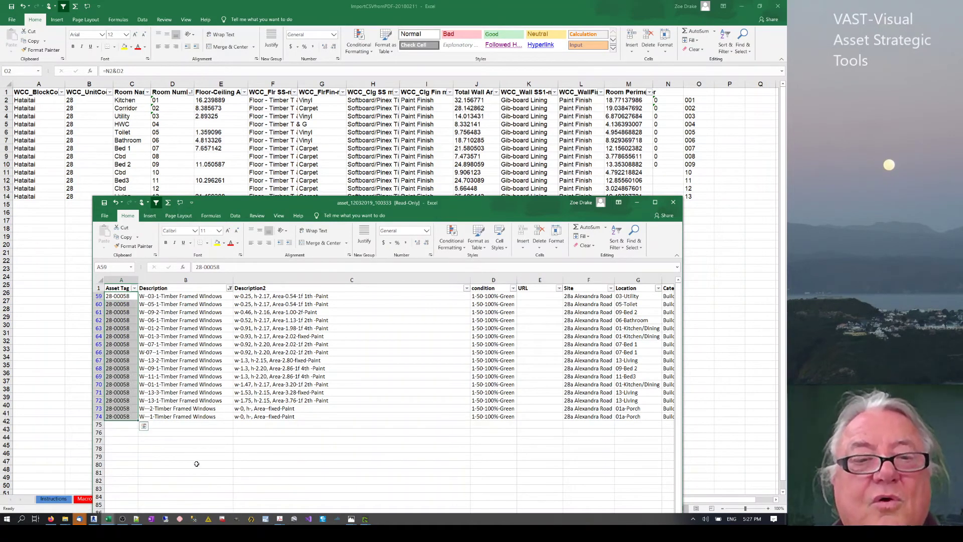
pyautogui.click(196, 464)
pyautogui.click(121, 302)
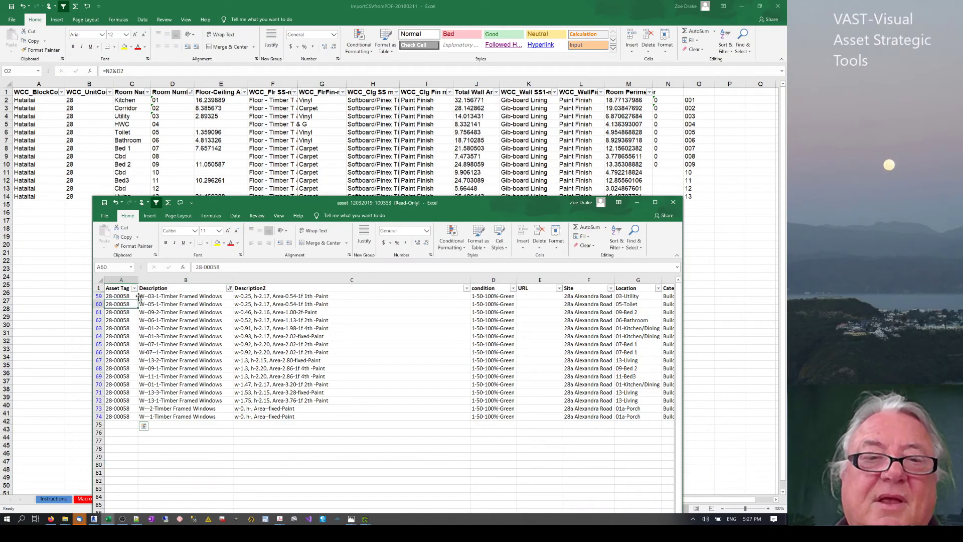
pyautogui.click(99, 288)
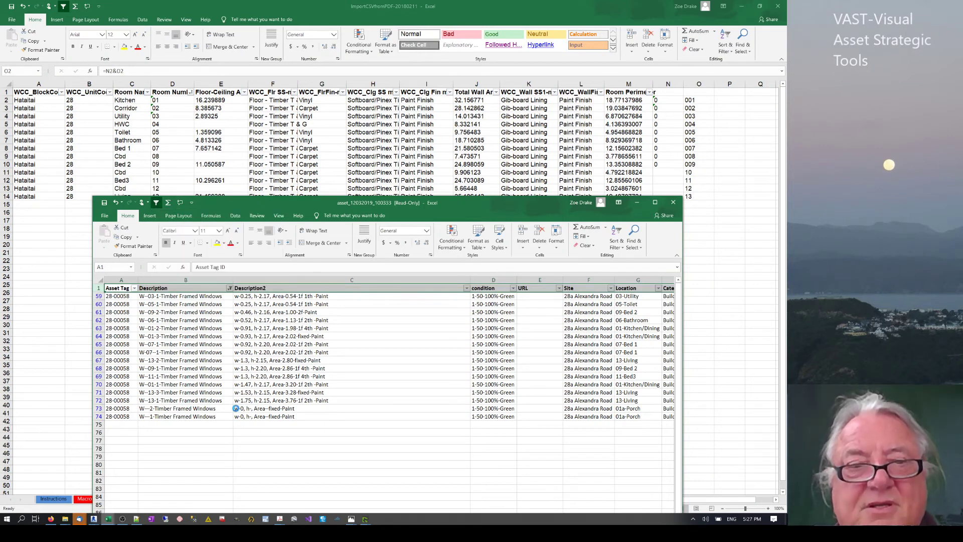
pyautogui.hotkey('ctrl', 'z')
pyautogui.hotkey('ctrl', 'z')
pyautogui.hotkey('ctrl', 'z')
pyautogui.hotkey('ctrl', 'z')
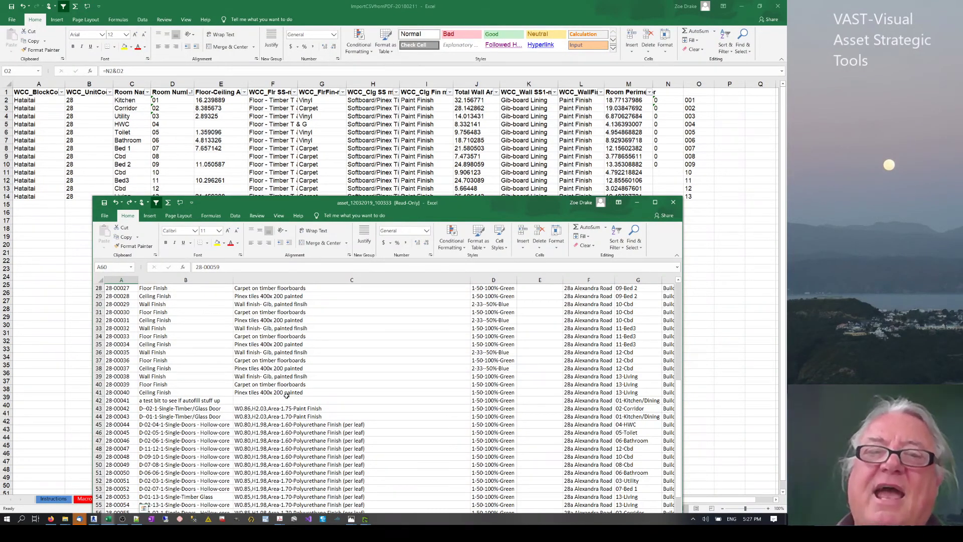
# Review the wall finish and Vinyl on hardboard descriptions and the condition value in row 28.
pyautogui.click(278, 378)
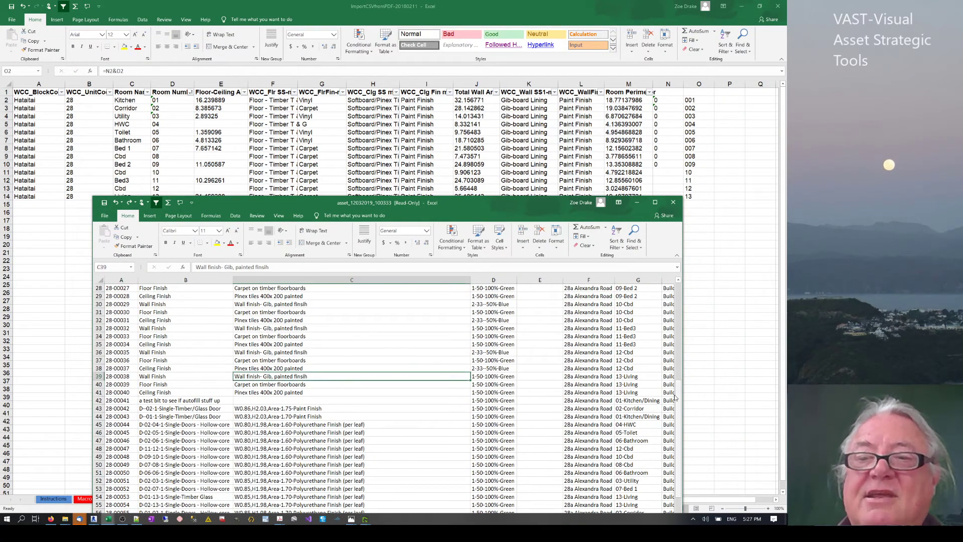
pyautogui.moveTo(679, 394); pyautogui.dragTo(679, 293)
pyautogui.click(362, 361)
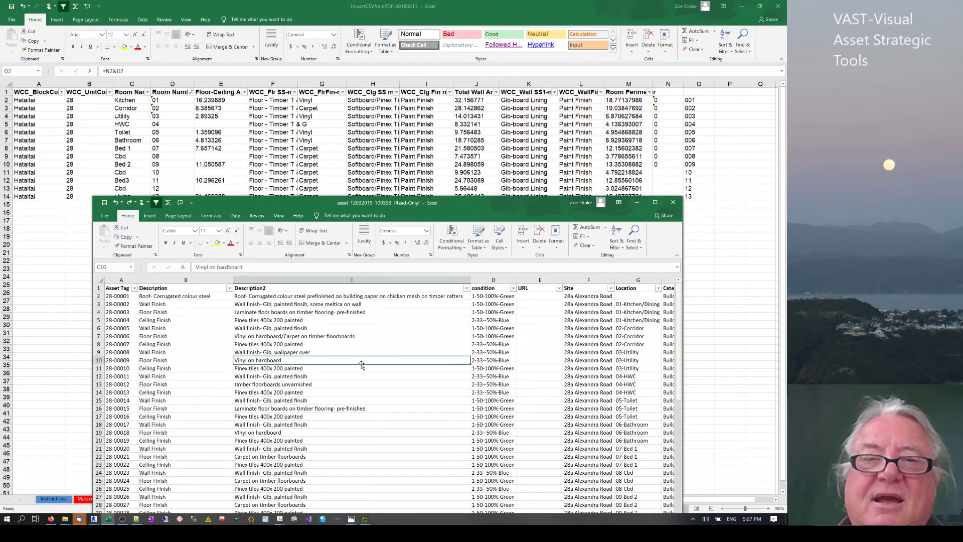
pyautogui.scroll(-7, 362, 364)
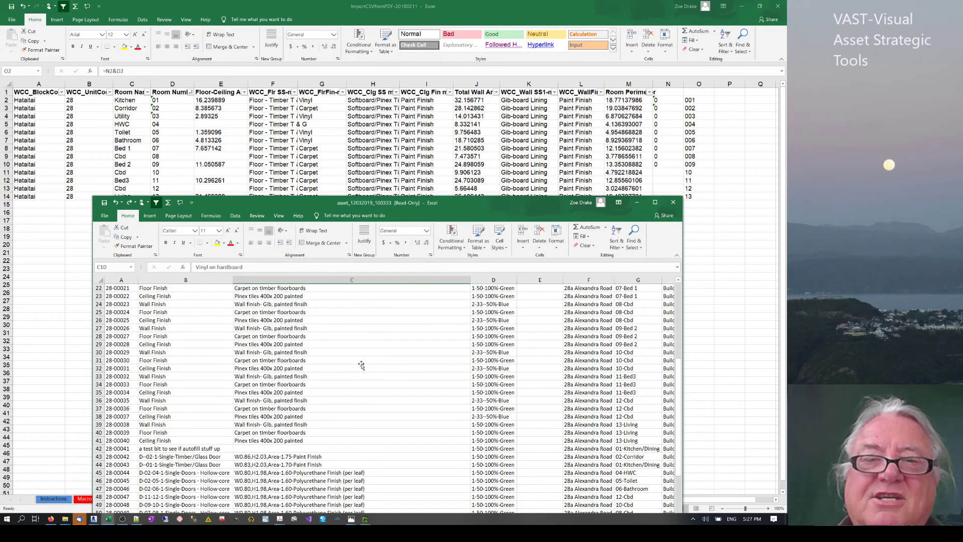
pyautogui.click(493, 334)
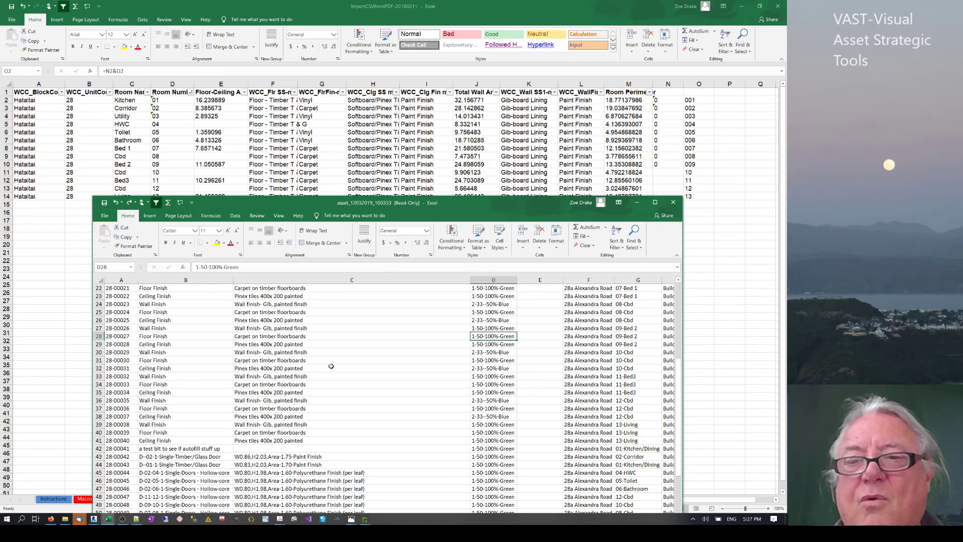
# Move the export window, check condition values like 2-33--50%-Blue, and maximize it.
pyautogui.moveTo(417, 203); pyautogui.dragTo(270, 138)
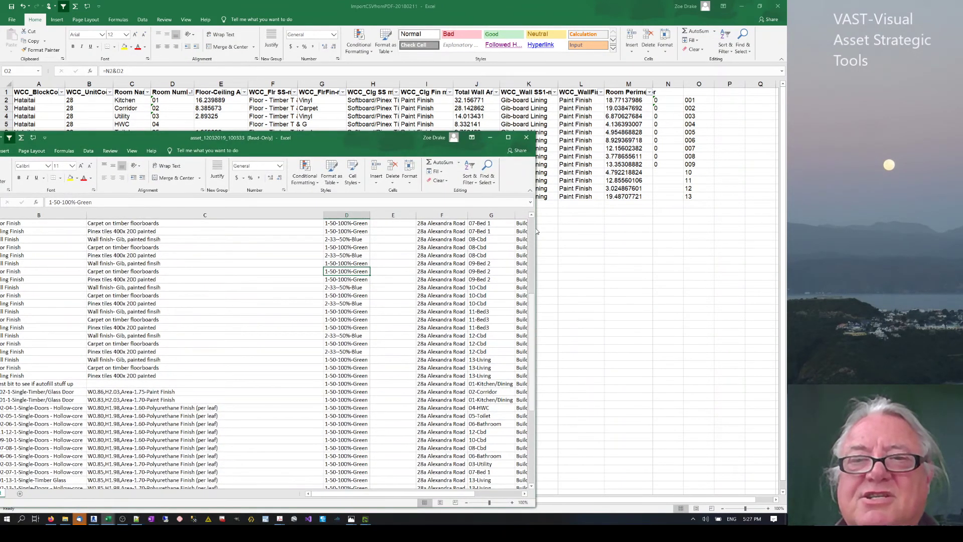
pyautogui.scroll(7, 469, 310)
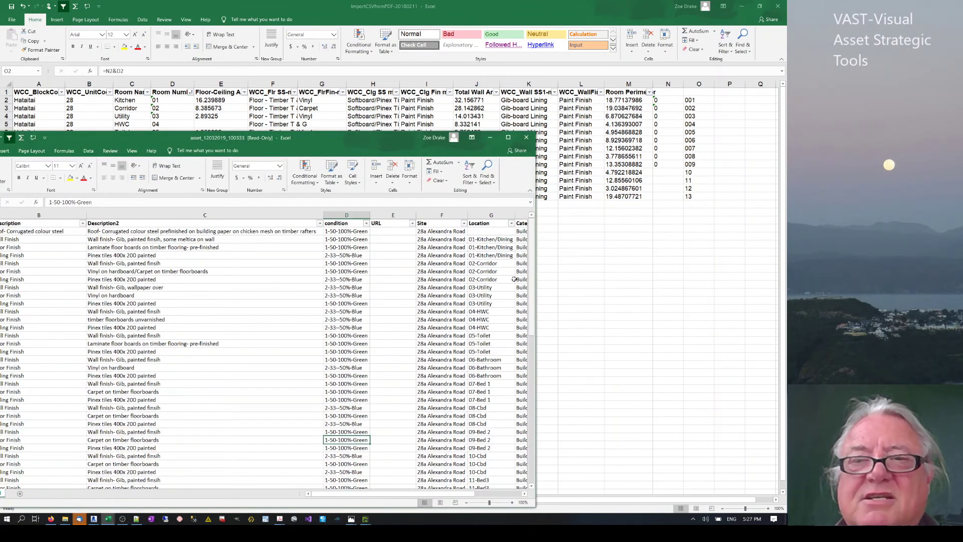
pyautogui.click(351, 238)
pyautogui.click(348, 231)
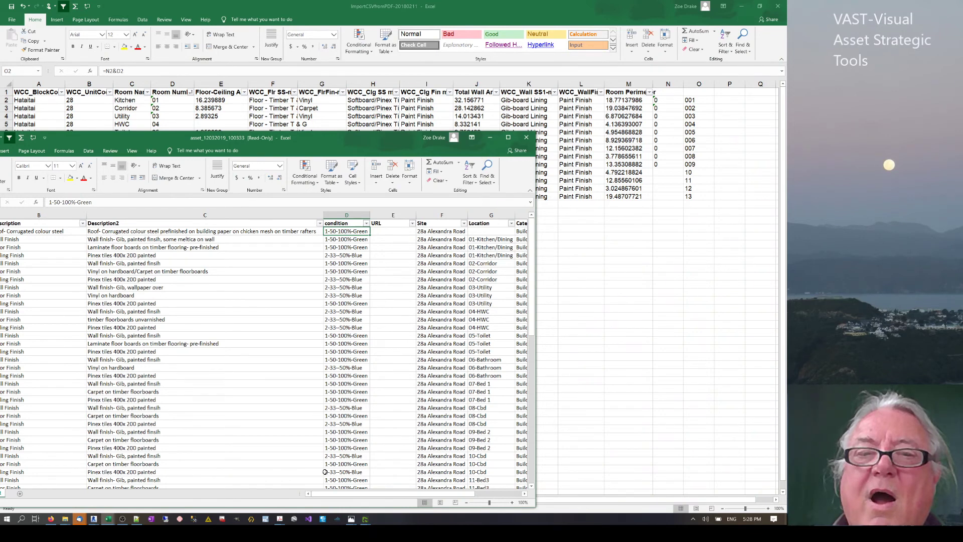
pyautogui.scroll(-5, 331, 451)
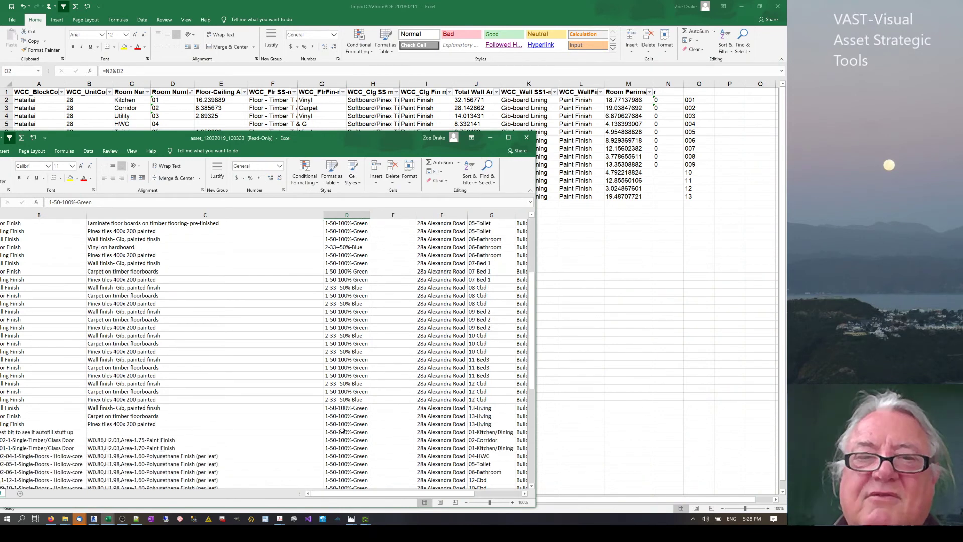
pyautogui.scroll(2, 343, 334)
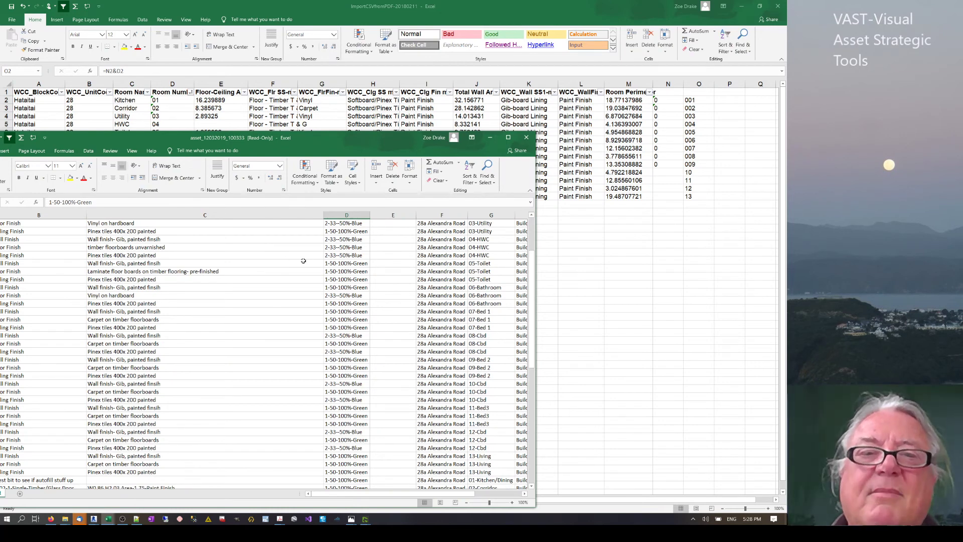
pyautogui.click(348, 223)
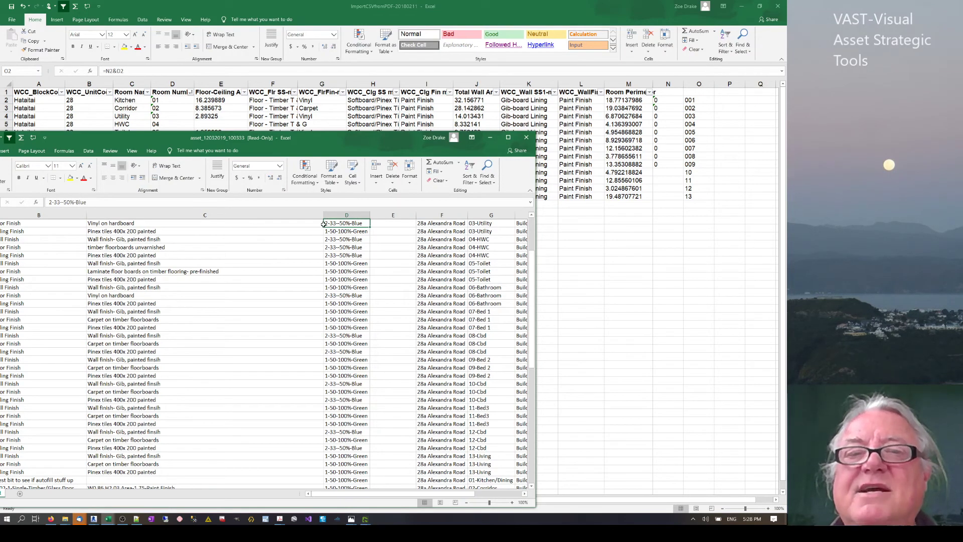
pyautogui.click(508, 137)
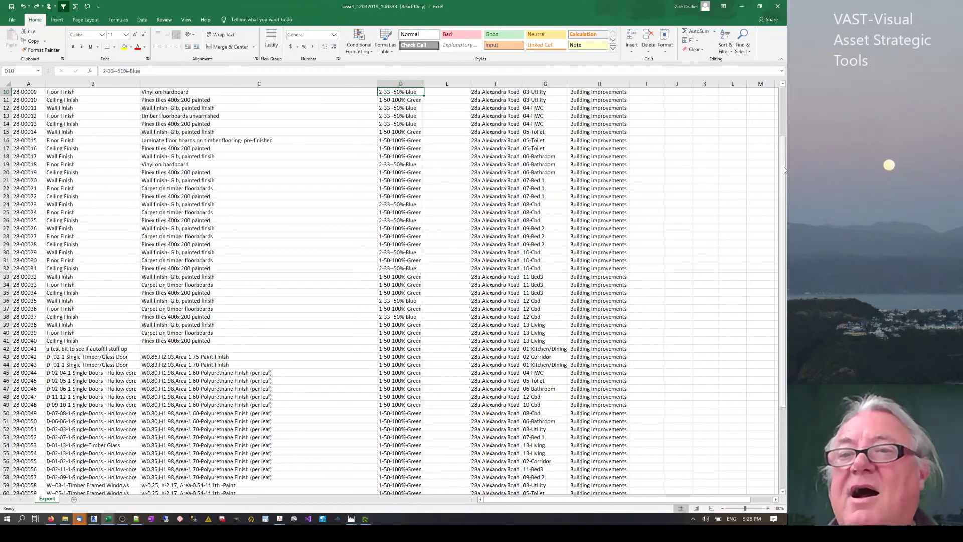
# Add the heading 'cond' in cell J1.
pyautogui.scroll(3, 780, 87)
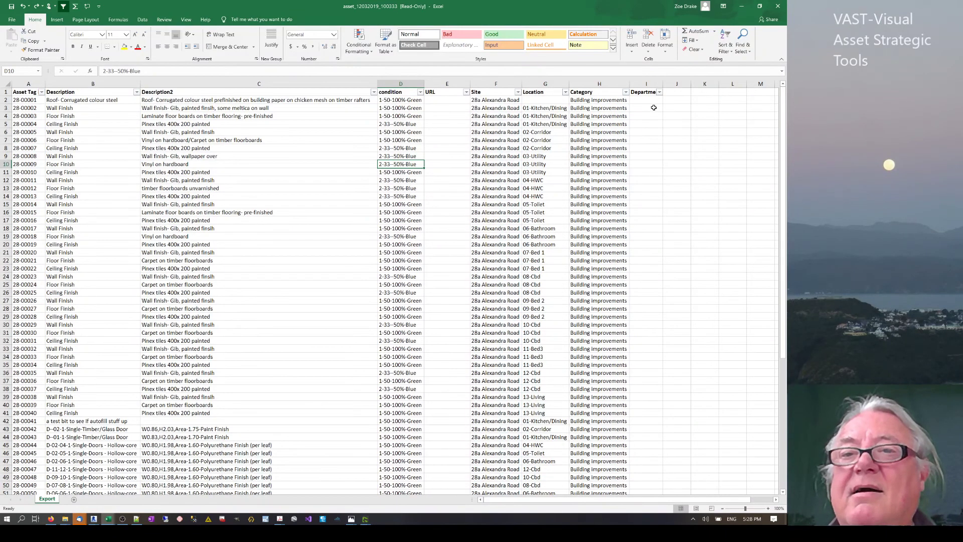
pyautogui.click(683, 94)
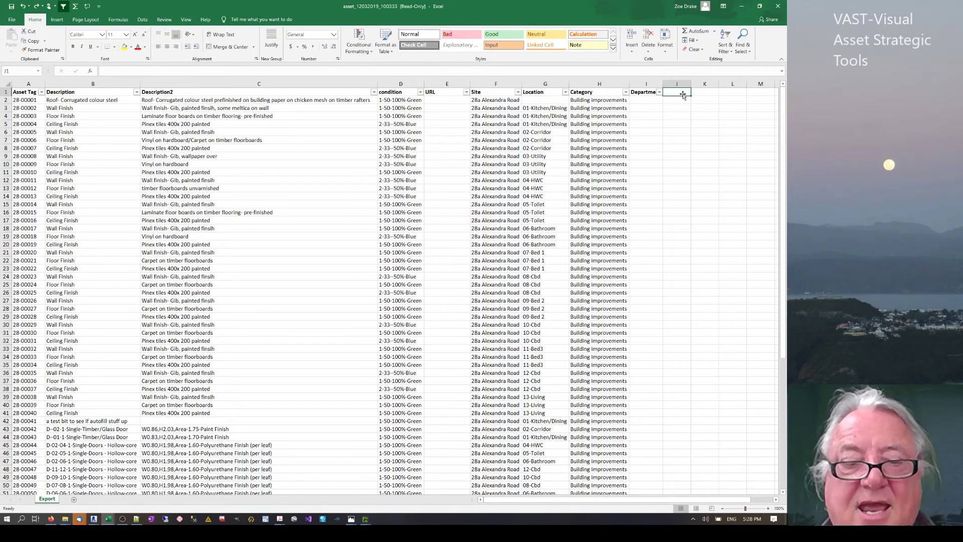
pyautogui.write('cond')
pyautogui.press('Return')
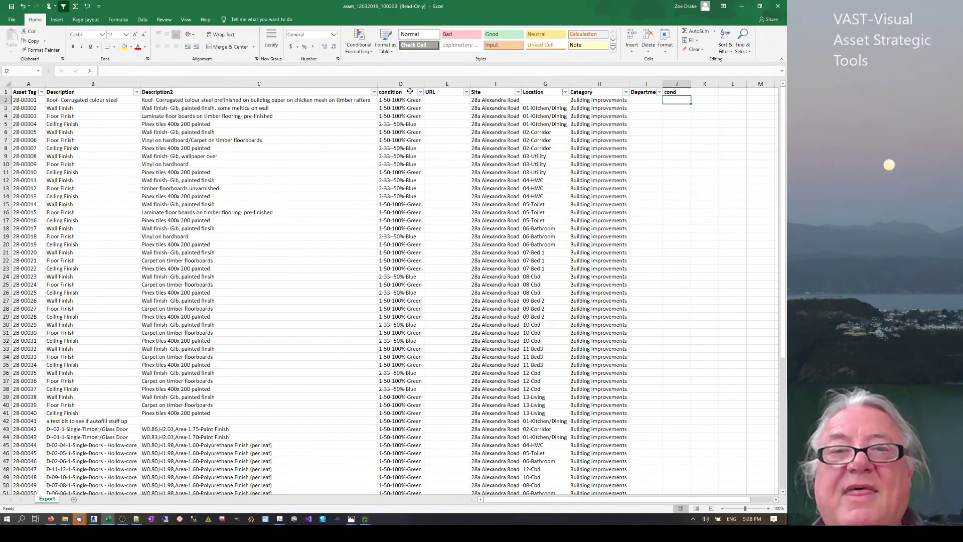
# Enter =LEFT(D2,1) in J2 to extract the condition code.
pyautogui.write('=')
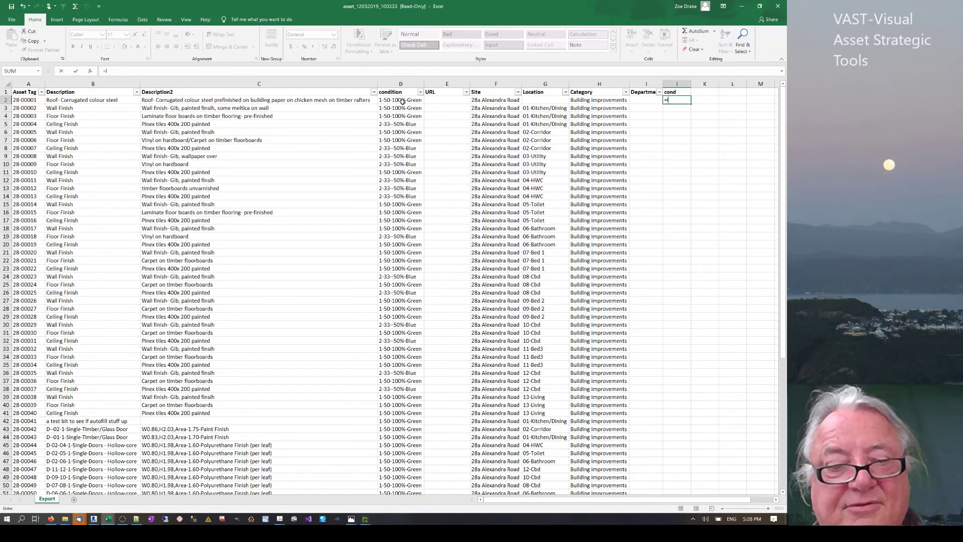
pyautogui.write('left')
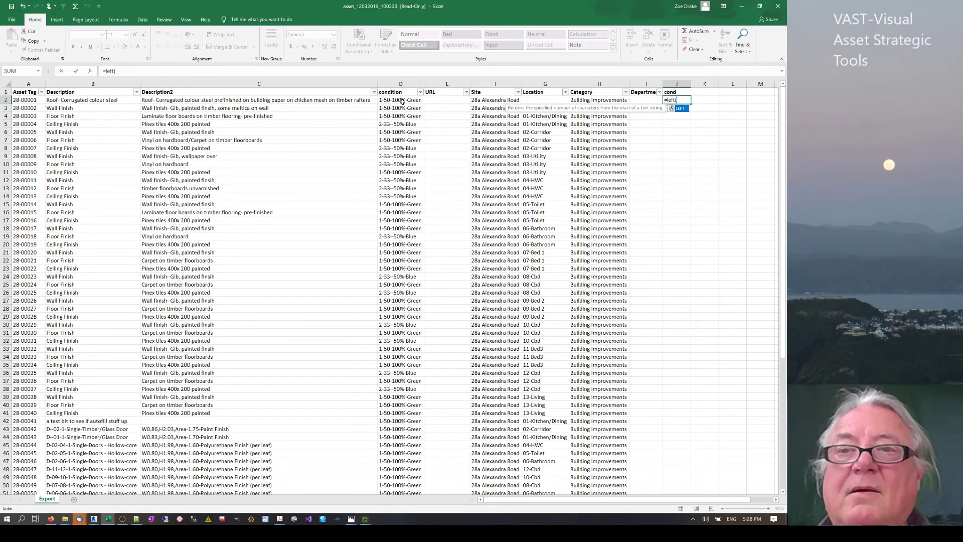
pyautogui.write('(')
pyautogui.click(388, 100)
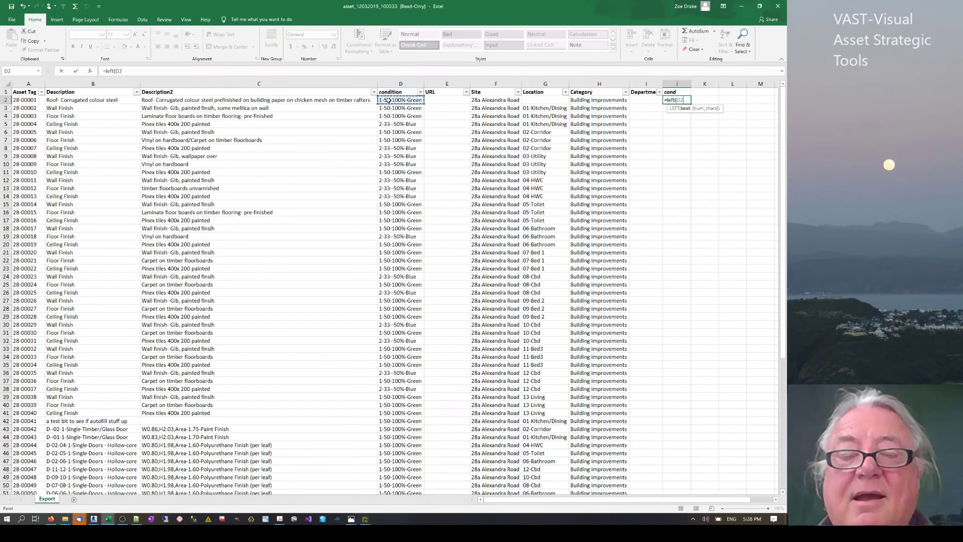
pyautogui.write(',')
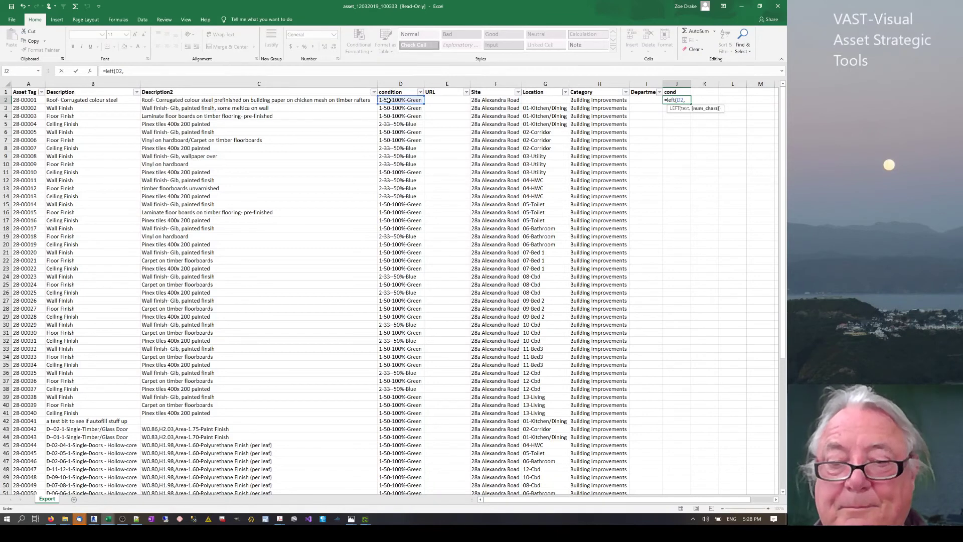
pyautogui.write('1')
pyautogui.press('Return')
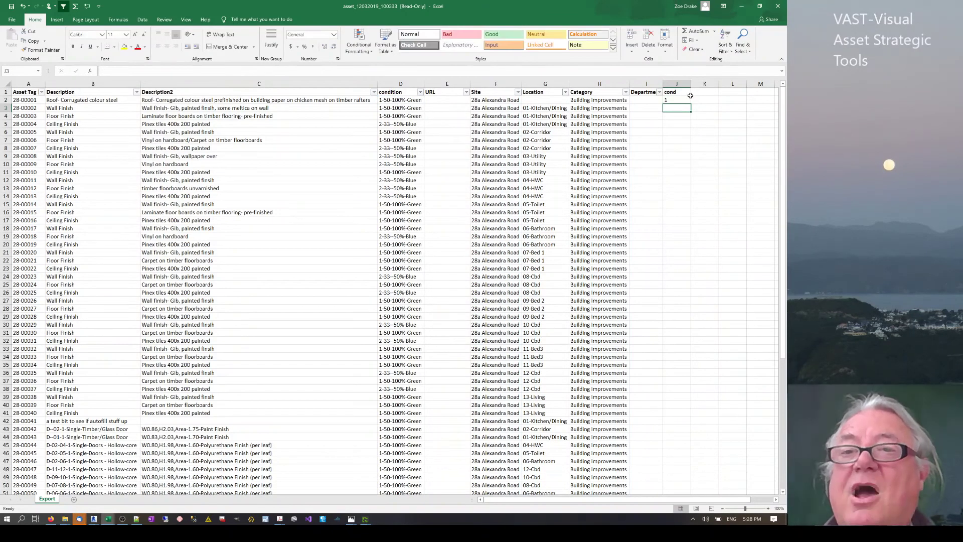
pyautogui.click(682, 100)
# Fill the LEFT formula down the cond column and compare results against column D.
pyautogui.doubleClick(690, 104)
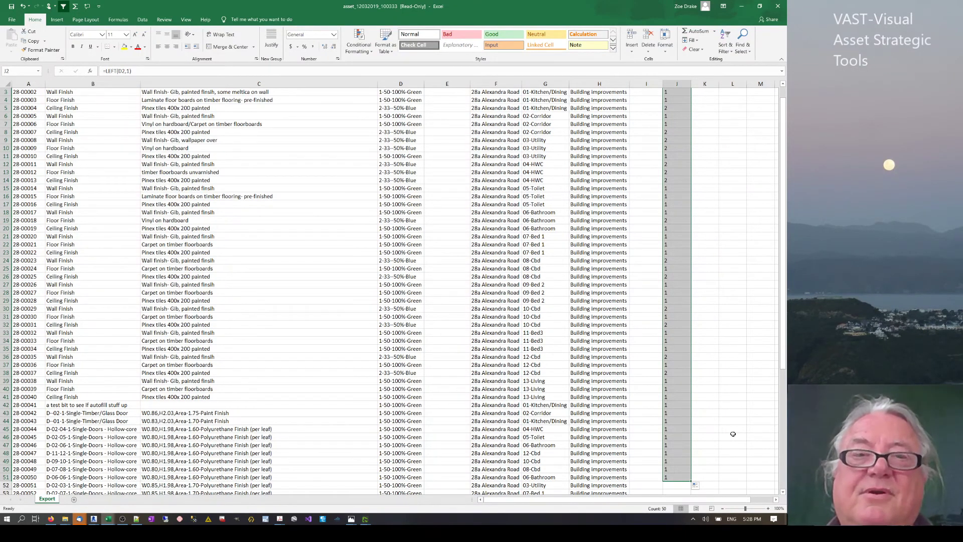
pyautogui.click(396, 190)
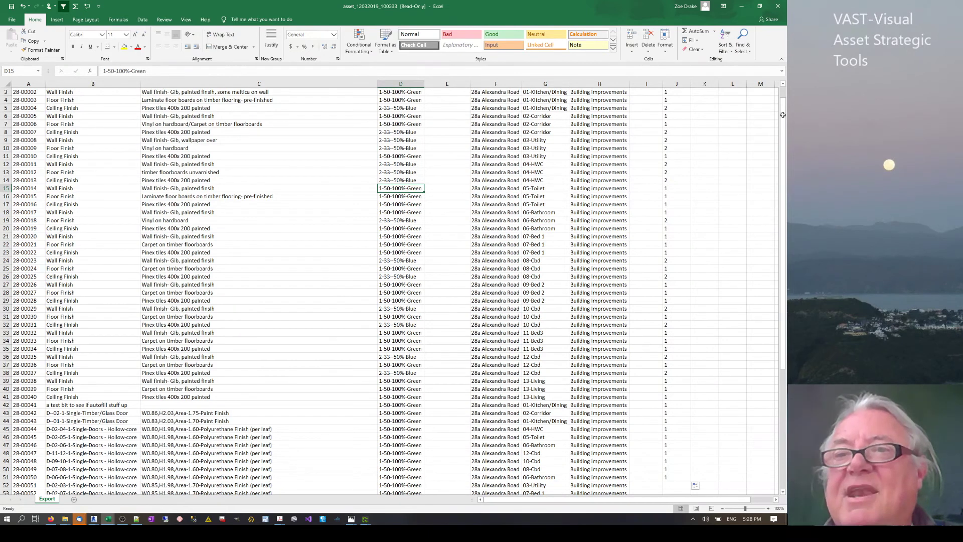
pyautogui.moveTo(785, 117); pyautogui.dragTo(785, 103)
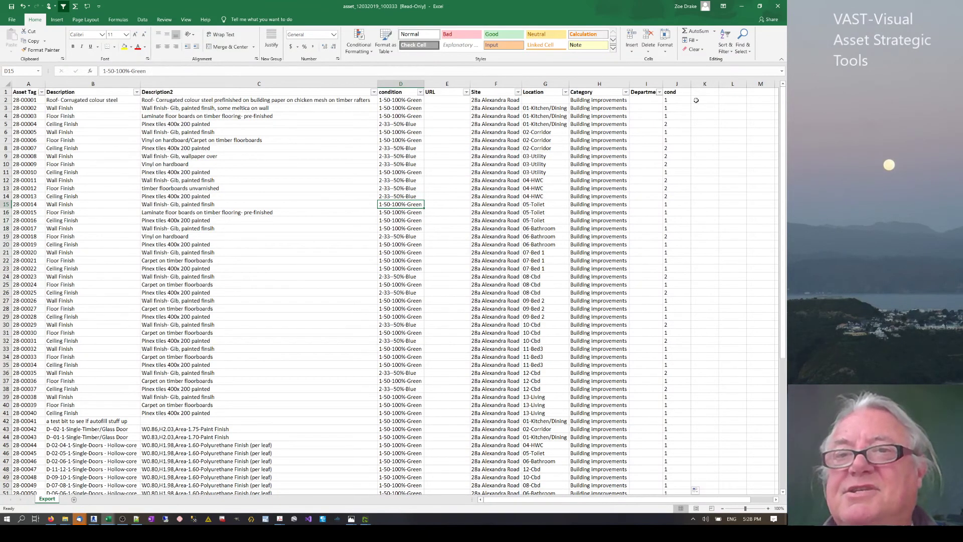
pyautogui.click(677, 100)
pyautogui.click(393, 108)
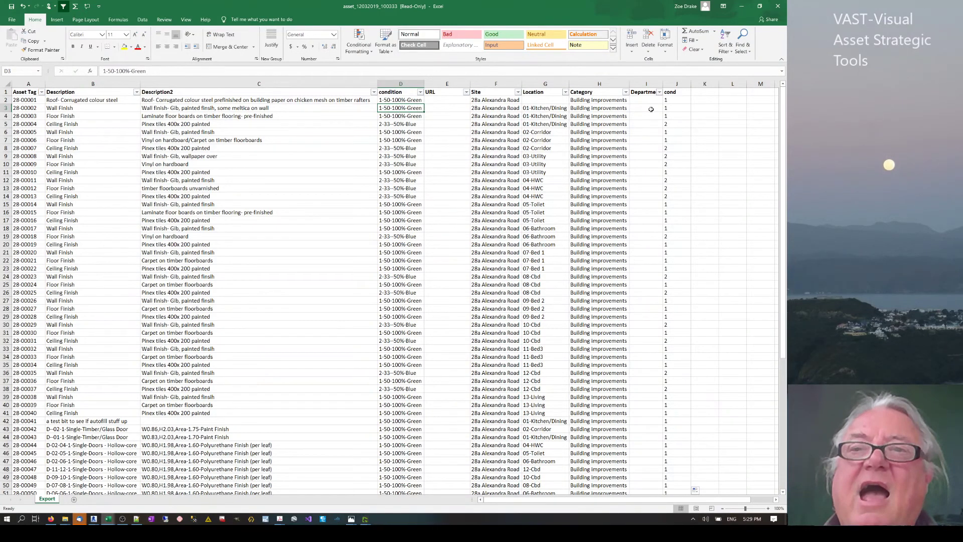
pyautogui.click(675, 99)
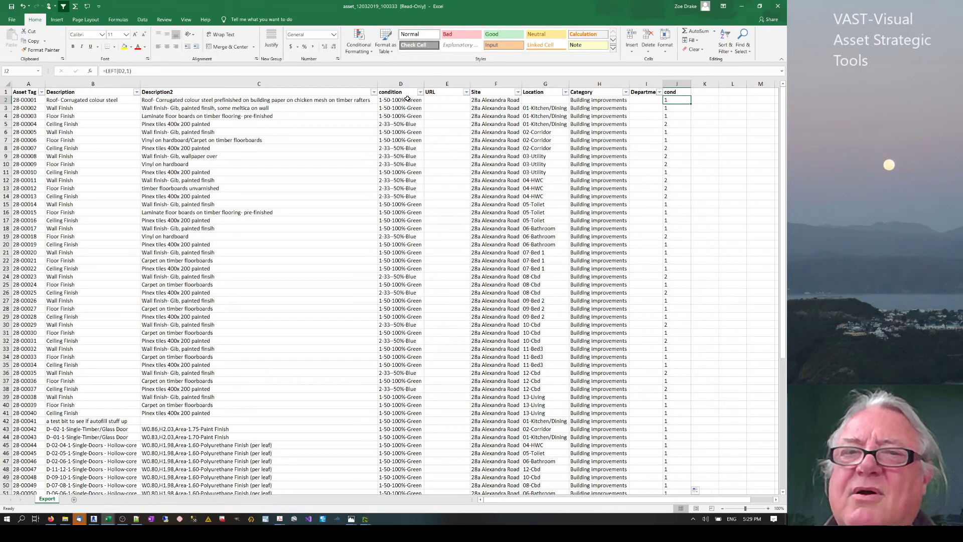
# Review D2's full condition text and the first three rows, then switch to Firefox.
pyautogui.click(389, 102)
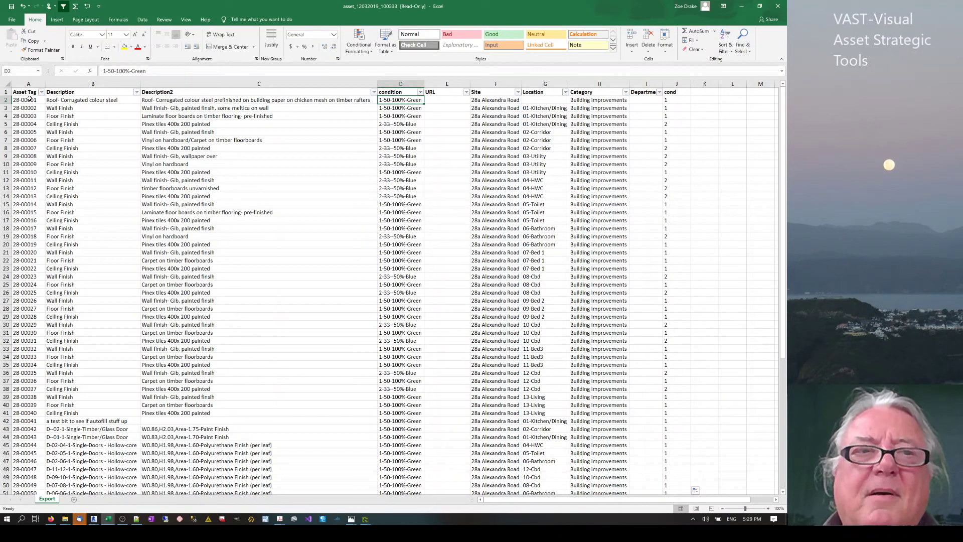
pyautogui.moveTo(29, 98); pyautogui.dragTo(672, 103)
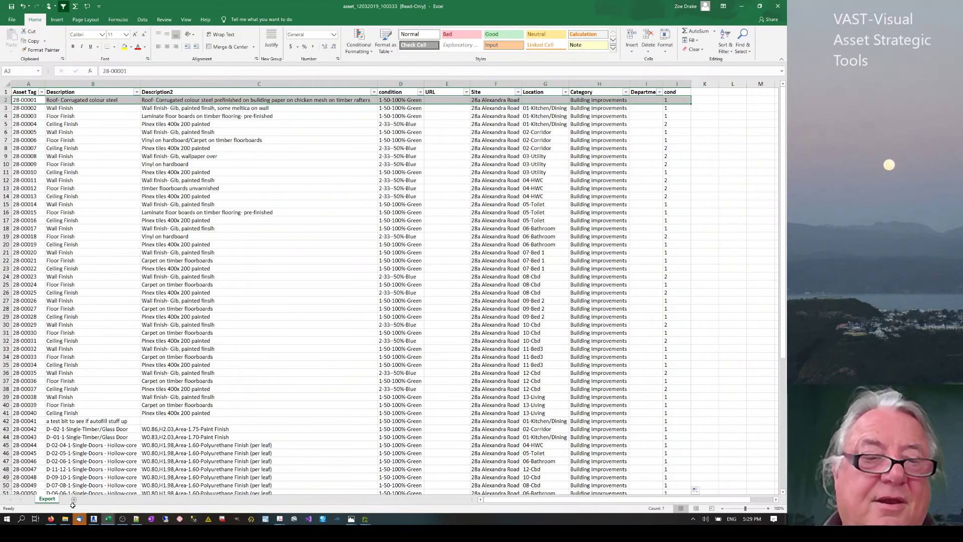
pyautogui.click(51, 518)
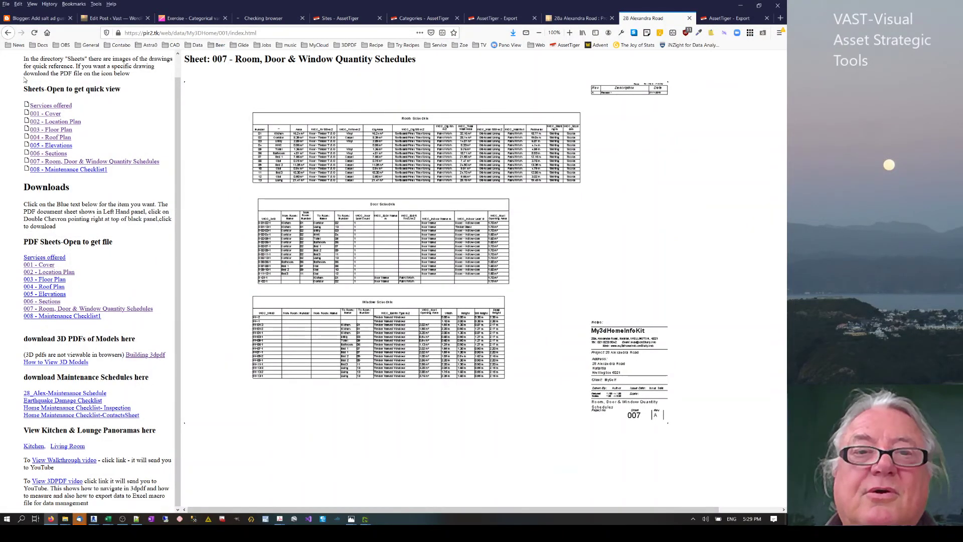
# Go via the Categories tab to the AssetTiger Export Tables page.
pyautogui.click(423, 18)
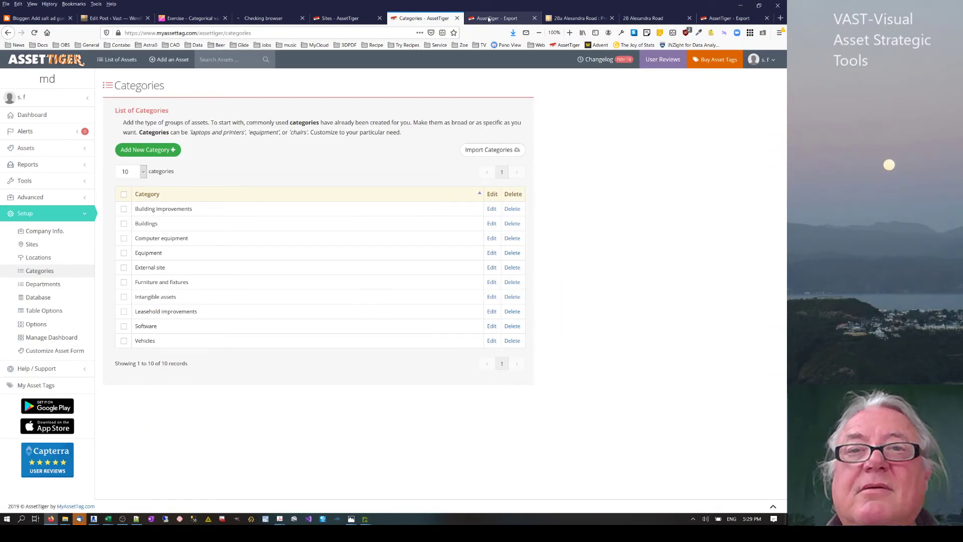
pyautogui.click(489, 19)
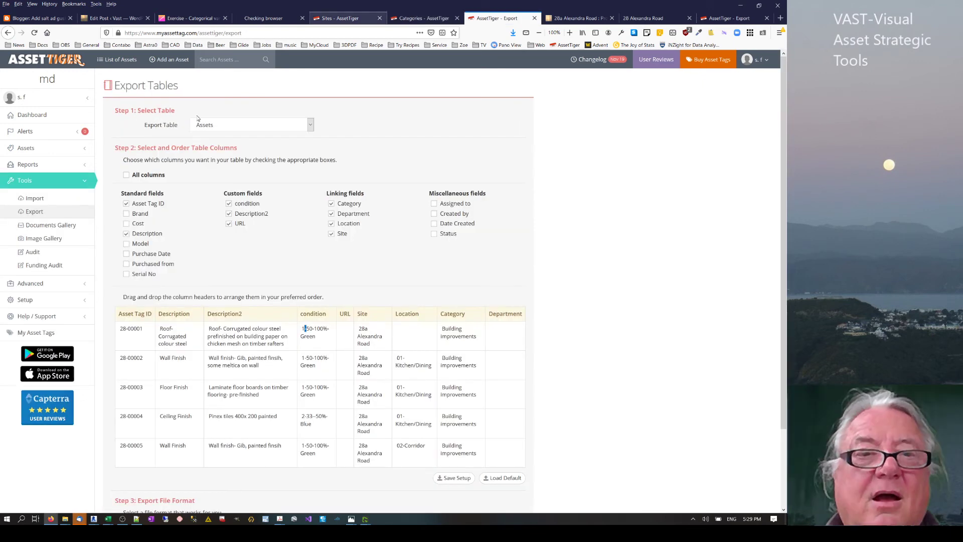
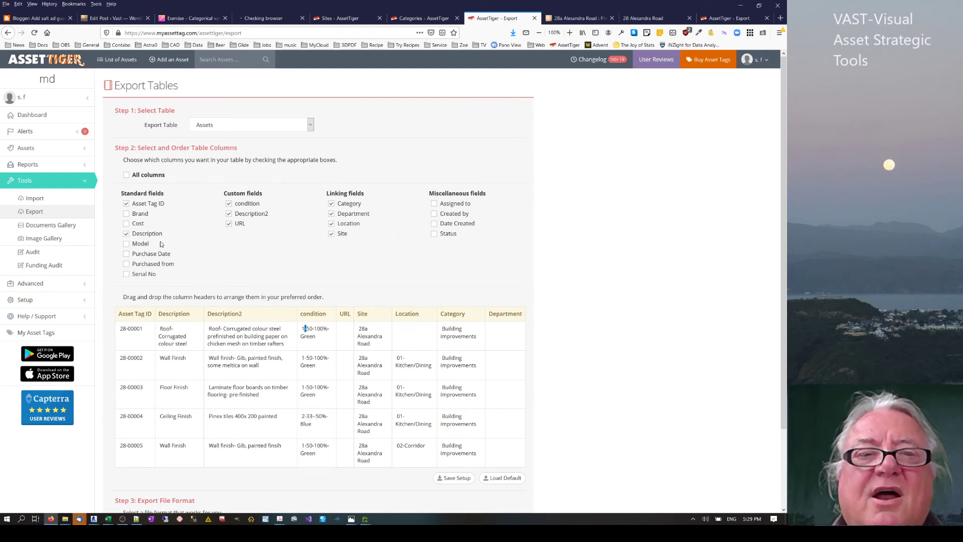
# Add Brand and Cost columns to the Assets export table under Standard fields.
pyautogui.click(140, 214)
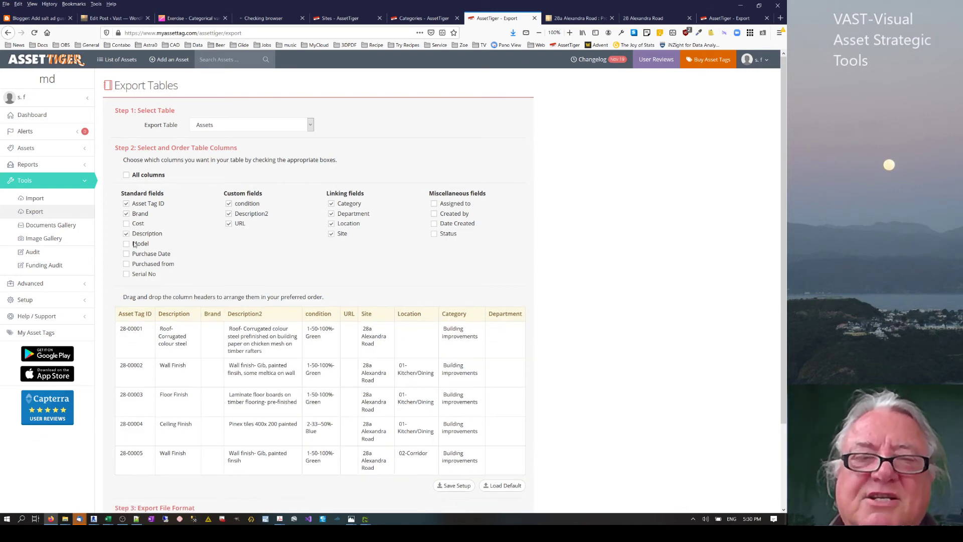
pyautogui.click(138, 224)
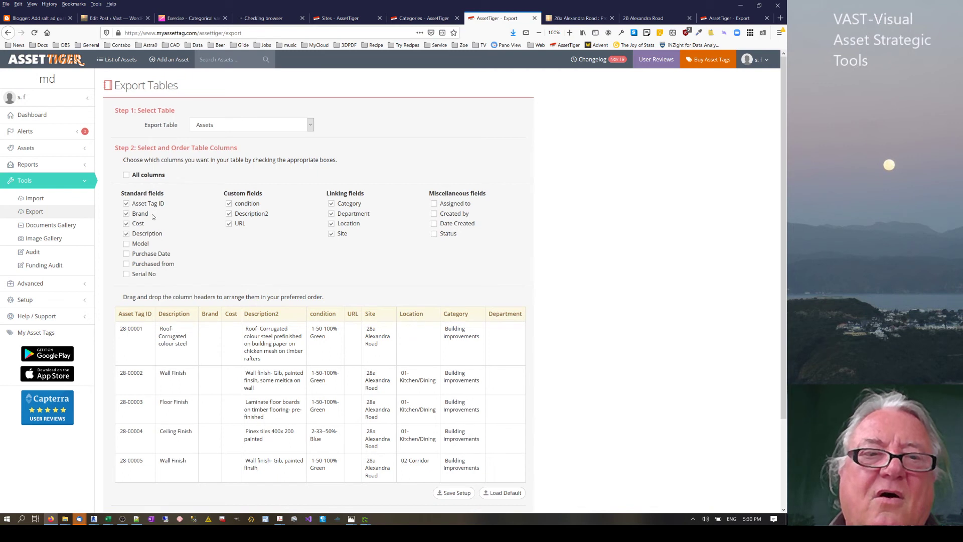
# Open Security Groups under Setup > Advanced to view the Admin, Manager and Viewer groups.
pyautogui.click(86, 302)
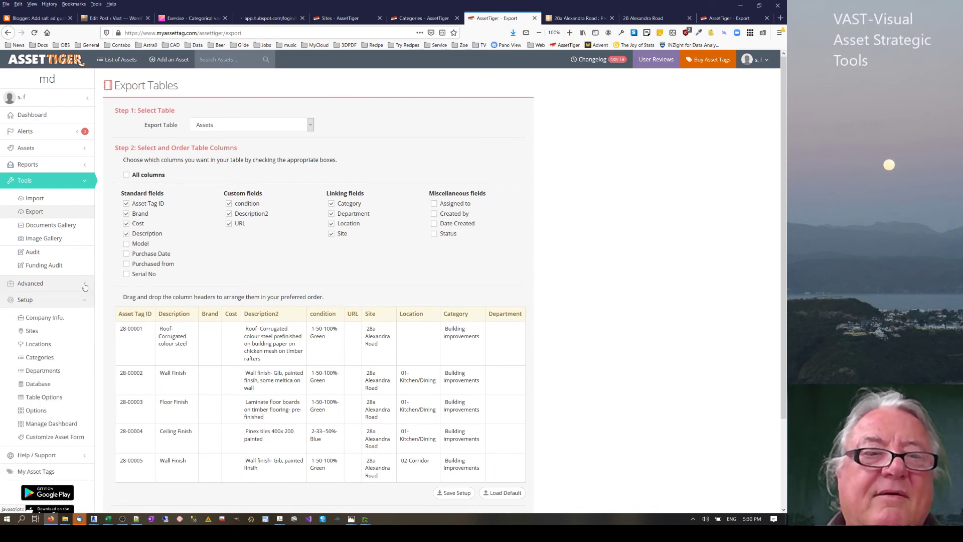
pyautogui.click(84, 285)
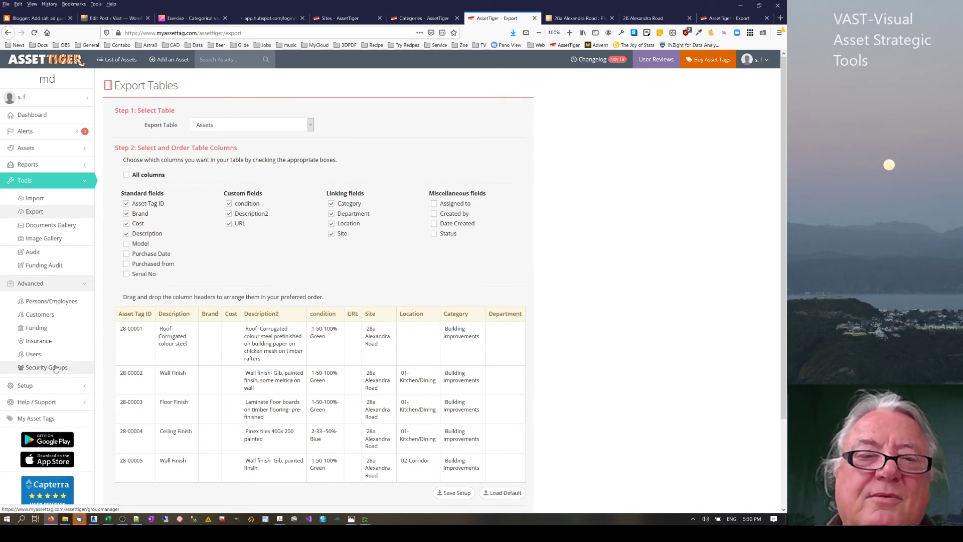
pyautogui.click(56, 367)
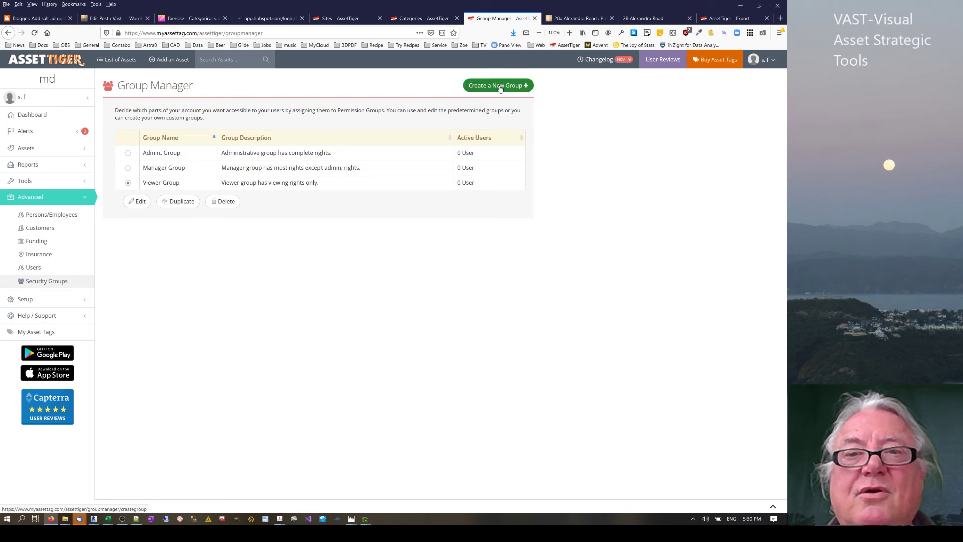
# Start a new permission group, browse the Sites and Categories pages, then bring up the Excel workbook.
pyautogui.click(499, 88)
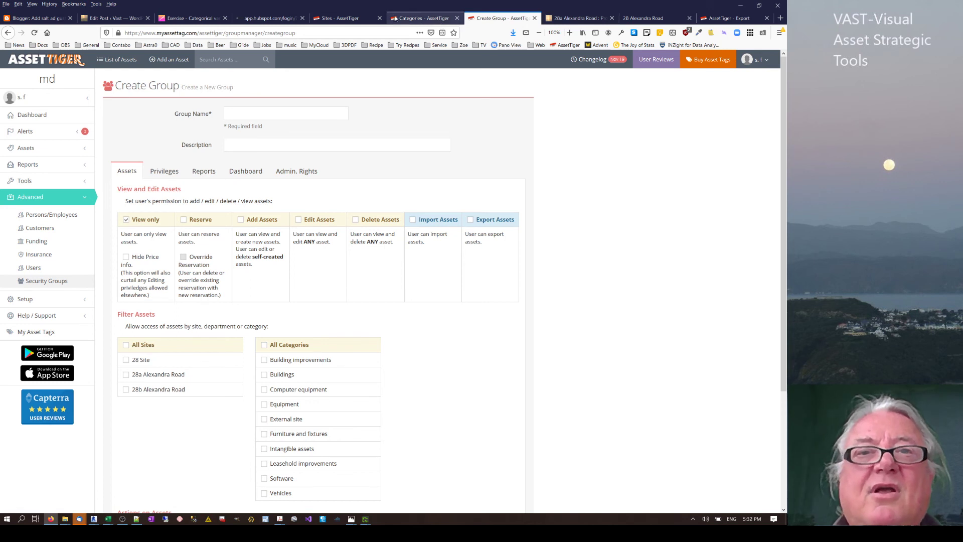
pyautogui.click(351, 18)
pyautogui.click(402, 19)
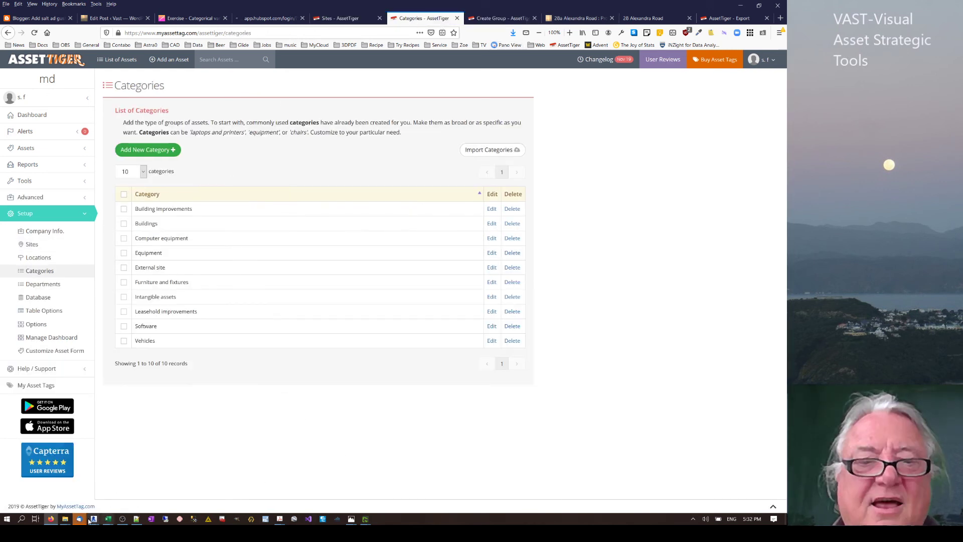
pyautogui.click(108, 520)
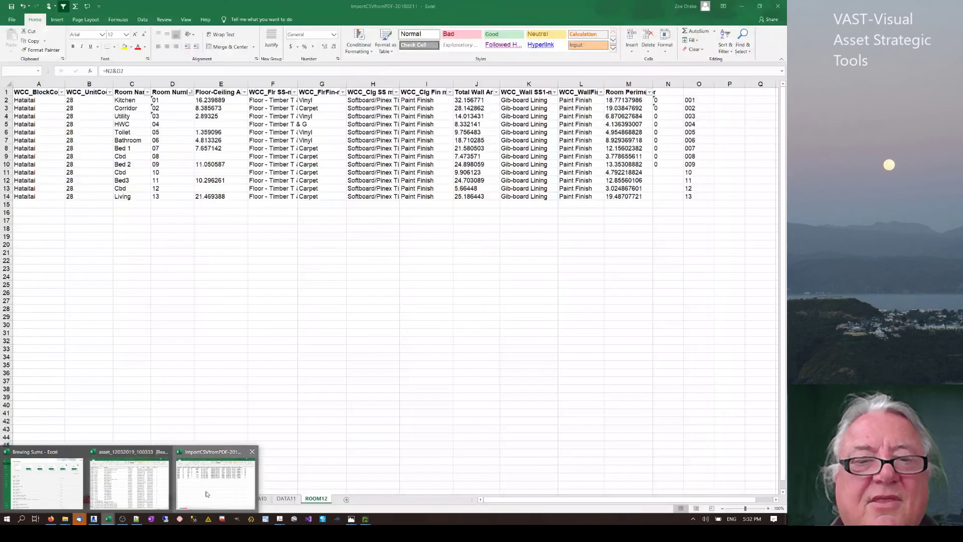
pyautogui.click(194, 491)
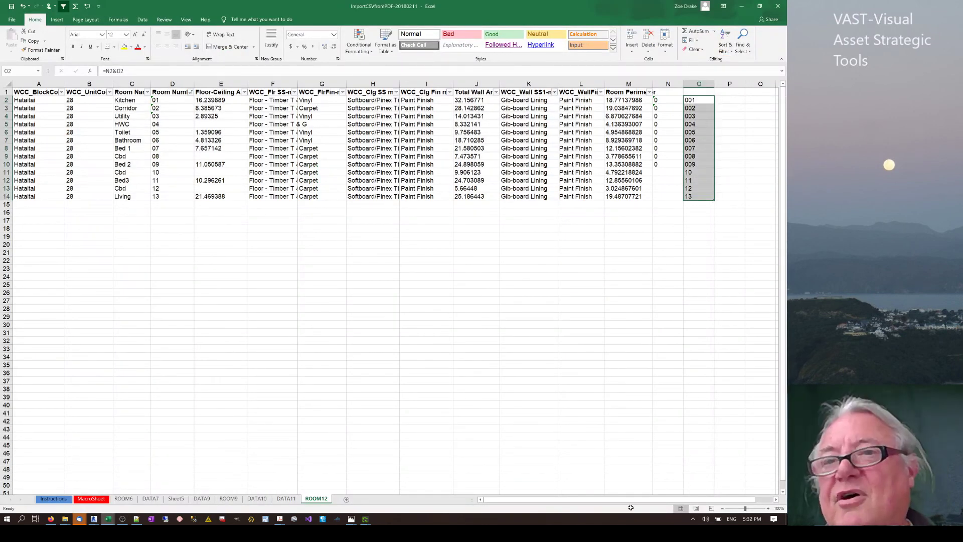
pyautogui.moveTo(659, 500); pyautogui.dragTo(674, 500)
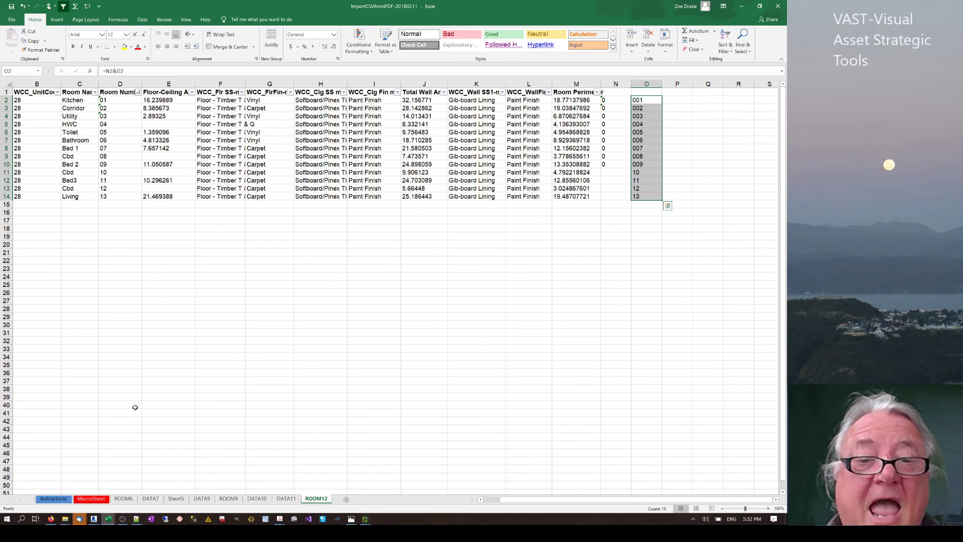
pyautogui.moveTo(355, 521)
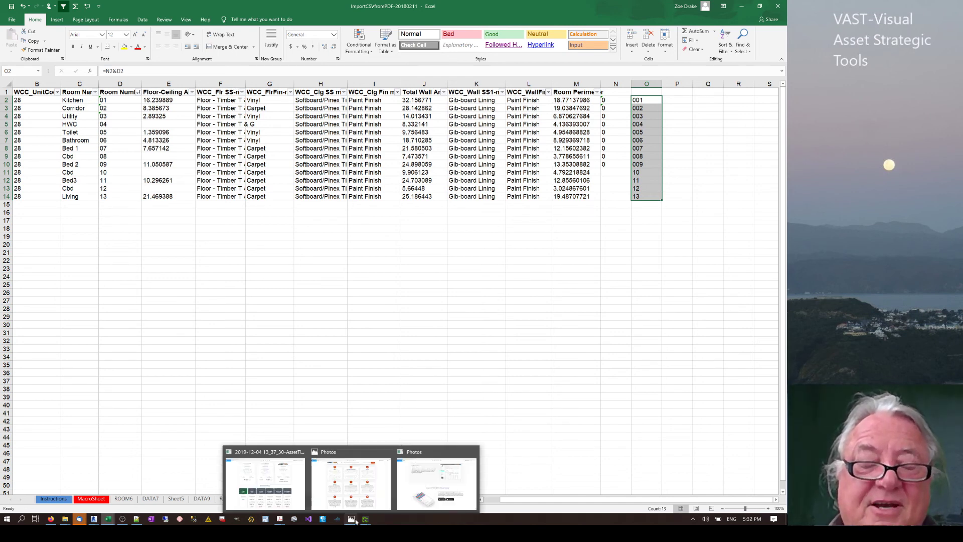
pyautogui.click(349, 481)
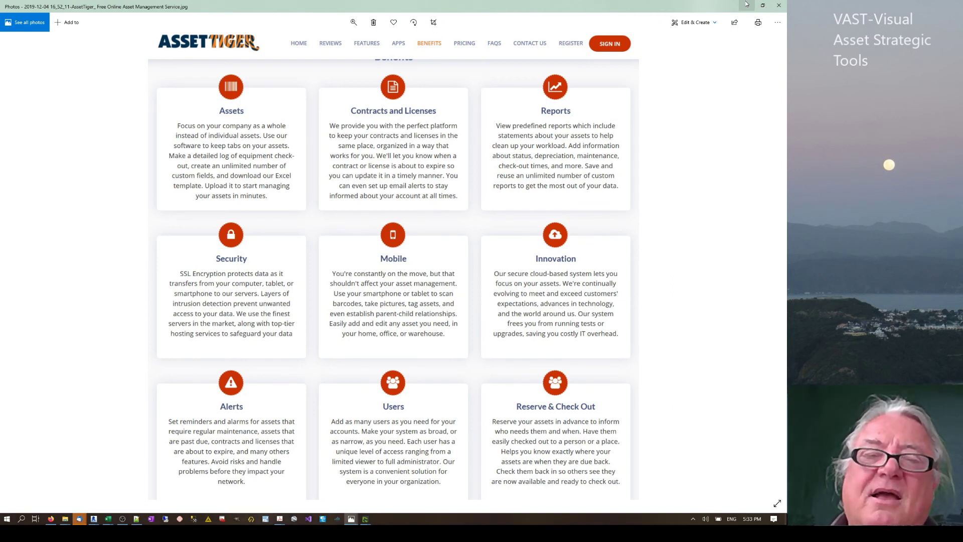
pyautogui.click(746, 4)
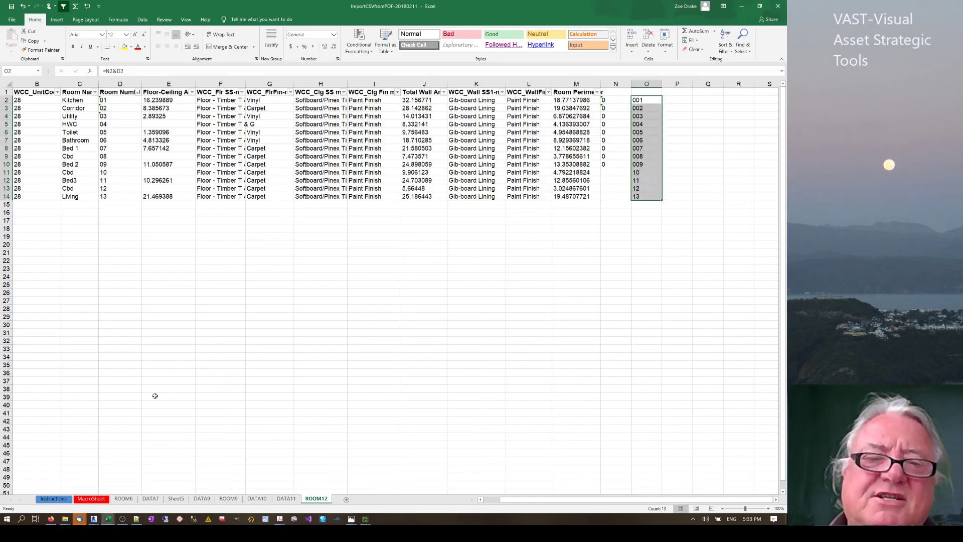
# Deselect column O on the ROOM12 sheet and minimize Excel to reveal AssetTiger Categories.
pyautogui.click(163, 347)
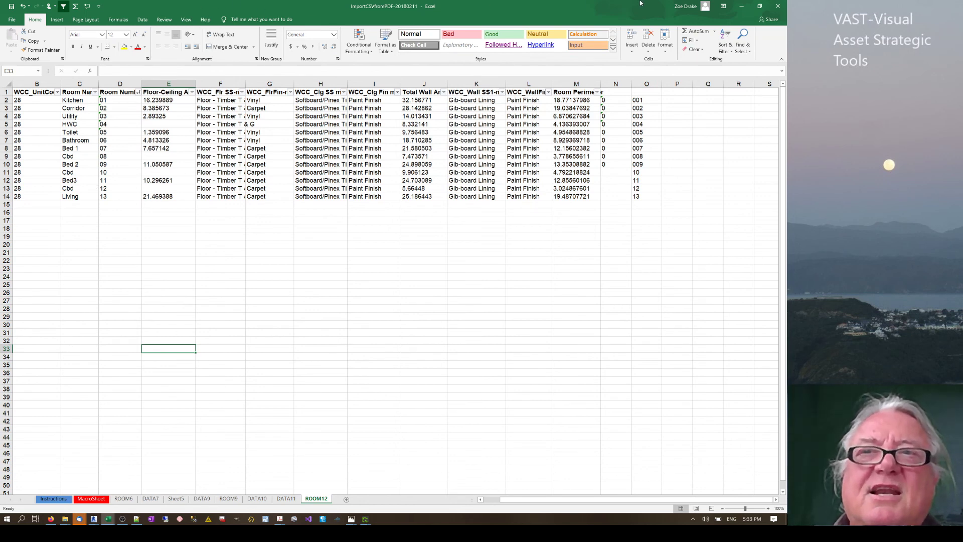
pyautogui.click(743, 6)
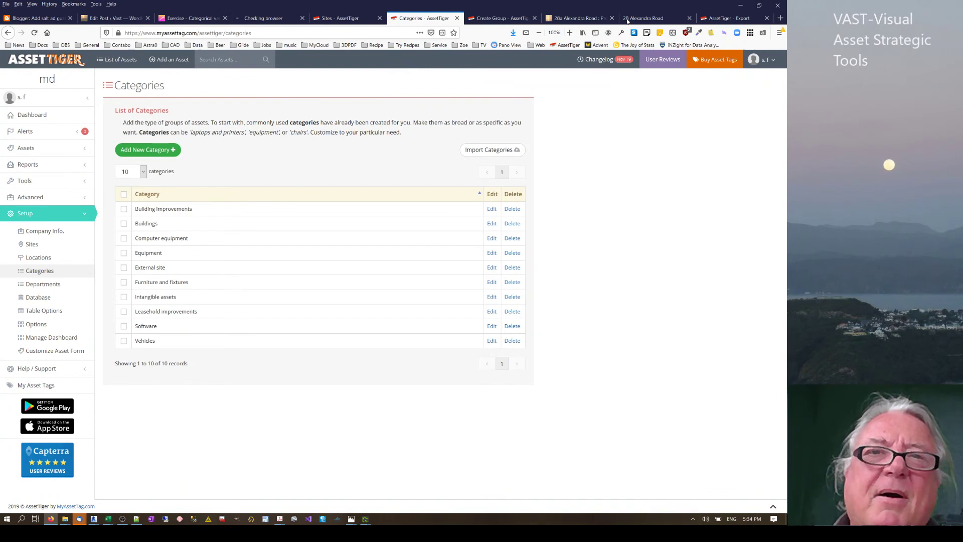
pyautogui.click(653, 19)
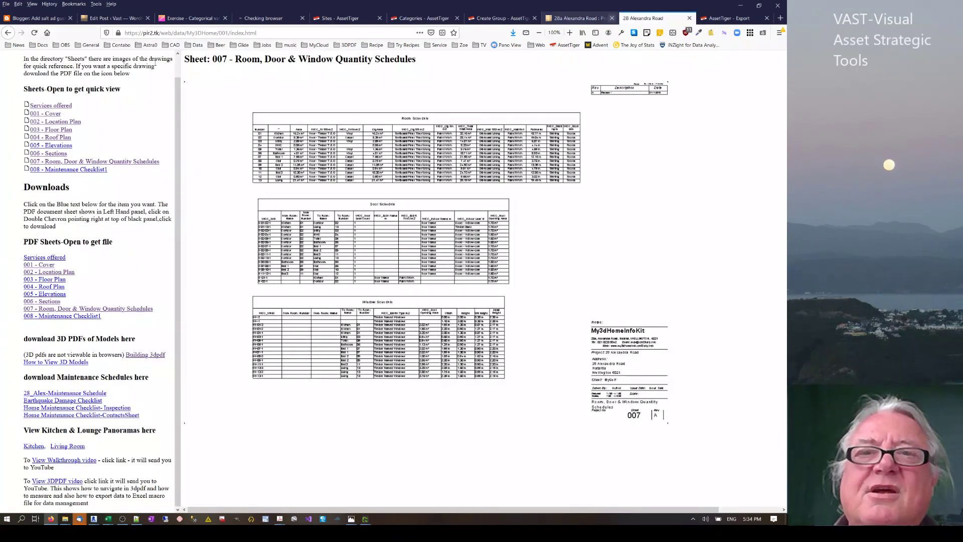
pyautogui.click(284, 33)
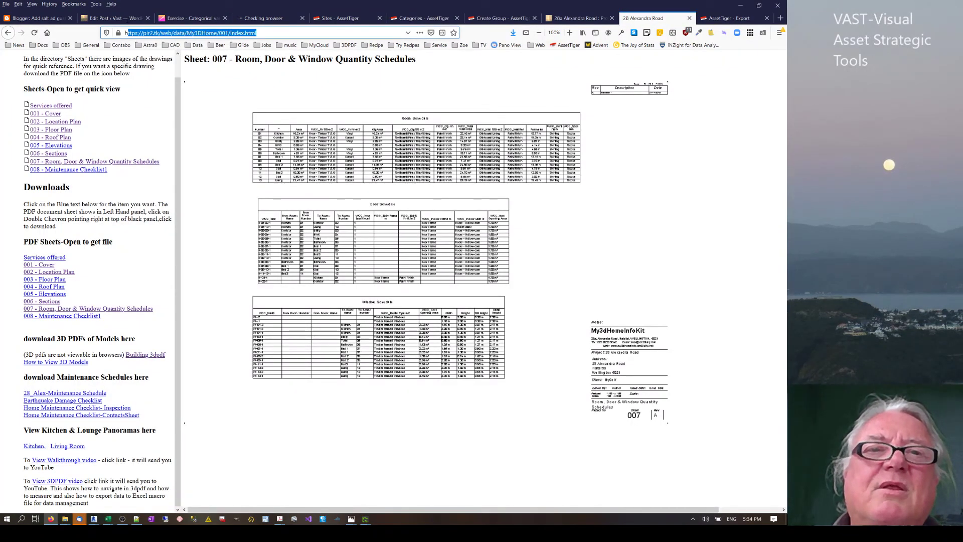
pyautogui.click(125, 32)
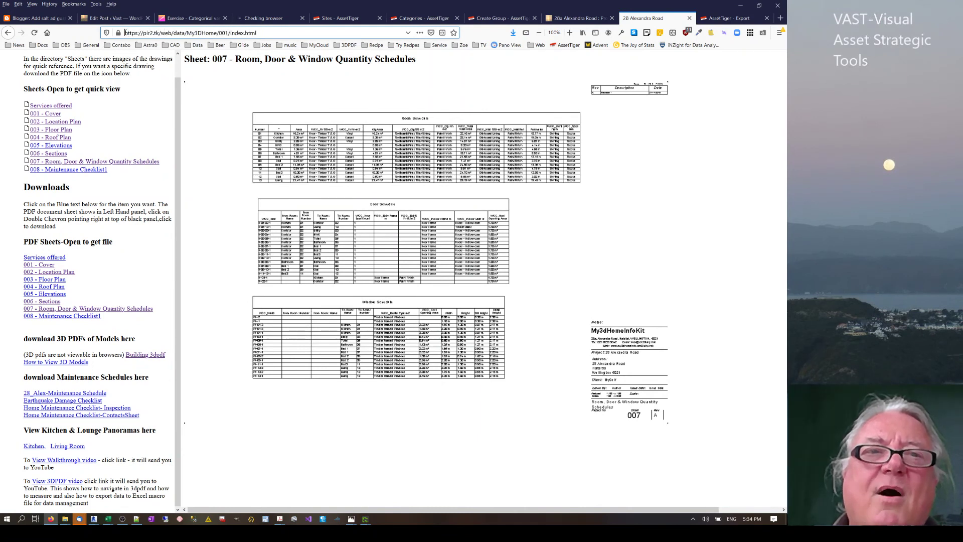
pyautogui.moveTo(126, 33); pyautogui.dragTo(314, 40)
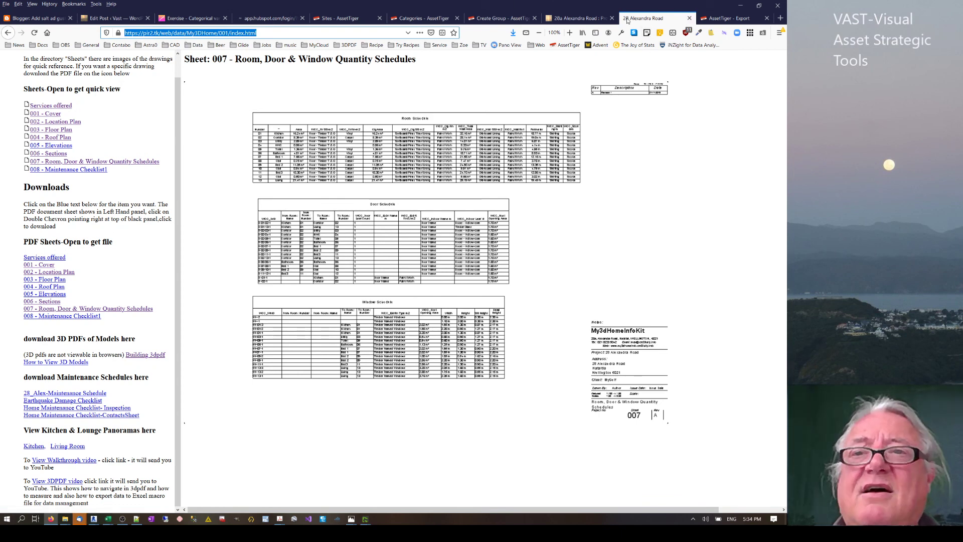
pyautogui.click(178, 33)
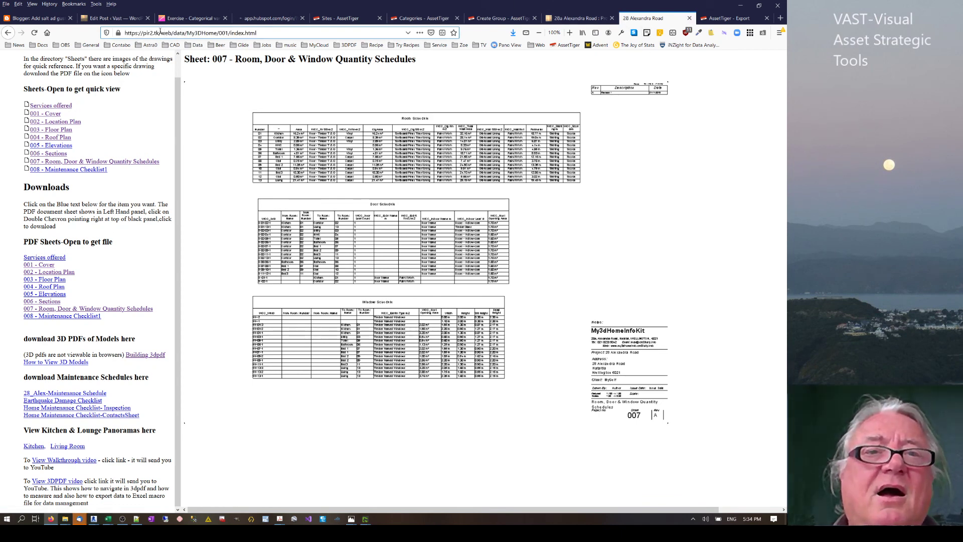
pyautogui.moveTo(177, 33); pyautogui.dragTo(132, 34)
pyautogui.click(187, 33)
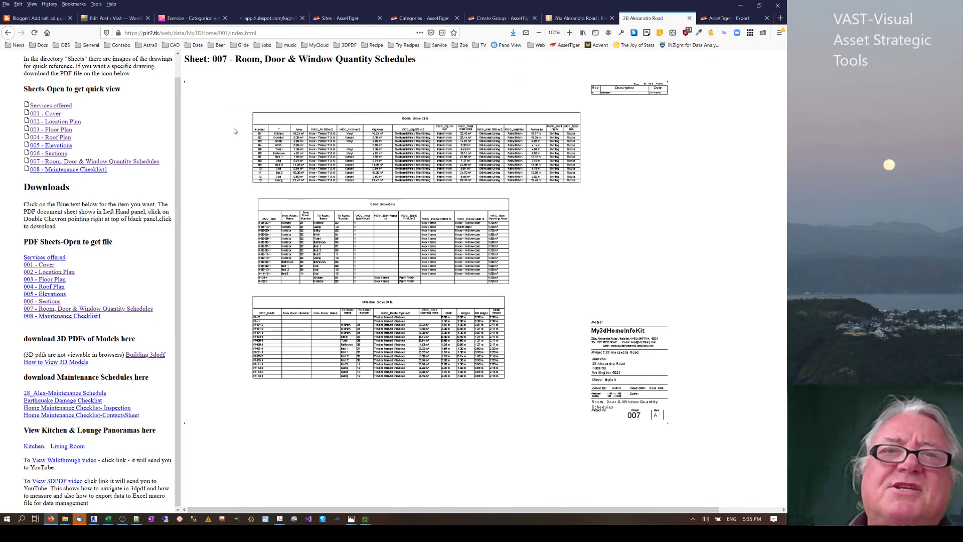
pyautogui.click(116, 20)
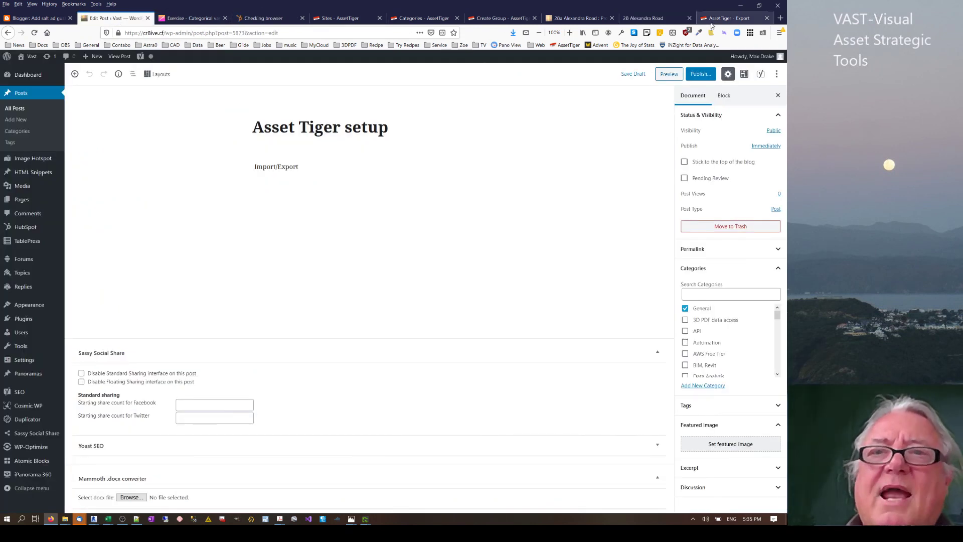
# Return to the AssetTiger Export Tables page.
pyautogui.click(713, 20)
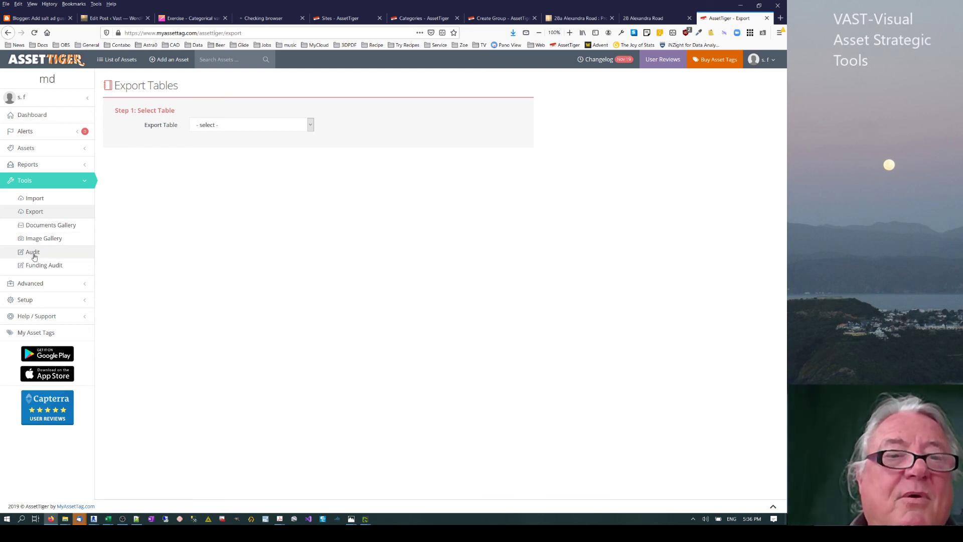
pyautogui.click(44, 301)
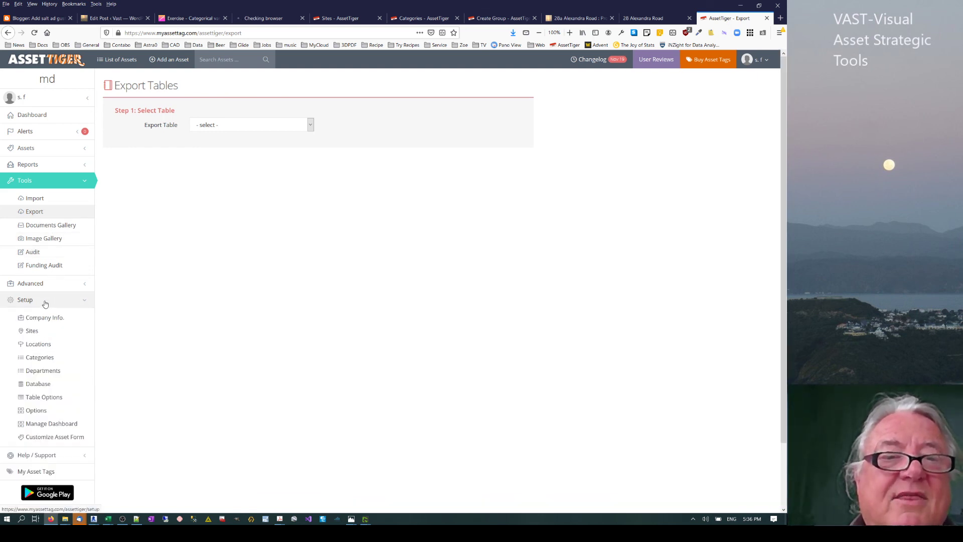
pyautogui.click(45, 414)
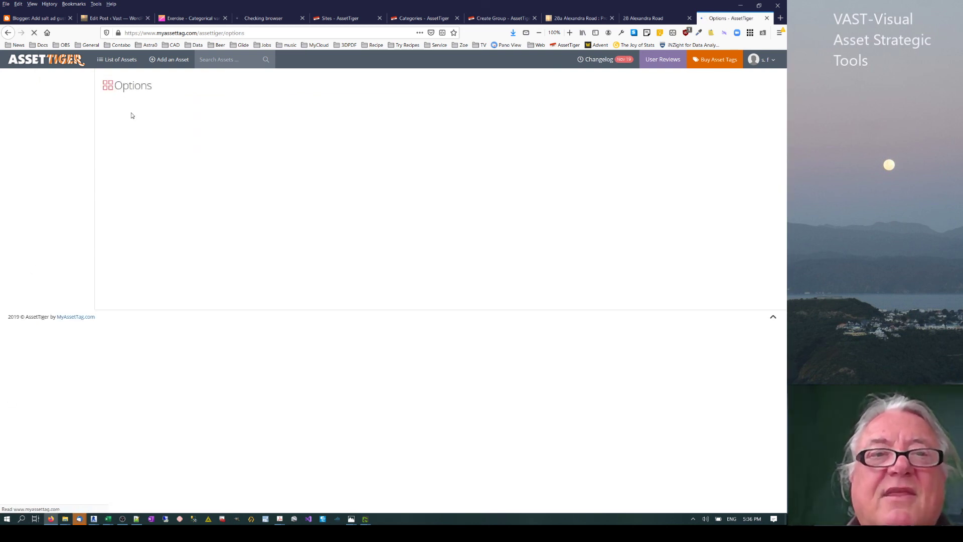
pyautogui.scroll(-3, 269, 352)
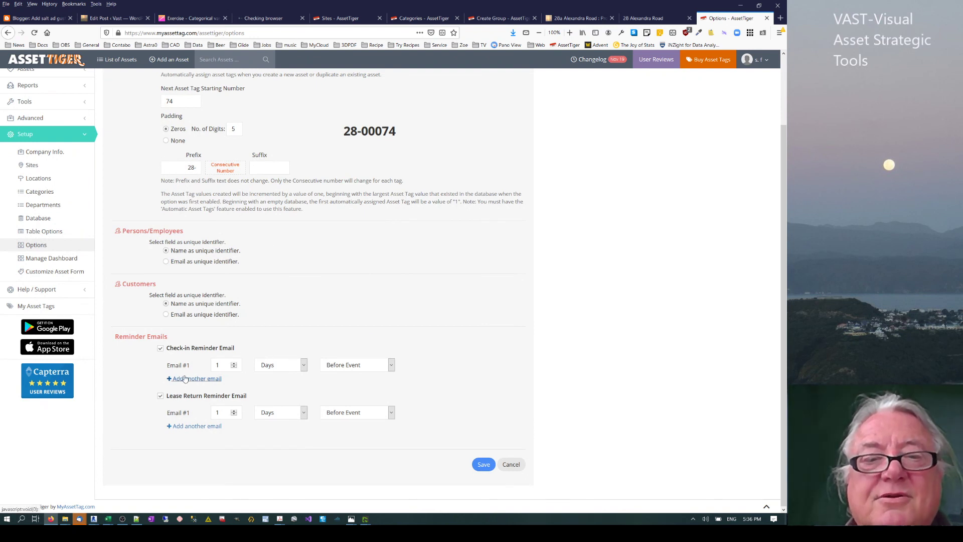
pyautogui.click(60, 289)
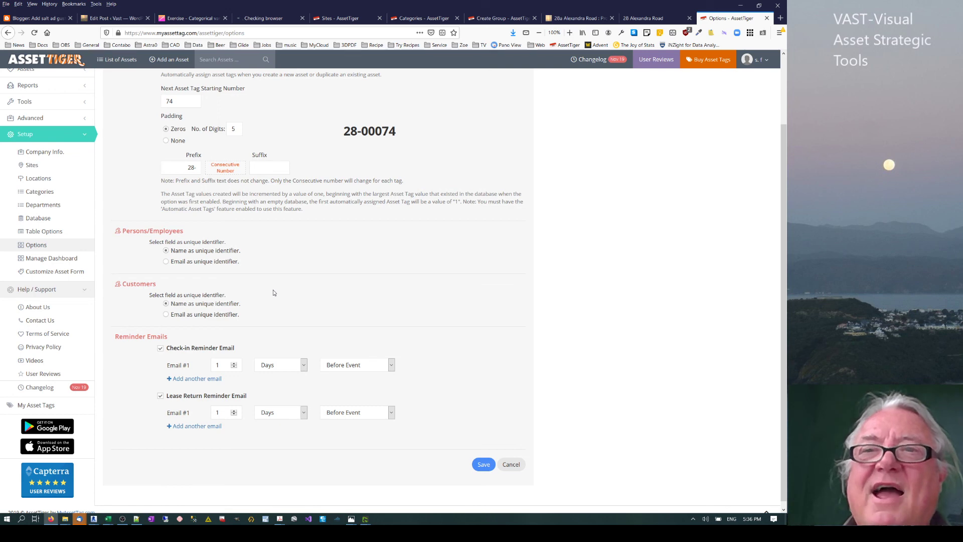
pyautogui.hotkey('ctrl', 'pageup')
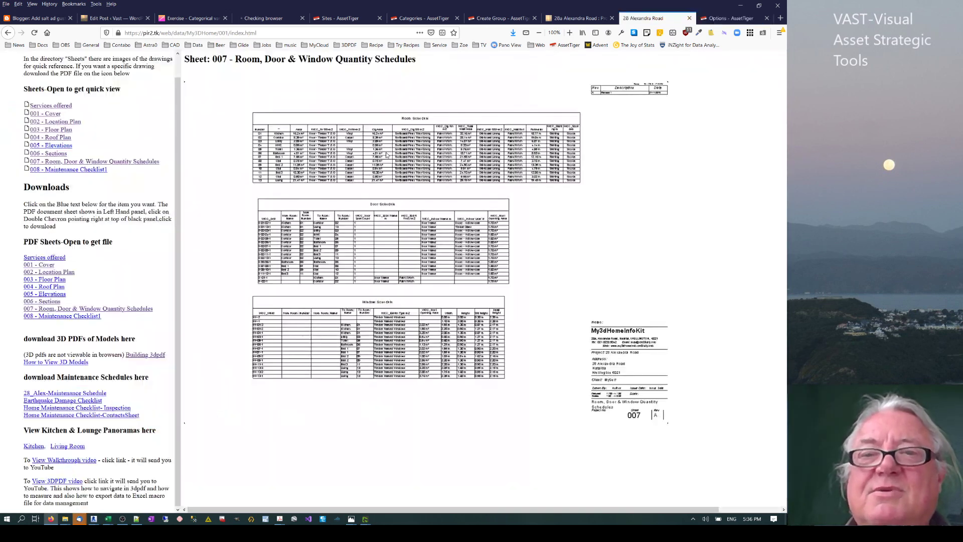